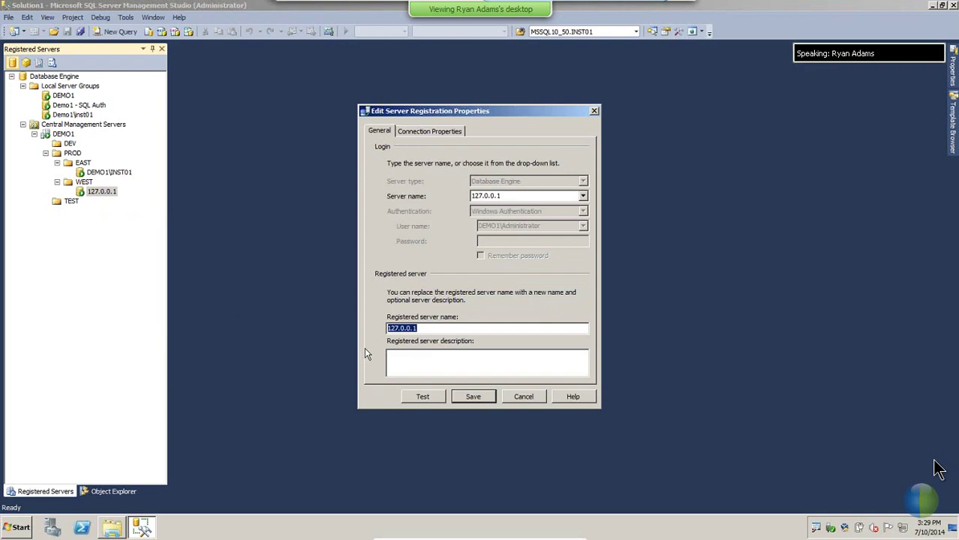
Step: Set the registered server name of the 127.0.0.1 registration in the WEST group to DEMO1 and save it
{"action": "type", "text": "DEMO1"}
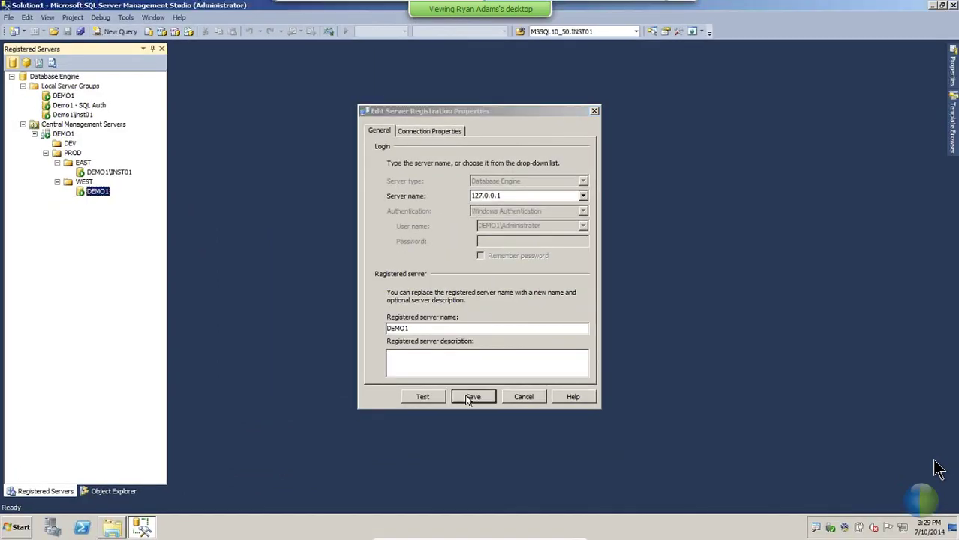
{"action": "left_click", "coordinate": [541, 381]}
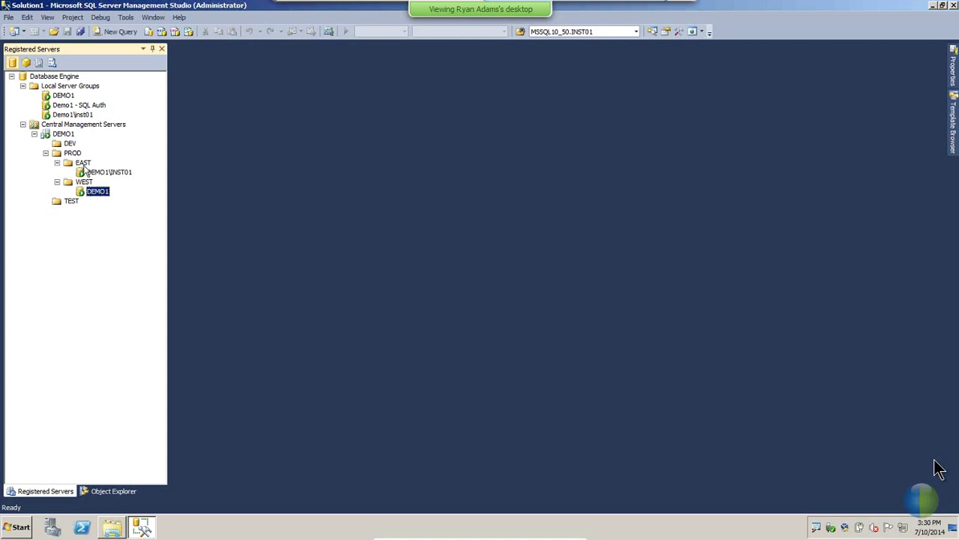
Step: Open a new multi-server query against the PROD group under the DEMO1 central management server
{"action": "left_click", "coordinate": [84, 164]}
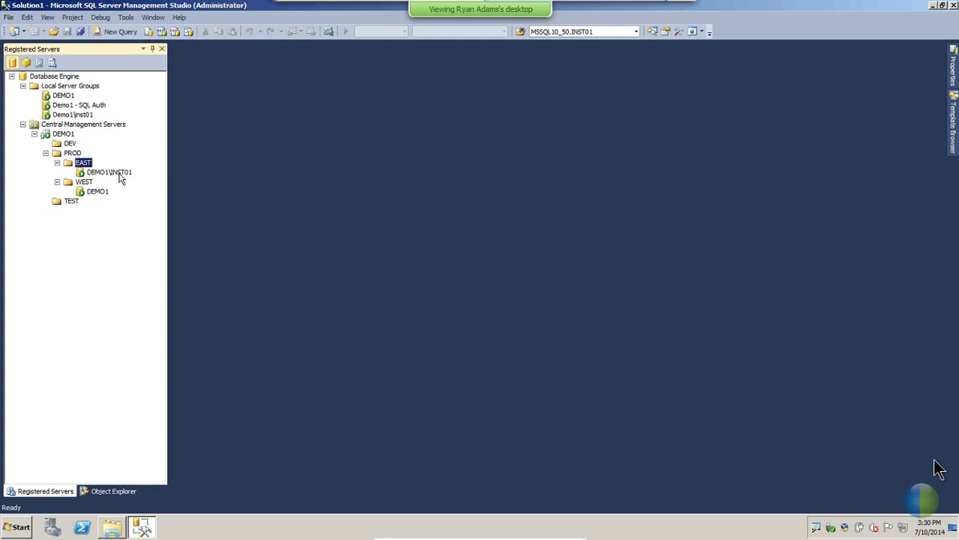
{"action": "left_click", "coordinate": [77, 154]}
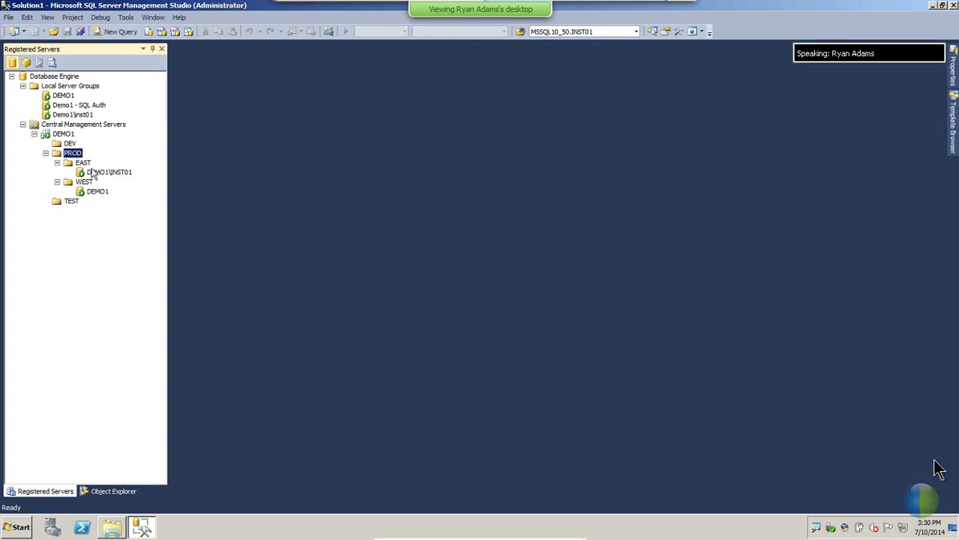
{"action": "right_click", "coordinate": [74, 154]}
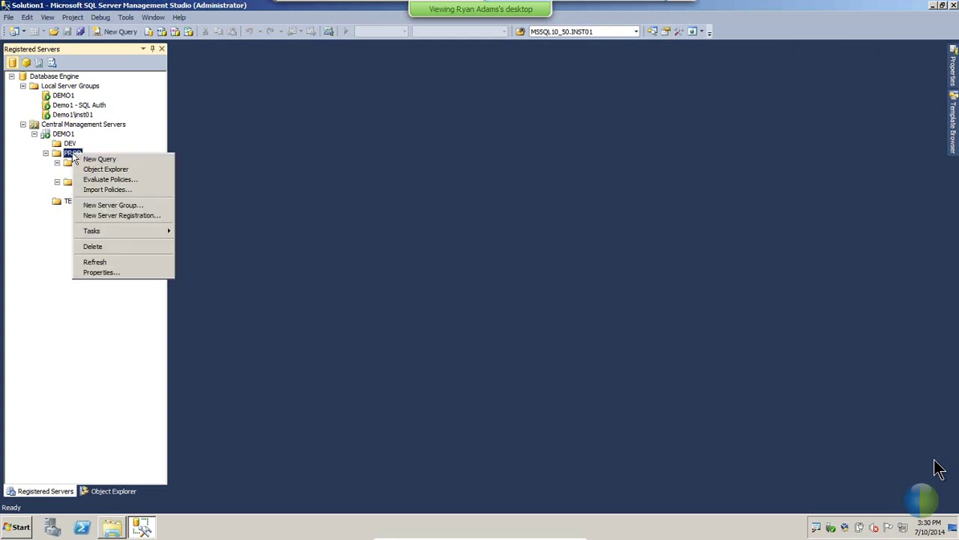
{"action": "left_click", "coordinate": [89, 160]}
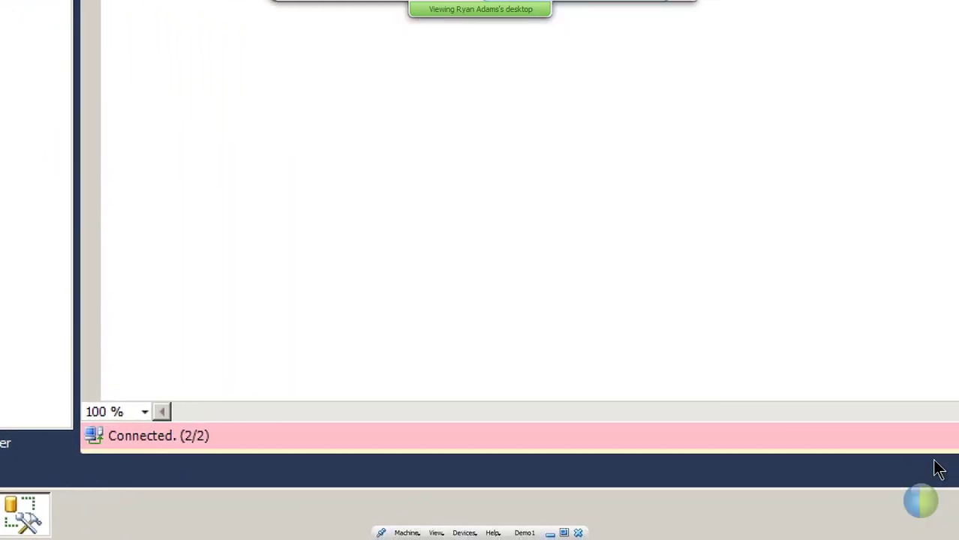
{"action": "left_click", "coordinate": [493, 532]}
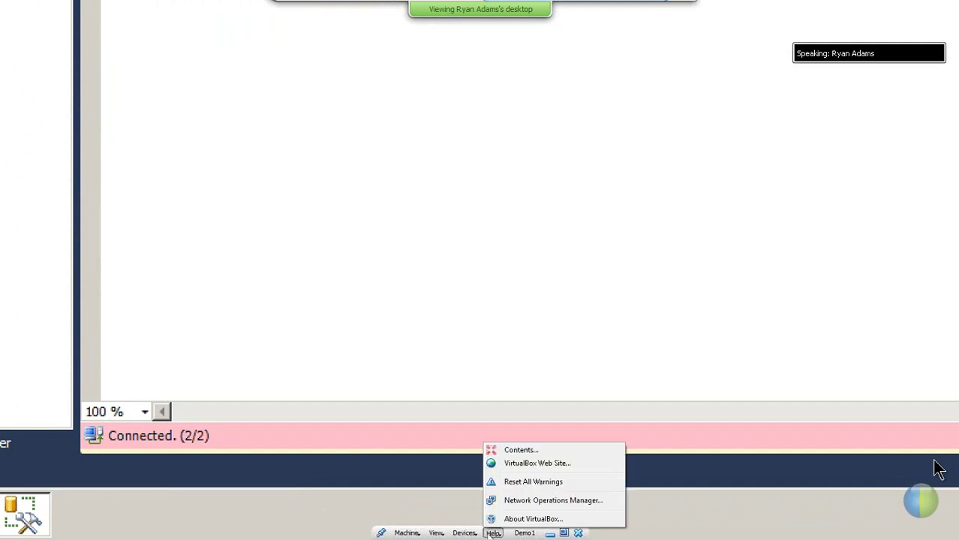
{"action": "key", "text": "Escape"}
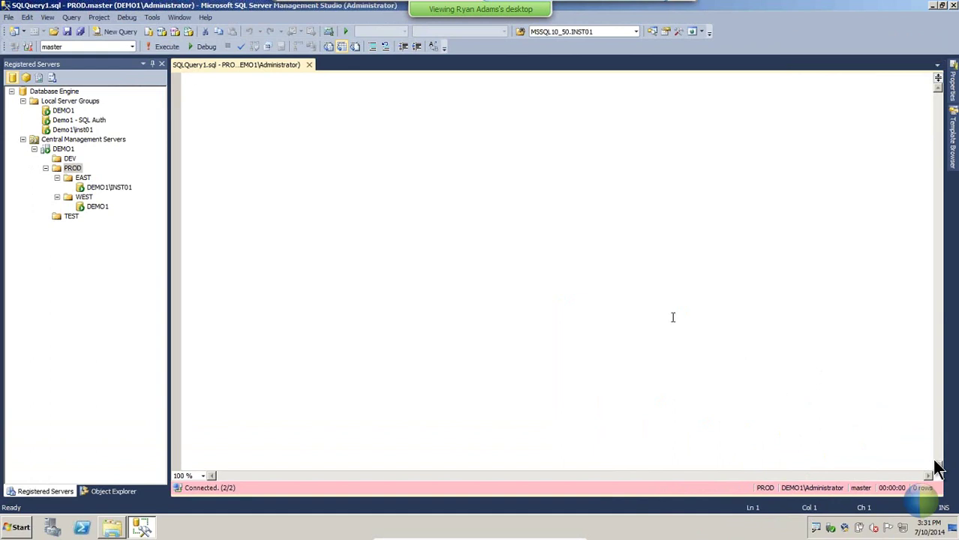
{"action": "type", "text": "selec"}
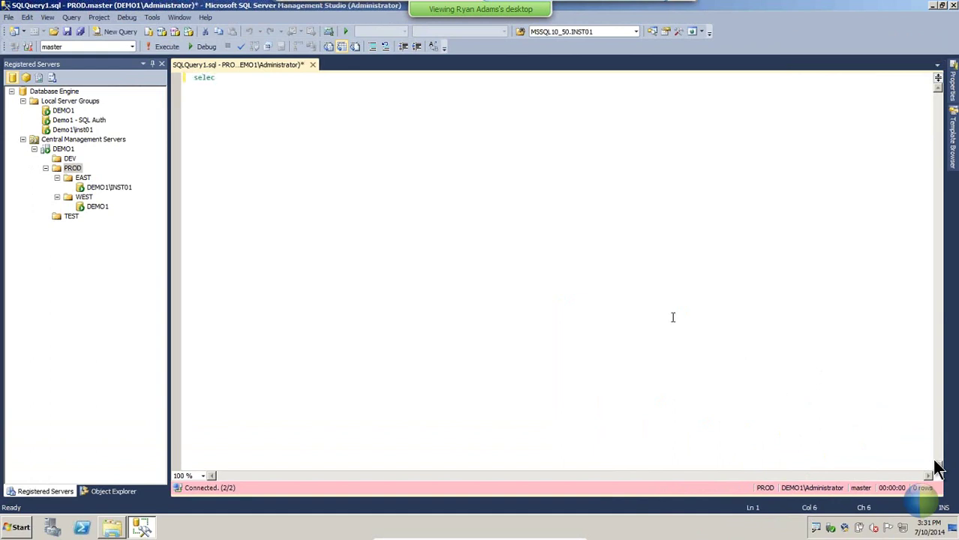
{"action": "type", "text": "t @@VERSION"}
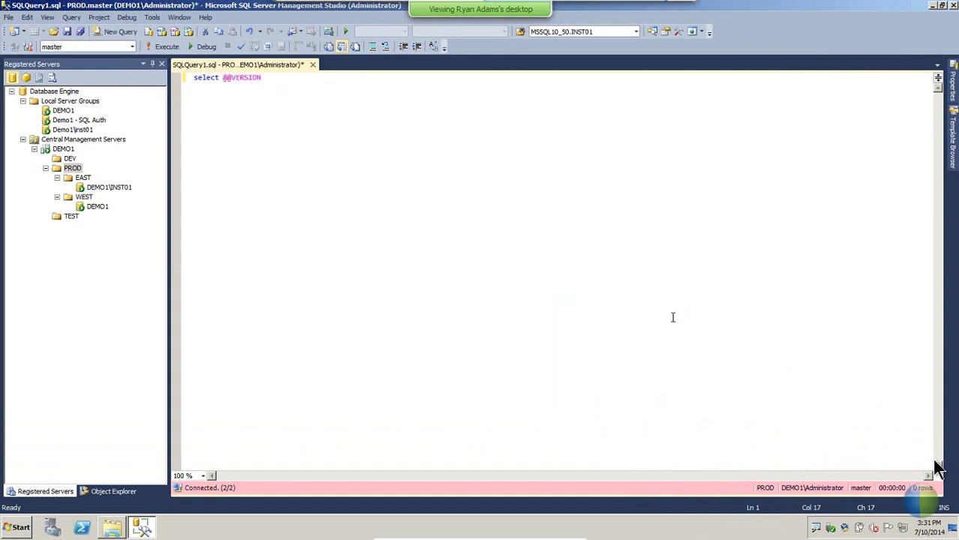
{"action": "key", "text": "F5"}
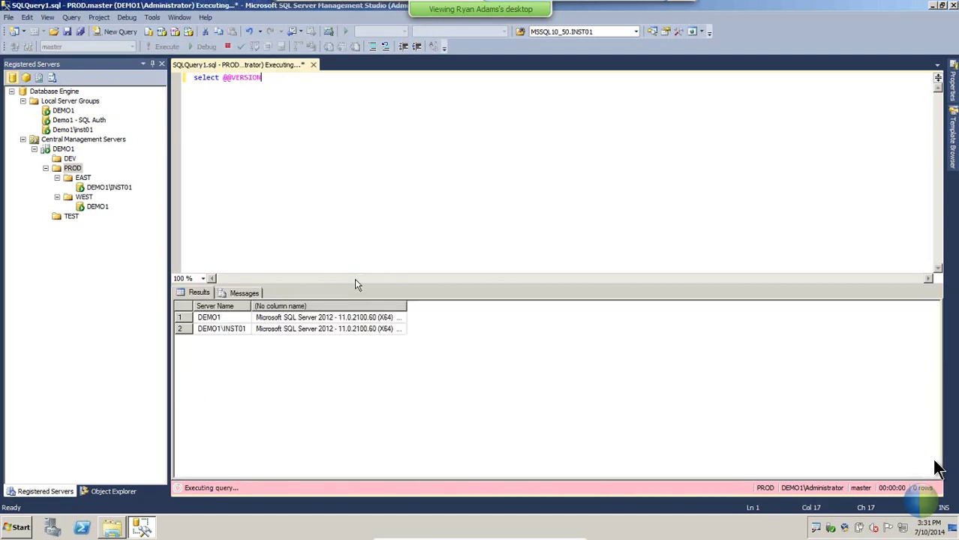
{"action": "left_click", "coordinate": [112, 528]}
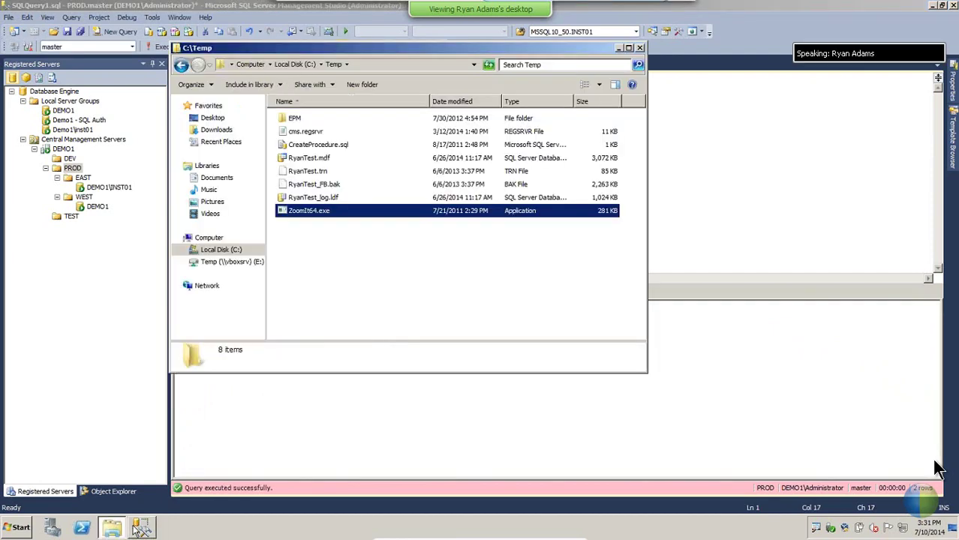
{"action": "left_click", "coordinate": [141, 528]}
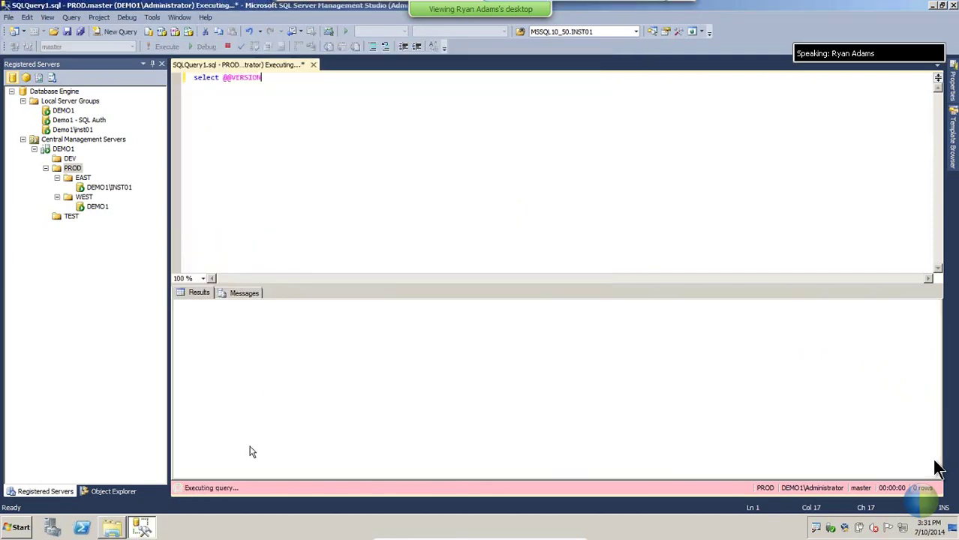
{"action": "key", "text": "ctrl+f"}
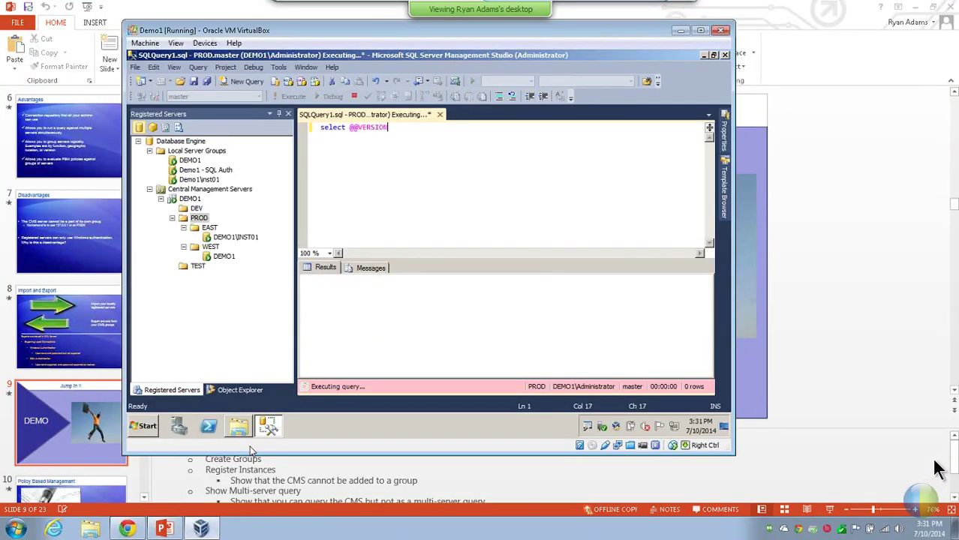
{"action": "key", "text": "alt+Tab"}
{"action": "key", "text": "alt+Tab"}
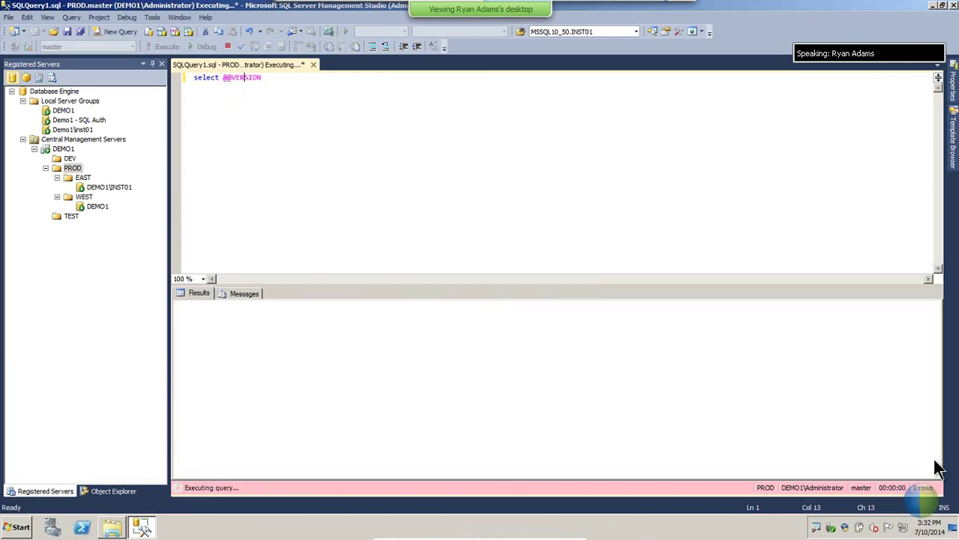
Step: Close Management Studio, cancelling the running query and discarding SQLQuery1.sql, and reconnect to the DEMO1 server
{"action": "left_click", "coordinate": [953, 6]}
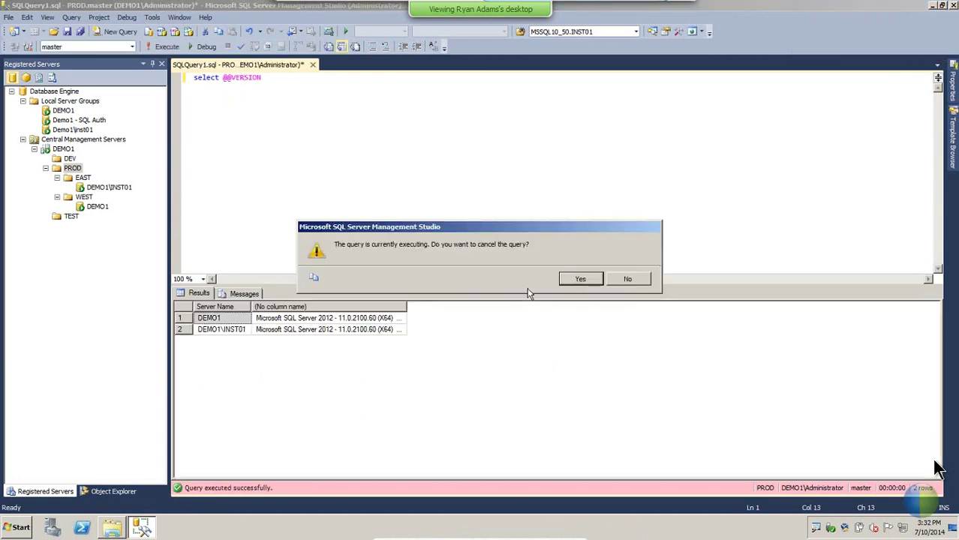
{"action": "left_click", "coordinate": [577, 280]}
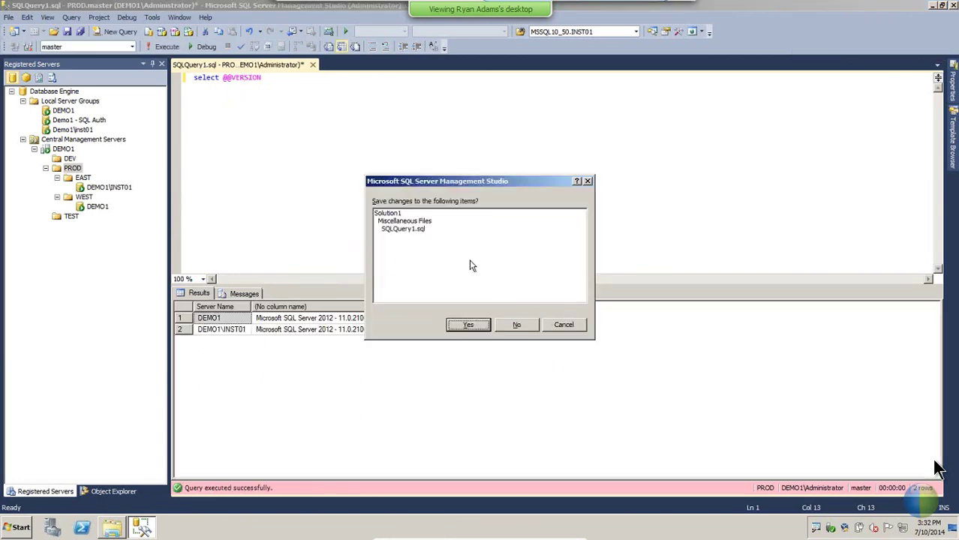
{"action": "left_click", "coordinate": [517, 323]}
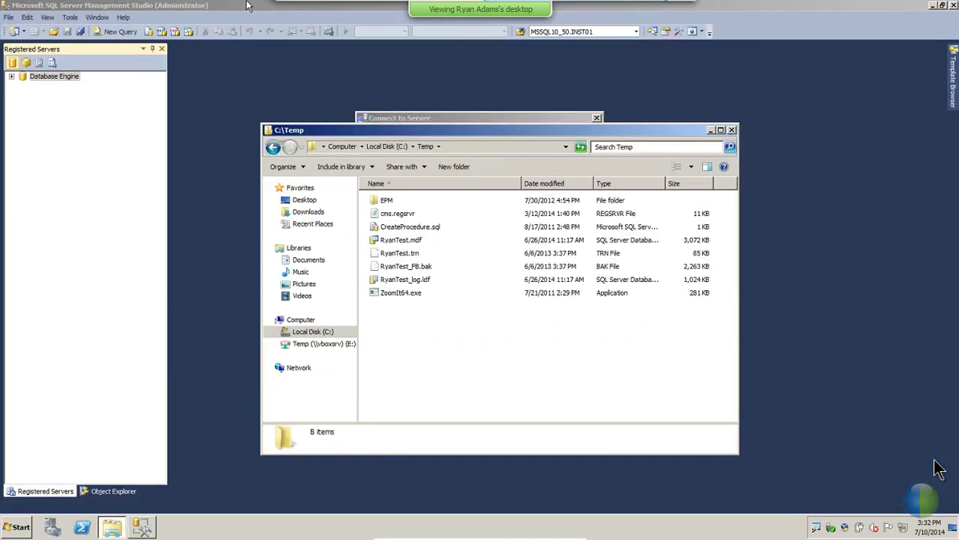
{"action": "left_click", "coordinate": [423, 280]}
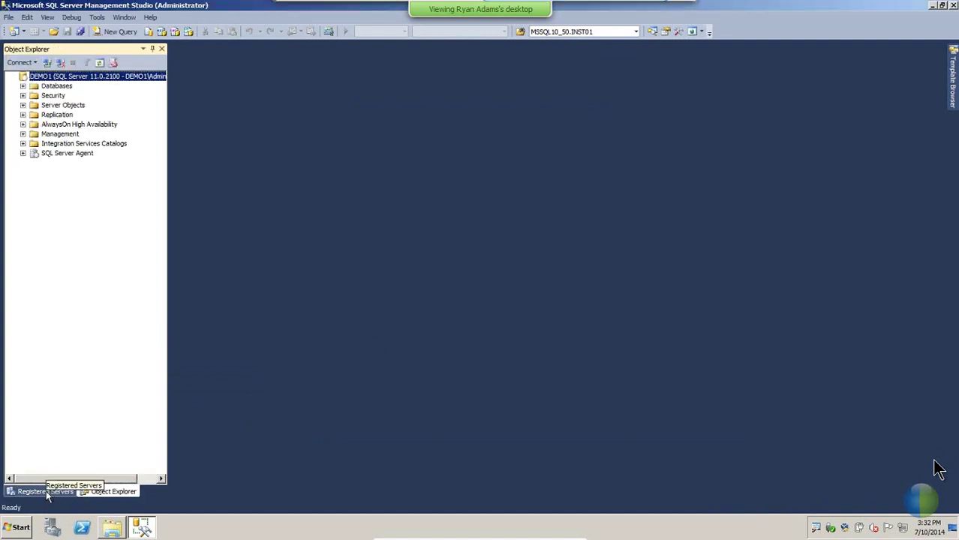
Step: Expand the DEMO1 central management server in Registered Servers and open a new query against its PROD group
{"action": "left_click", "coordinate": [47, 492]}
{"action": "left_click", "coordinate": [12, 77]}
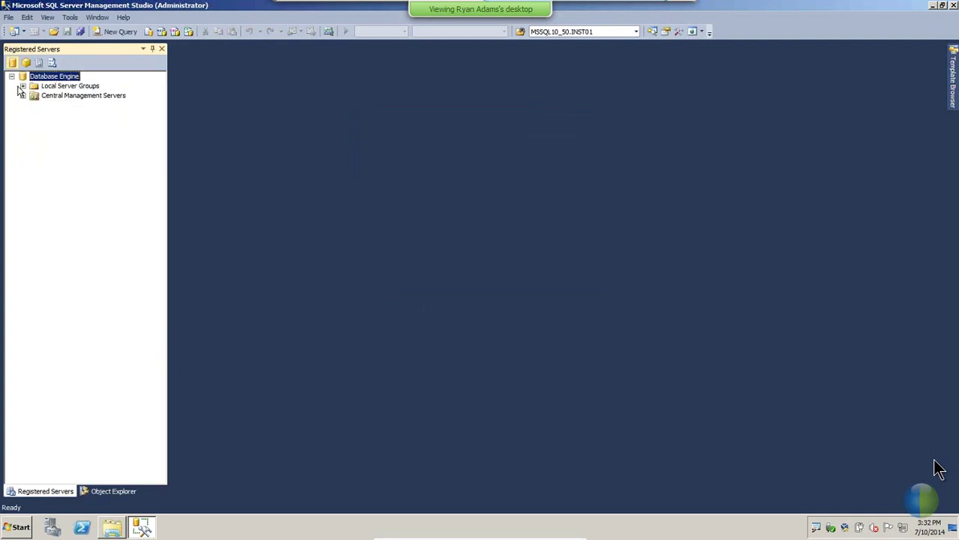
{"action": "left_click", "coordinate": [24, 96]}
{"action": "left_click", "coordinate": [34, 105]}
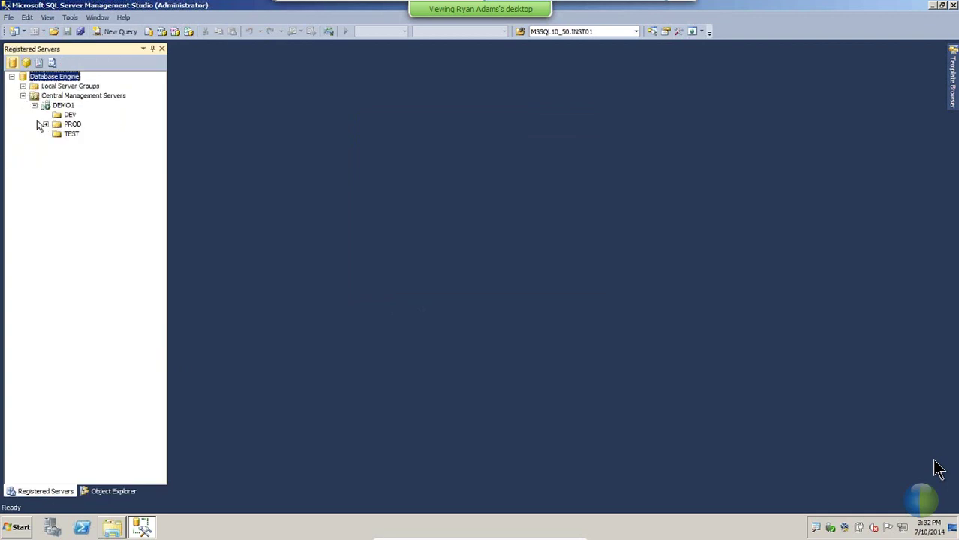
{"action": "left_click", "coordinate": [45, 125]}
{"action": "right_click", "coordinate": [73, 124]}
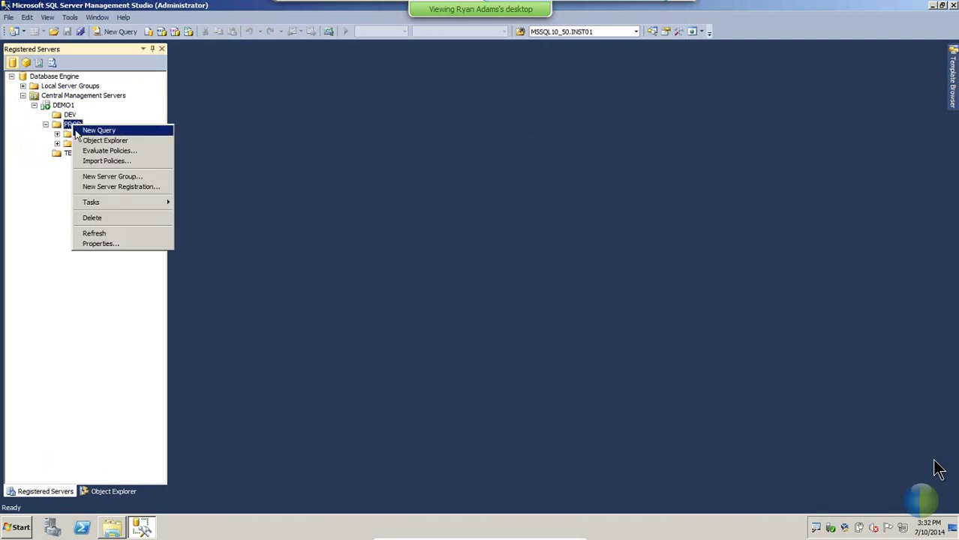
{"action": "left_click", "coordinate": [85, 131]}
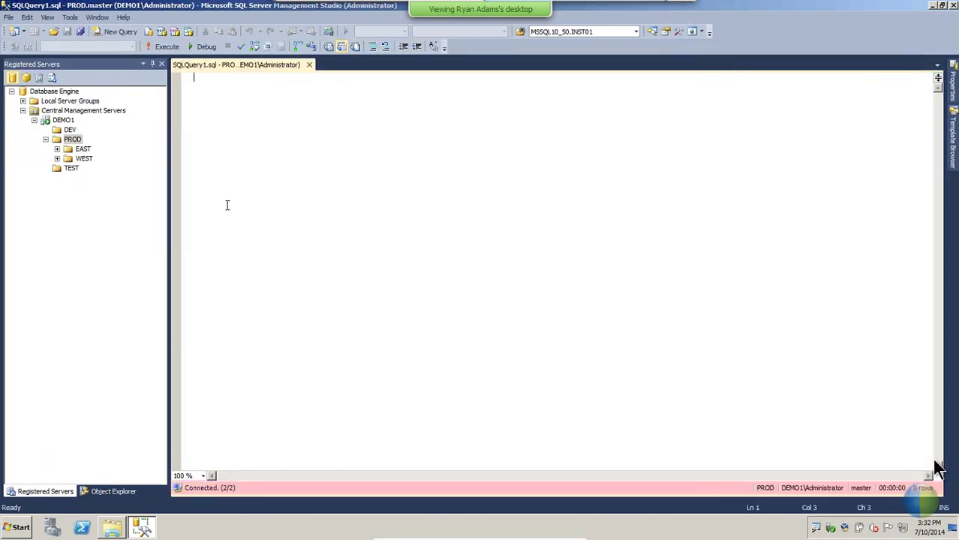
{"action": "type", "text": "select @@version"}
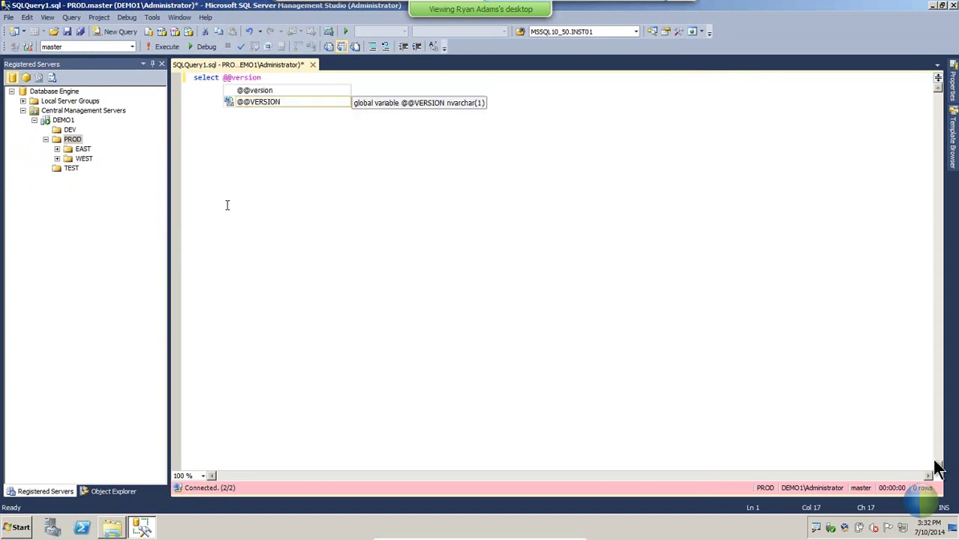
{"action": "key", "text": "Escape"}
{"action": "key", "text": "F5"}
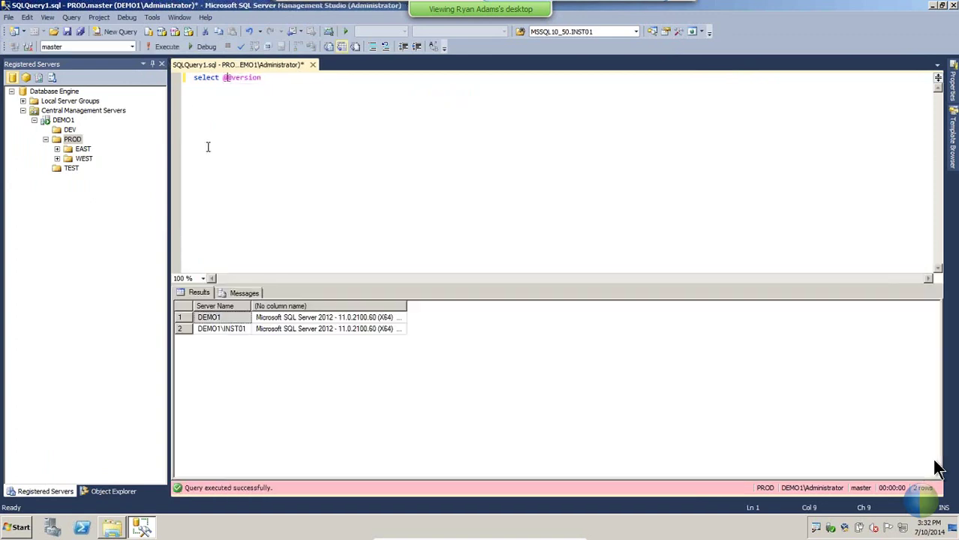
{"action": "double_click", "coordinate": [404, 306]}
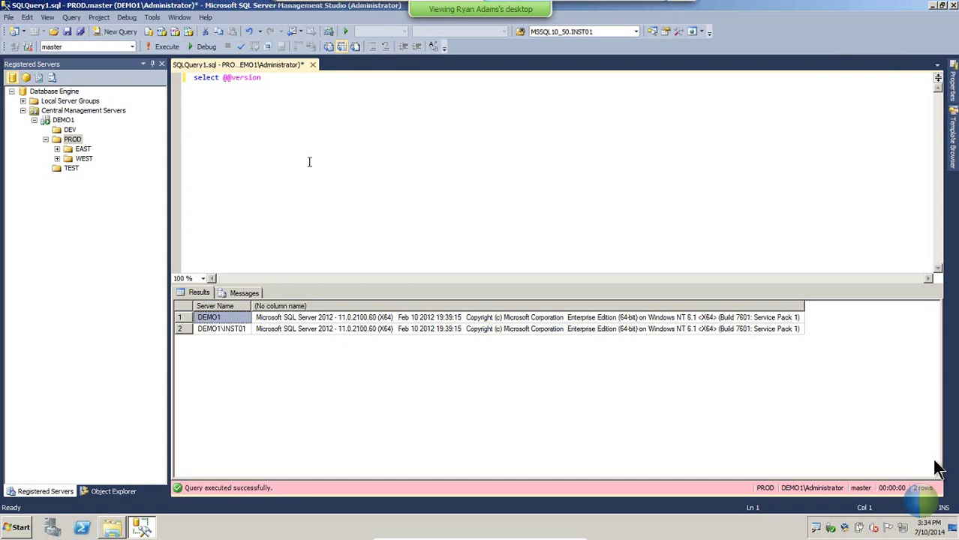
Step: Expand the EAST and WEST groups and delete the DEMO1\INST01 registration from EAST
{"action": "left_click", "coordinate": [57, 149]}
{"action": "left_click", "coordinate": [57, 168]}
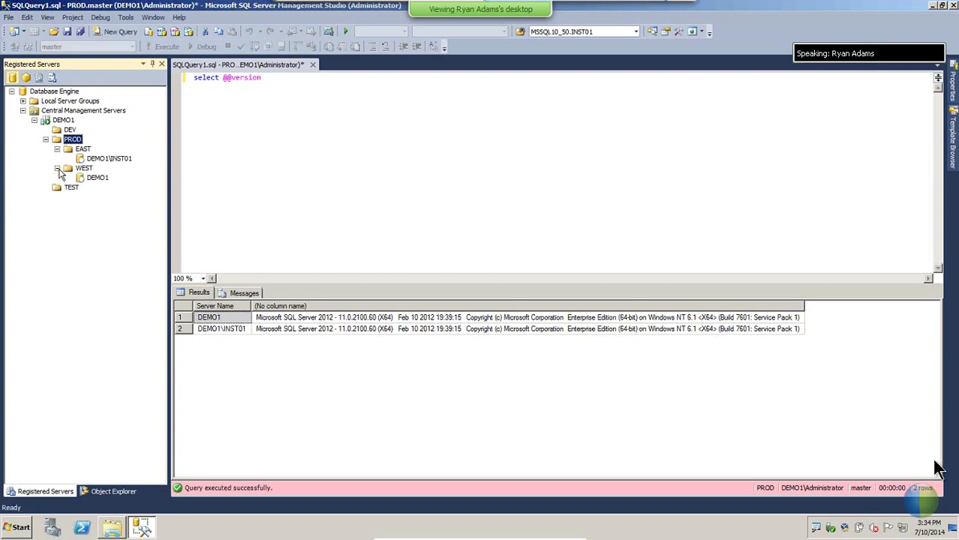
{"action": "left_click", "coordinate": [103, 158]}
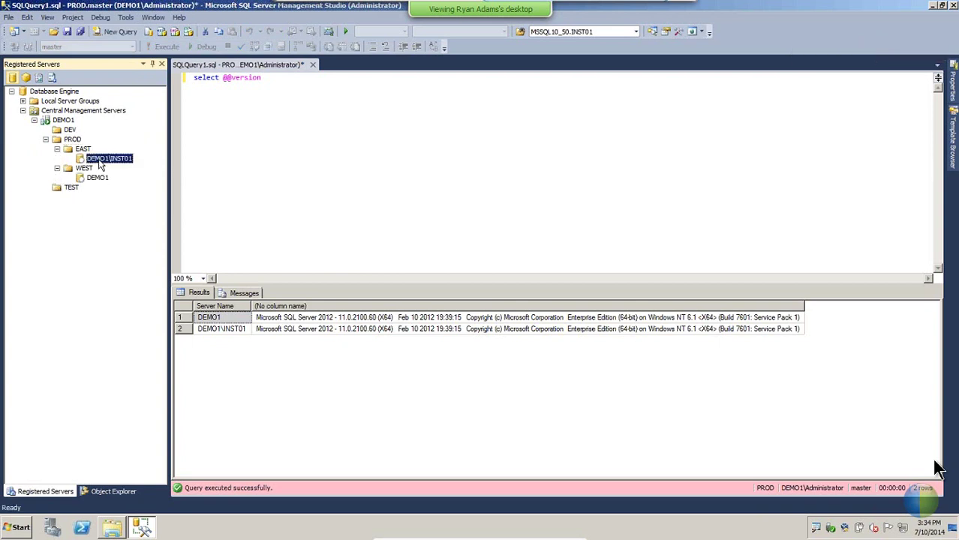
{"action": "right_click", "coordinate": [101, 160]}
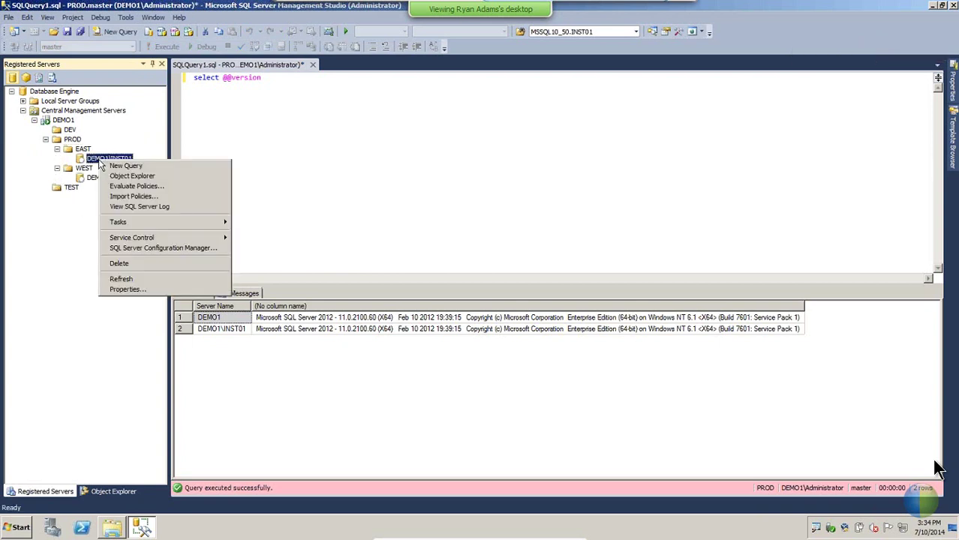
{"action": "left_click", "coordinate": [121, 262]}
{"action": "left_click", "coordinate": [577, 278]}
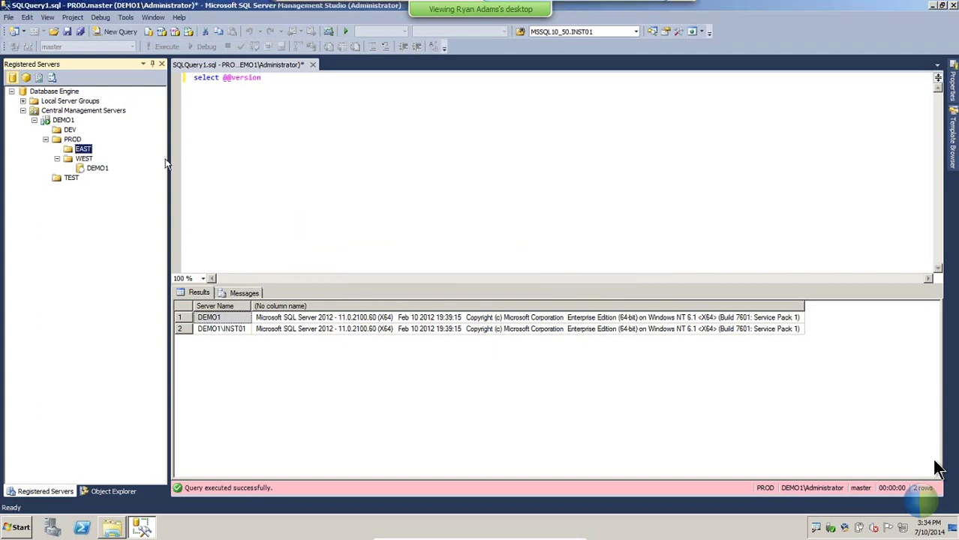
Step: Delete the DEMO1 registration from the WEST group
{"action": "right_click", "coordinate": [96, 168]}
{"action": "left_click", "coordinate": [116, 269]}
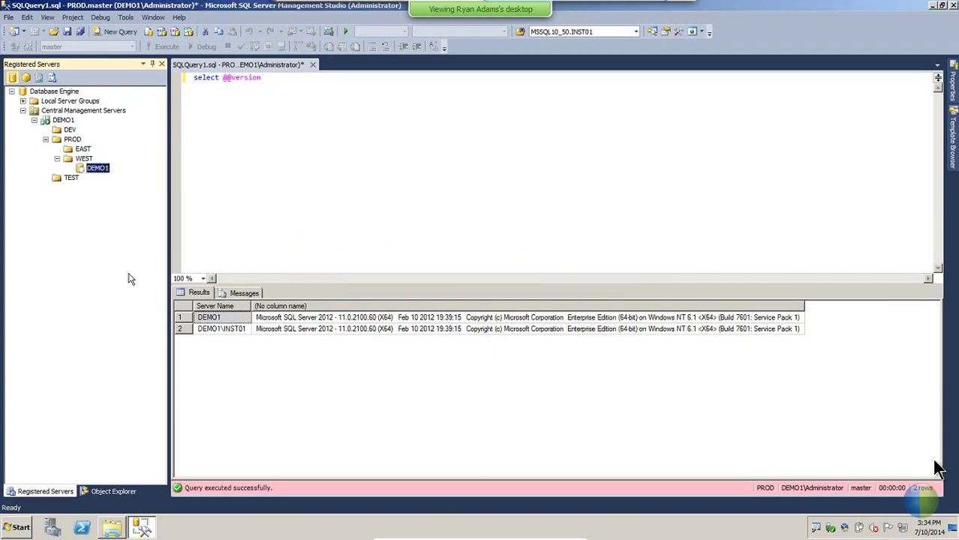
{"action": "left_click", "coordinate": [578, 279]}
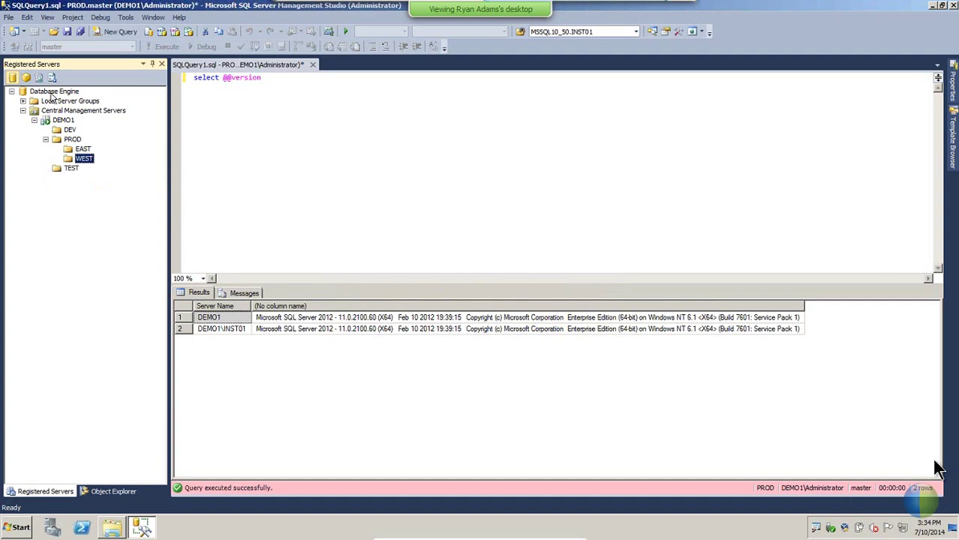
Step: Expand Local Server Groups and select its DEMO1 registration
{"action": "left_click", "coordinate": [23, 101]}
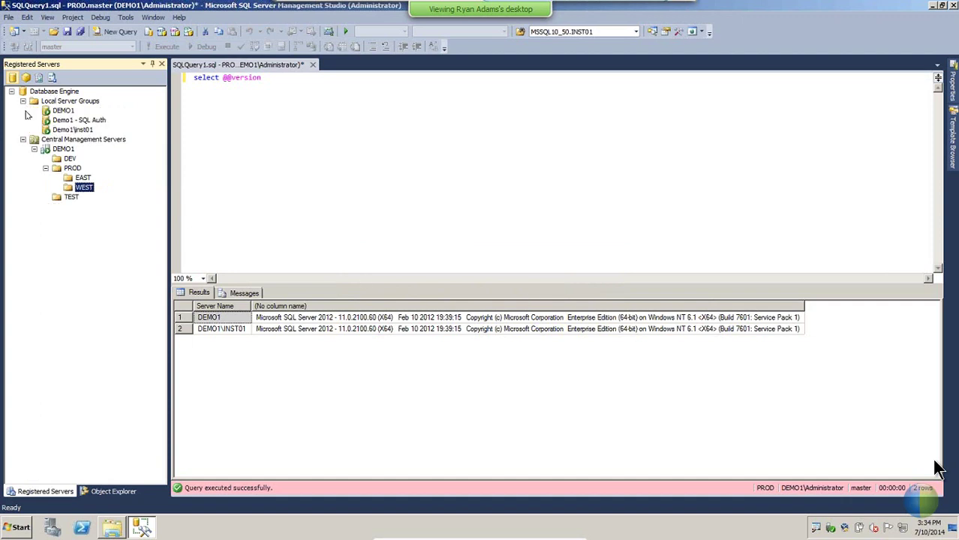
{"action": "left_click", "coordinate": [66, 102]}
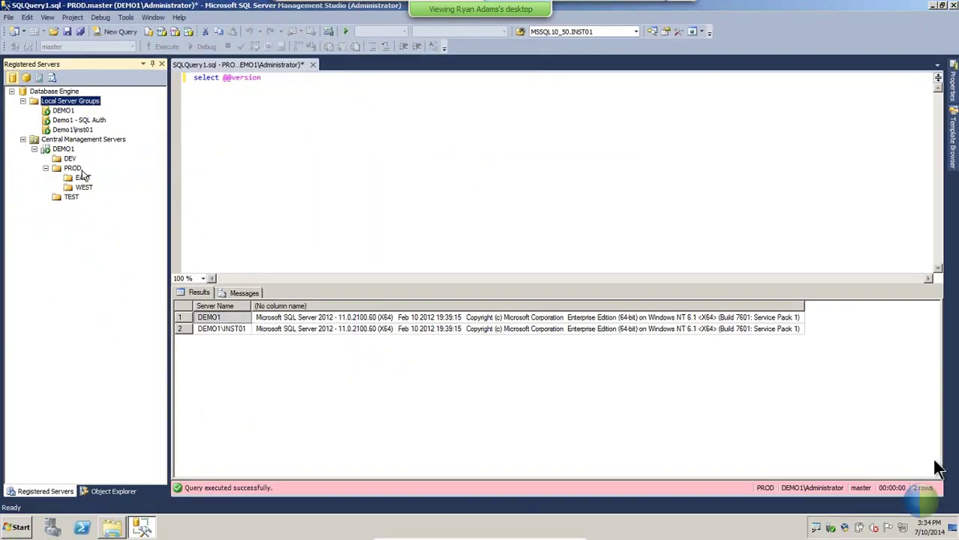
{"action": "left_click", "coordinate": [67, 111]}
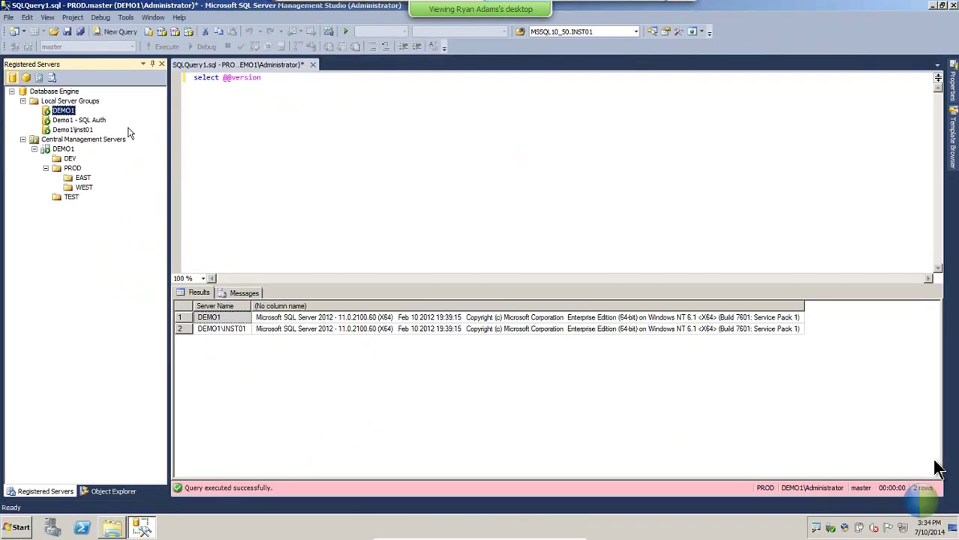
Step: Start an export of the Local Server Groups registrations, expand the group in the export tree, and choose C:\Temp\cms.regsrvr as the export file
{"action": "right_click", "coordinate": [138, 208]}
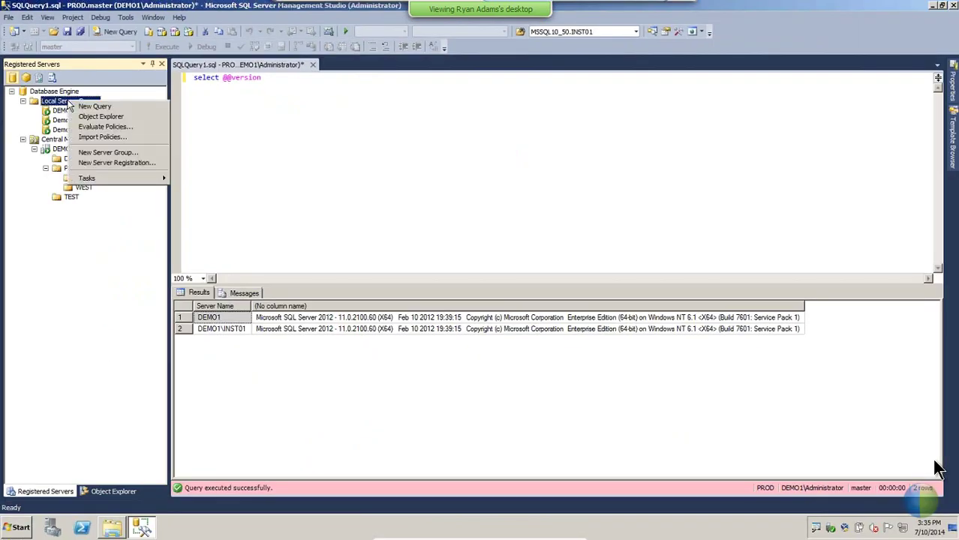
{"action": "mouse_move", "coordinate": [117, 182]}
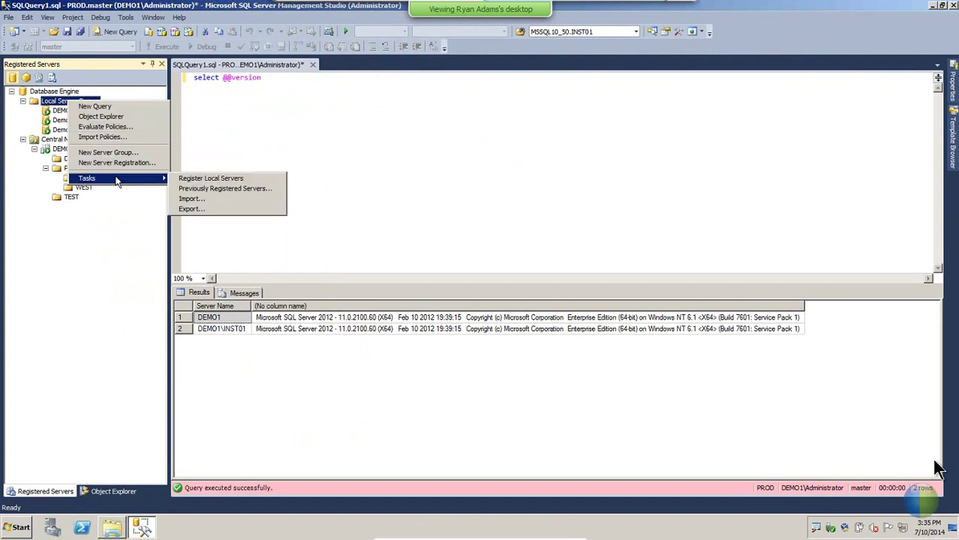
{"action": "left_click", "coordinate": [193, 209]}
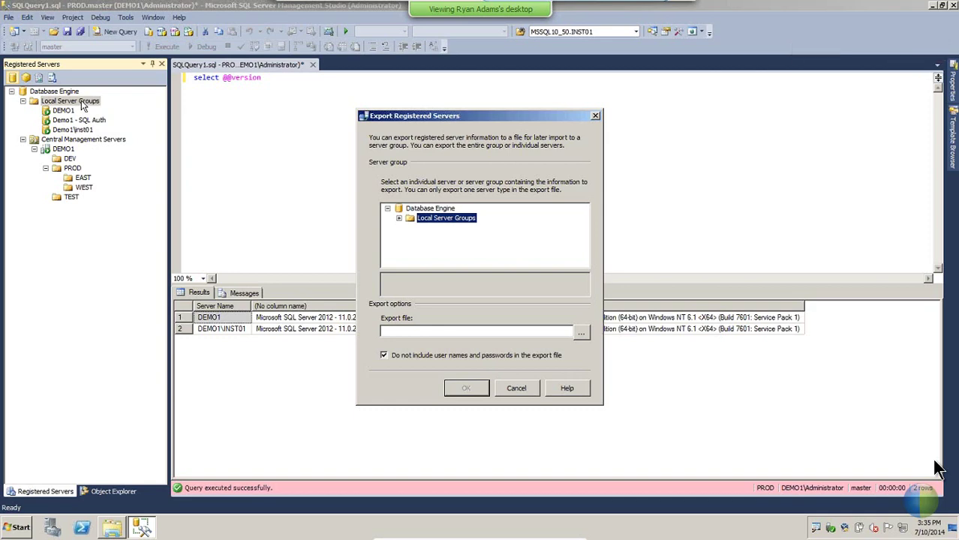
{"action": "left_click", "coordinate": [399, 218]}
{"action": "left_click", "coordinate": [581, 334]}
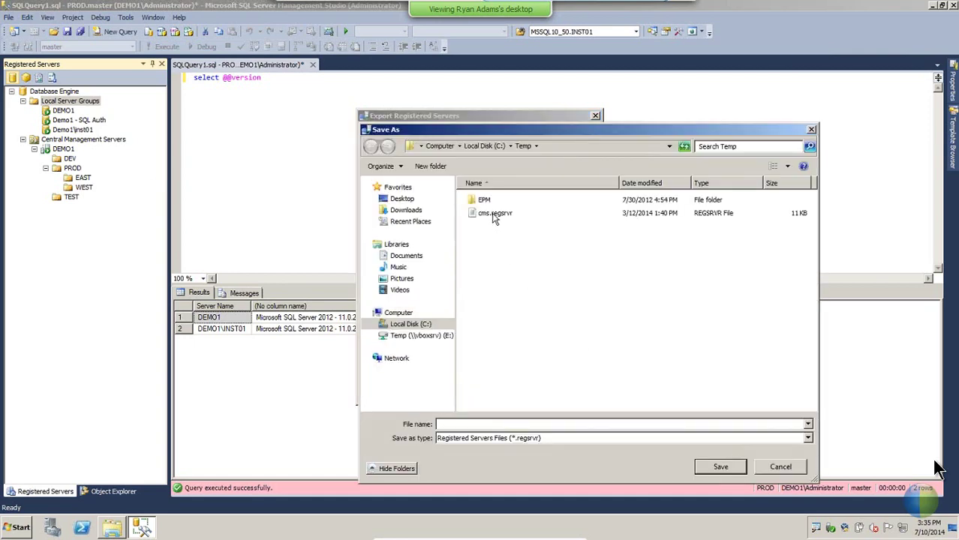
{"action": "double_click", "coordinate": [494, 215]}
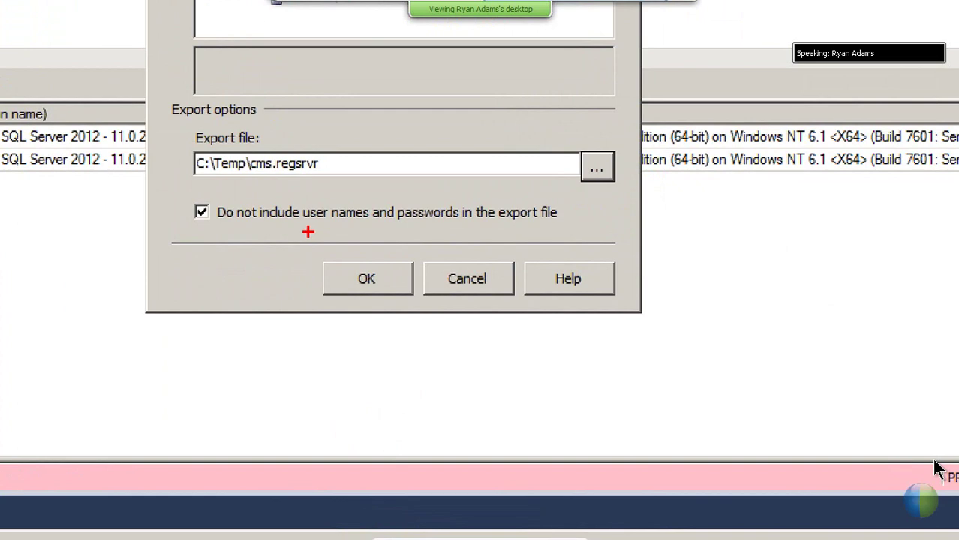
Step: Allow user names and passwords in the export file and complete the export, replacing the existing file
{"action": "mouse_move", "coordinate": [182, 191]}
{"action": "left_mouse_down"}
{"action": "mouse_move", "coordinate": [291, 240]}
{"action": "mouse_move", "coordinate": [426, 229]}
{"action": "mouse_move", "coordinate": [512, 238]}
{"action": "left_mouse_up"}
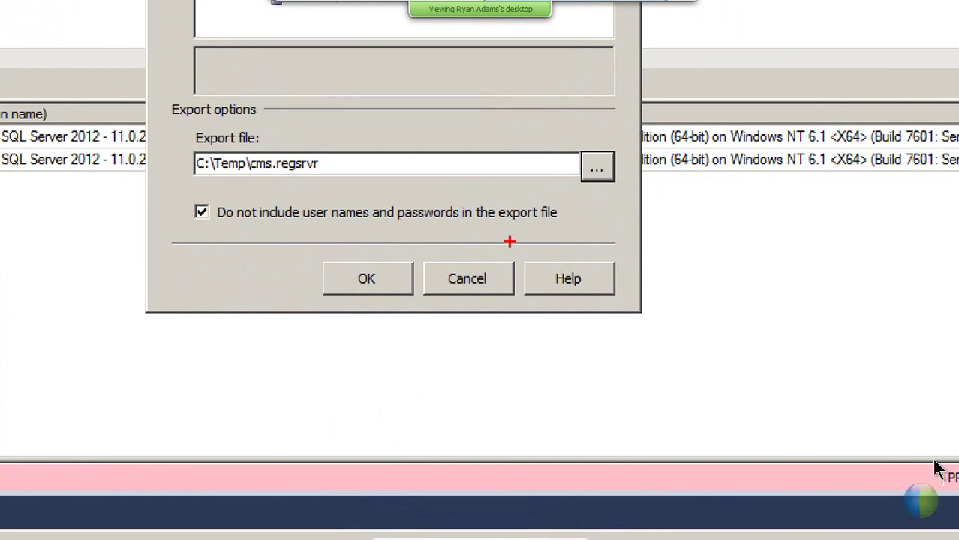
{"action": "mouse_move", "coordinate": [178, 195]}
{"action": "left_mouse_down"}
{"action": "mouse_move", "coordinate": [191, 248]}
{"action": "mouse_move", "coordinate": [586, 236]}
{"action": "left_mouse_up"}
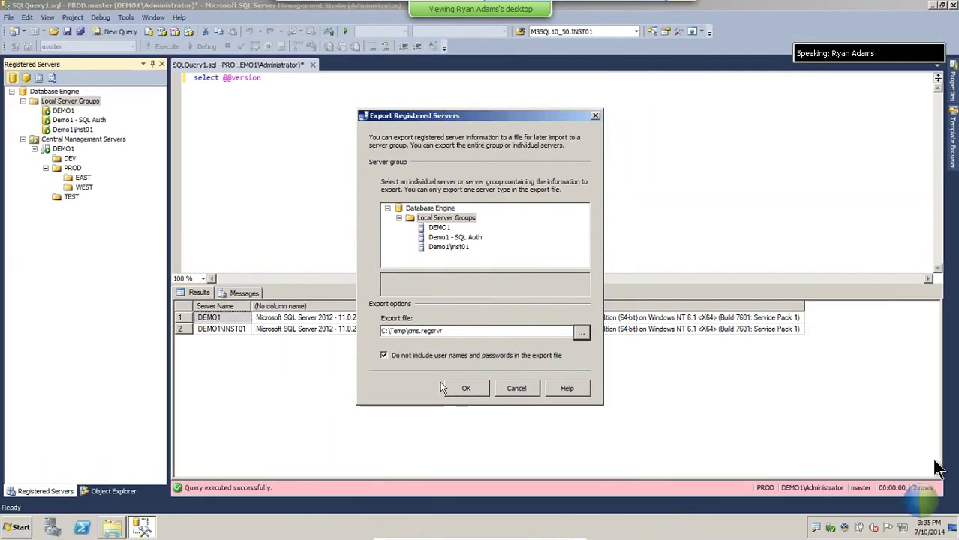
{"action": "left_click", "coordinate": [385, 356]}
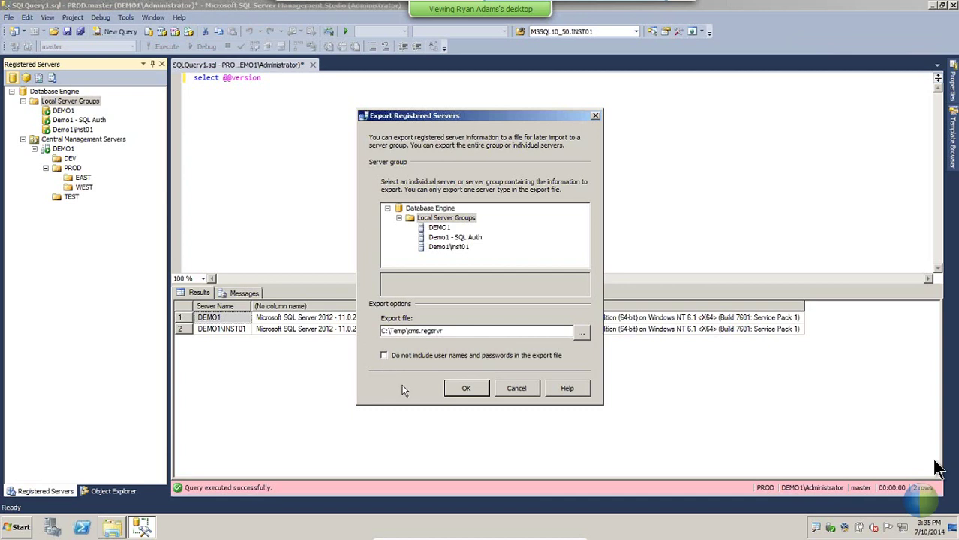
{"action": "left_click", "coordinate": [468, 390]}
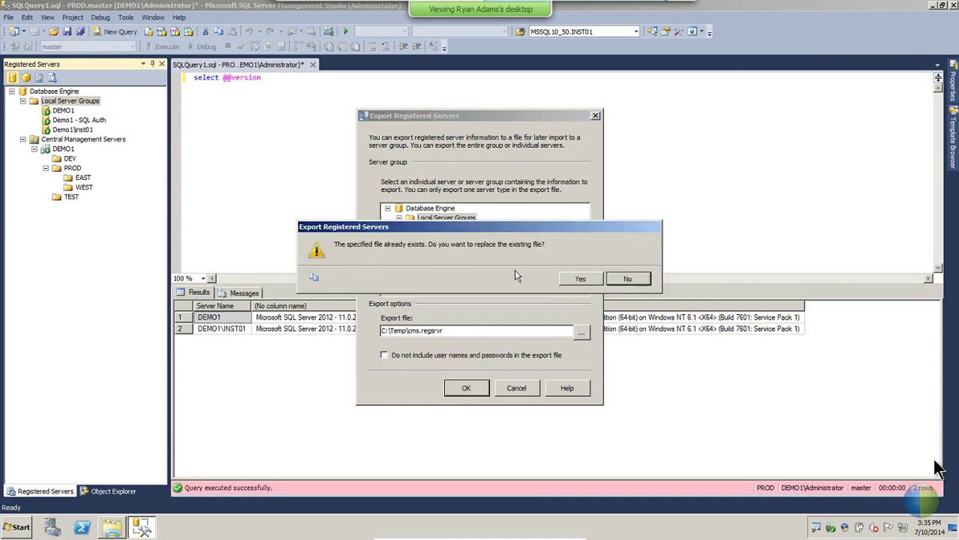
{"action": "left_click", "coordinate": [578, 282]}
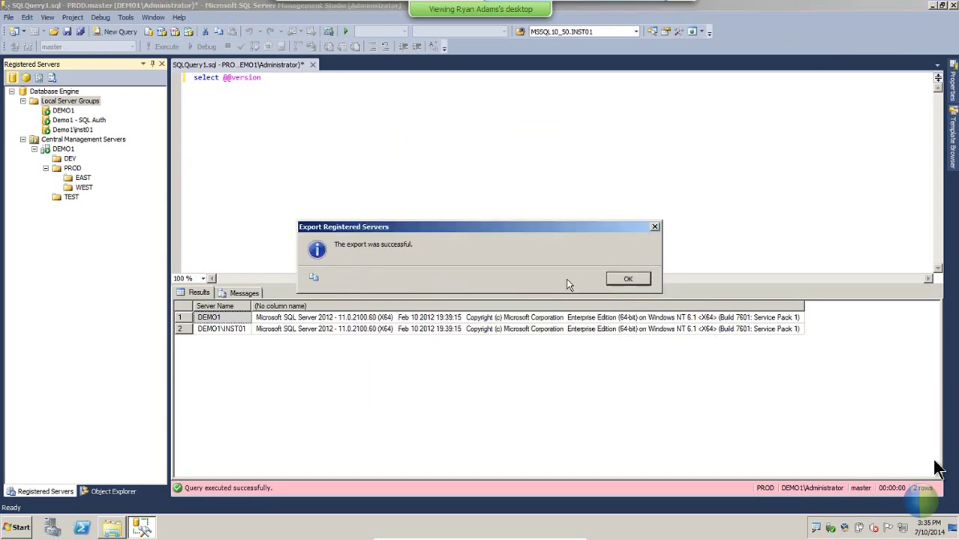
{"action": "left_click", "coordinate": [627, 283]}
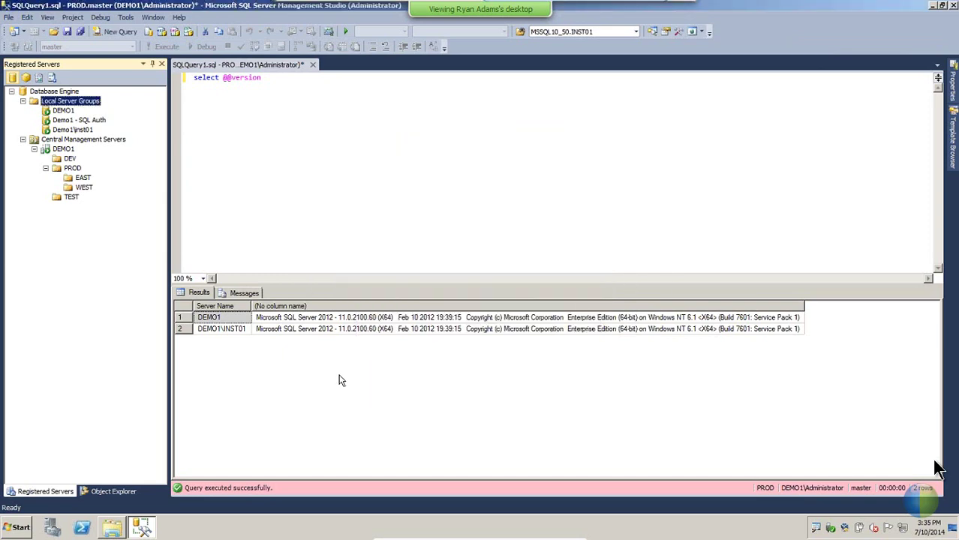
Step: Switch to the C:\Temp folder in Windows Explorer, open cms.regsrvr in Notepad, and maximize its window
{"action": "left_click", "coordinate": [114, 529]}
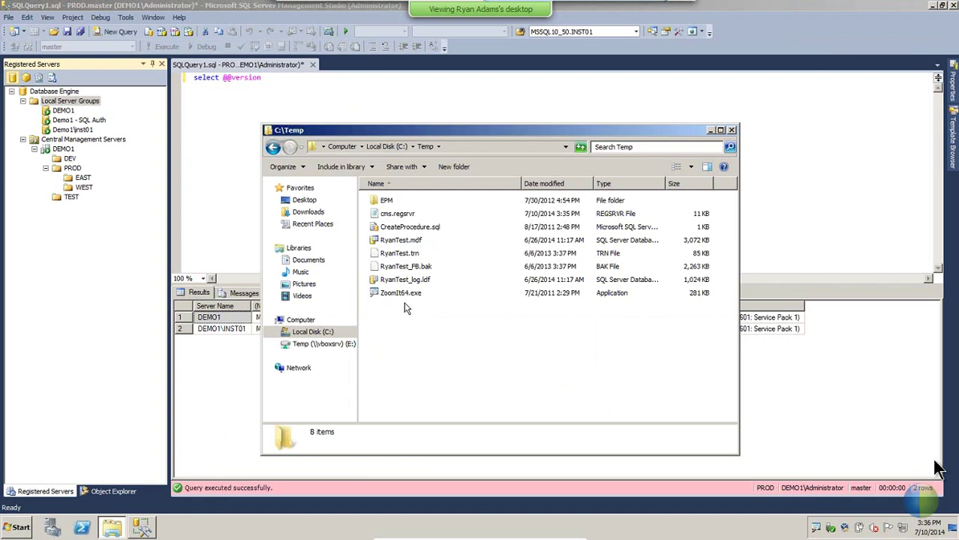
{"action": "left_click", "coordinate": [401, 216]}
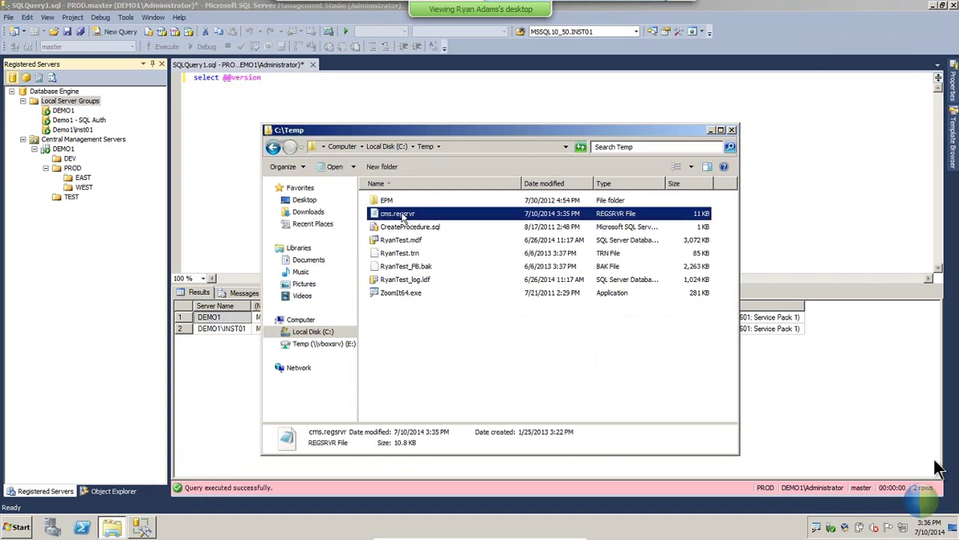
{"action": "double_click", "coordinate": [403, 216]}
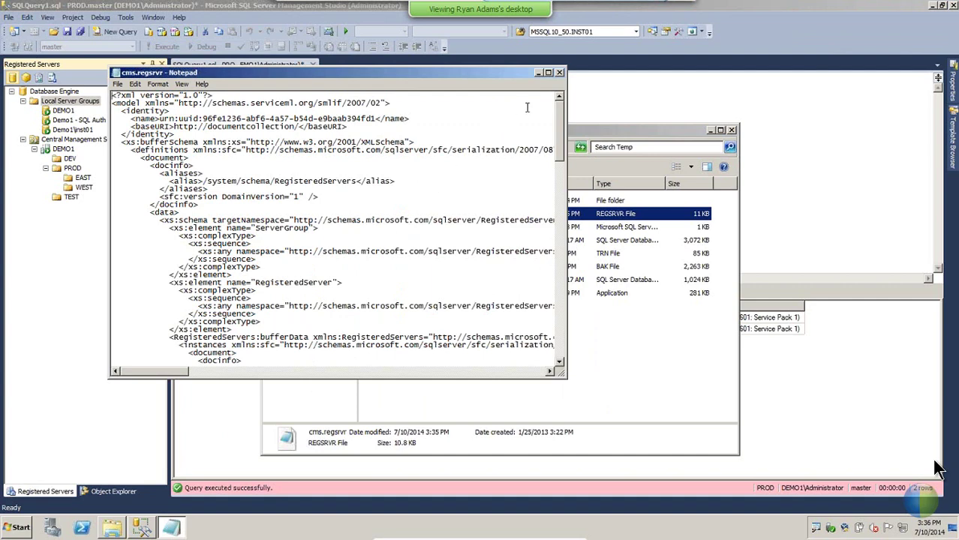
{"action": "left_click", "coordinate": [547, 72]}
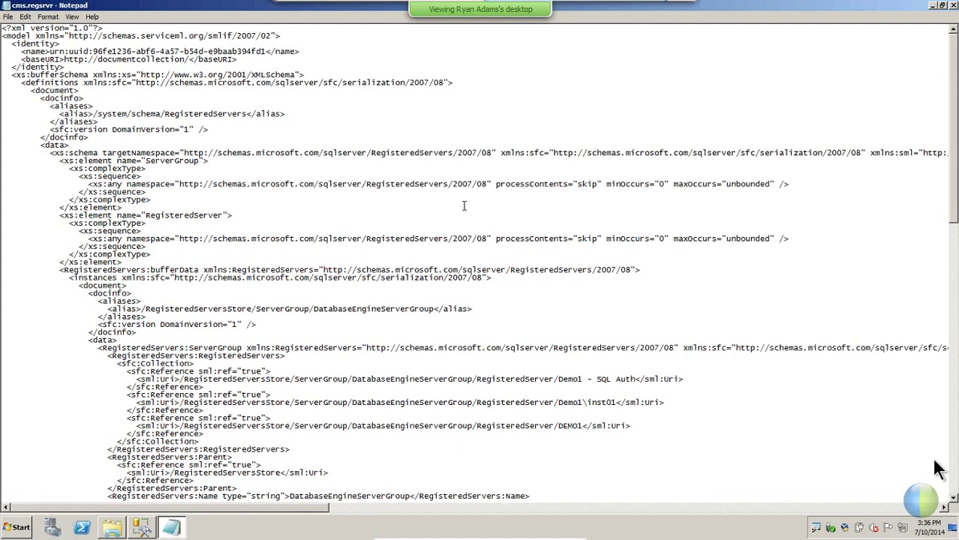
Step: Examine the user ID and encrypted password in the connection string of the Demo1 - SQL Auth registration
{"action": "scroll", "coordinate": [464, 206], "scroll_direction": "down", "scroll_amount": 5}
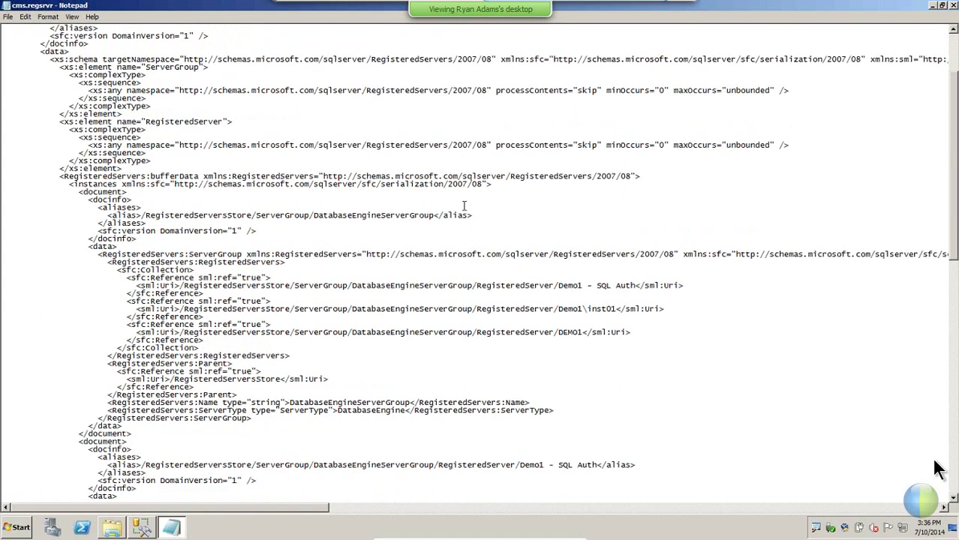
{"action": "scroll", "coordinate": [464, 205], "scroll_direction": "down", "scroll_amount": 2}
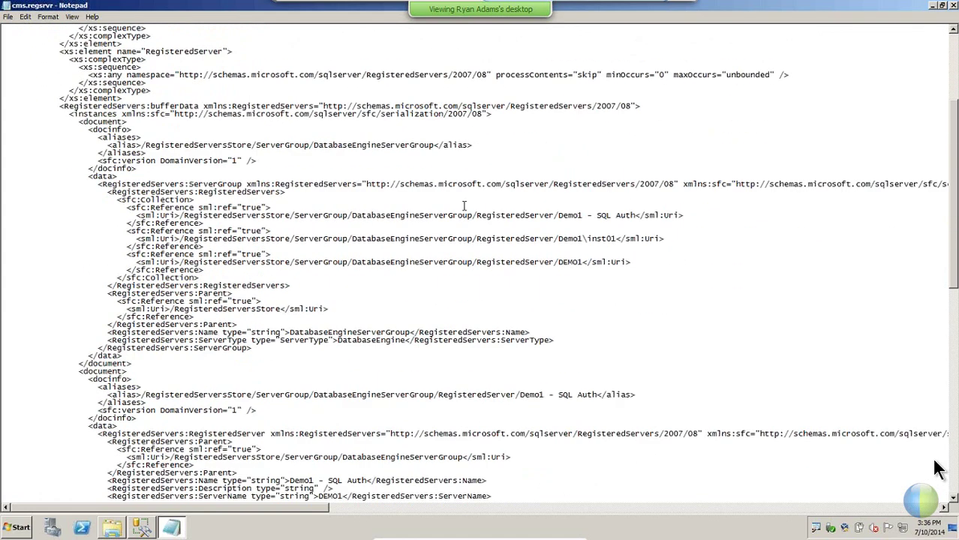
{"action": "scroll", "coordinate": [464, 206], "scroll_direction": "down", "scroll_amount": 4}
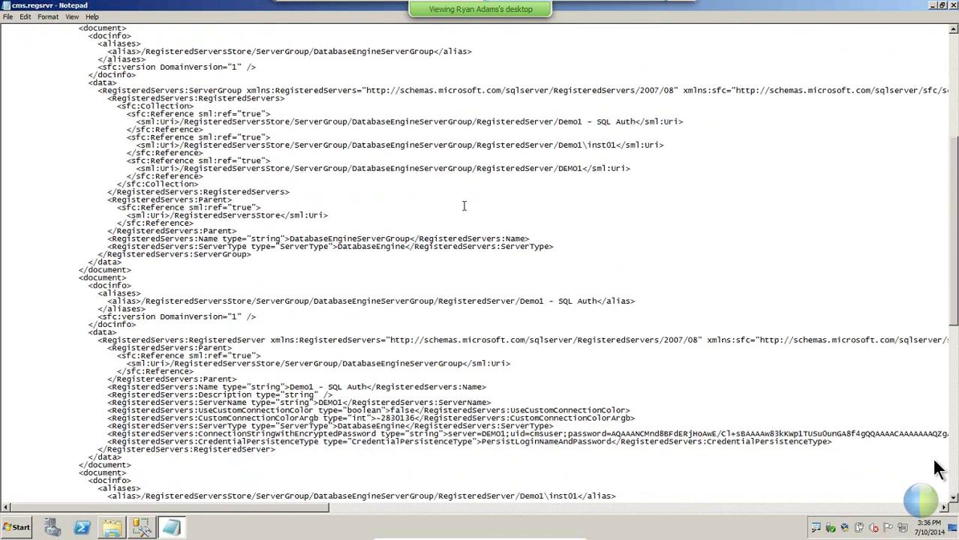
{"action": "scroll", "coordinate": [464, 206], "scroll_direction": "down", "scroll_amount": 5}
{"action": "scroll", "coordinate": [463, 206], "scroll_direction": "down", "scroll_amount": 2}
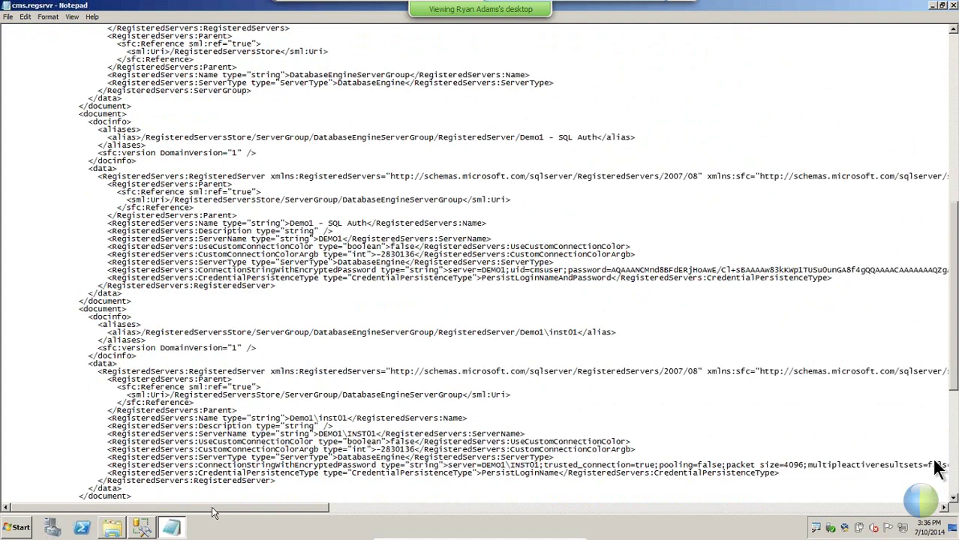
{"action": "left_click_drag", "start_coordinate": [214, 510], "coordinate": [260, 523]}
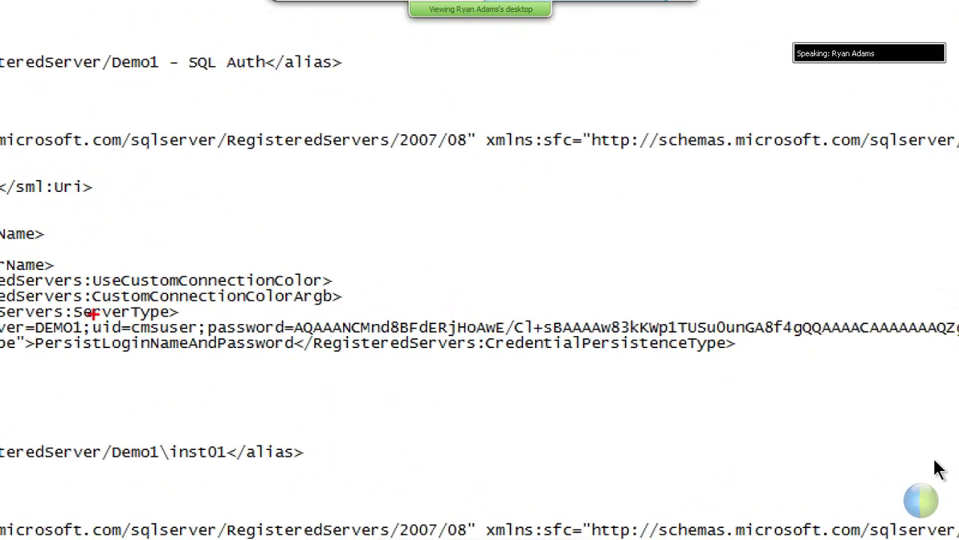
{"action": "left_click_drag", "start_coordinate": [92, 322], "coordinate": [201, 345]}
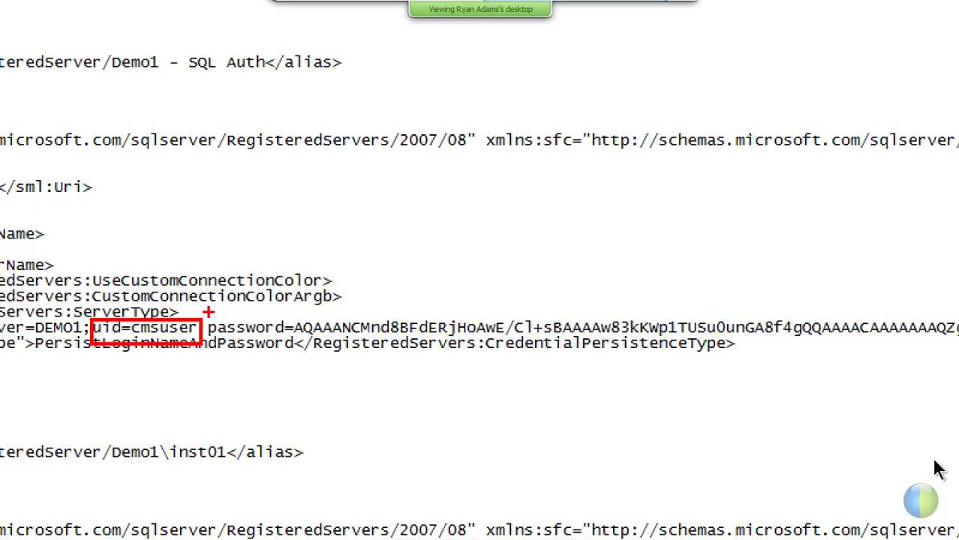
{"action": "key", "text": "ctrl+z"}
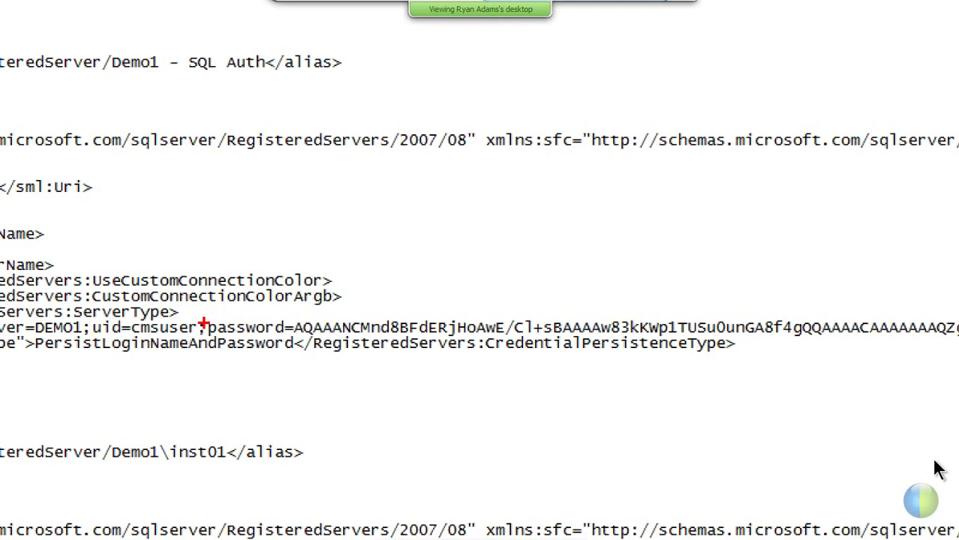
{"action": "mouse_move", "coordinate": [202, 324]}
{"action": "left_mouse_down"}
{"action": "mouse_move", "coordinate": [725, 304]}
{"action": "mouse_move", "coordinate": [912, 303]}
{"action": "mouse_move", "coordinate": [958, 313]}
{"action": "left_mouse_up"}
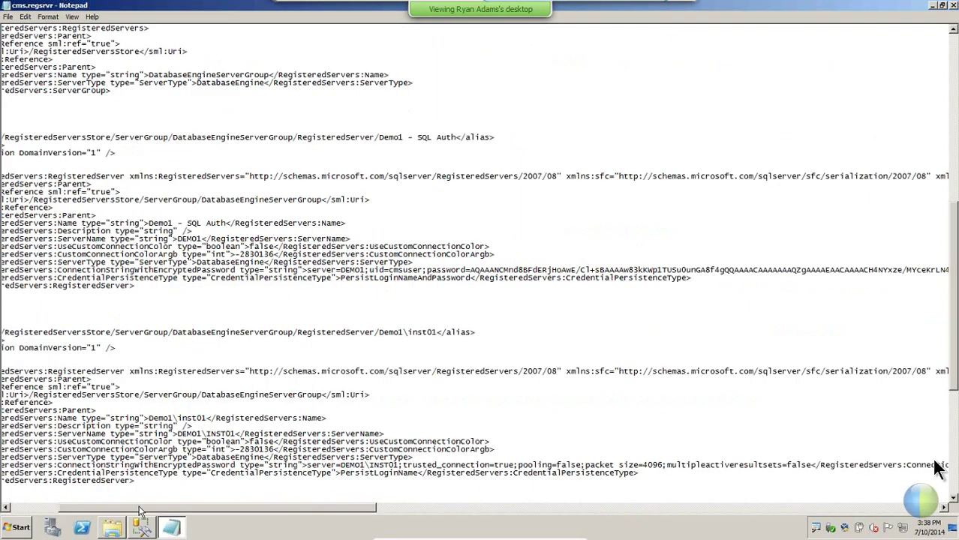
Step: Review the connection strings of the Demo1\inst01 and DEMO1 registrations in the exported file, and close it
{"action": "left_click_drag", "start_coordinate": [139, 508], "coordinate": [90, 508]}
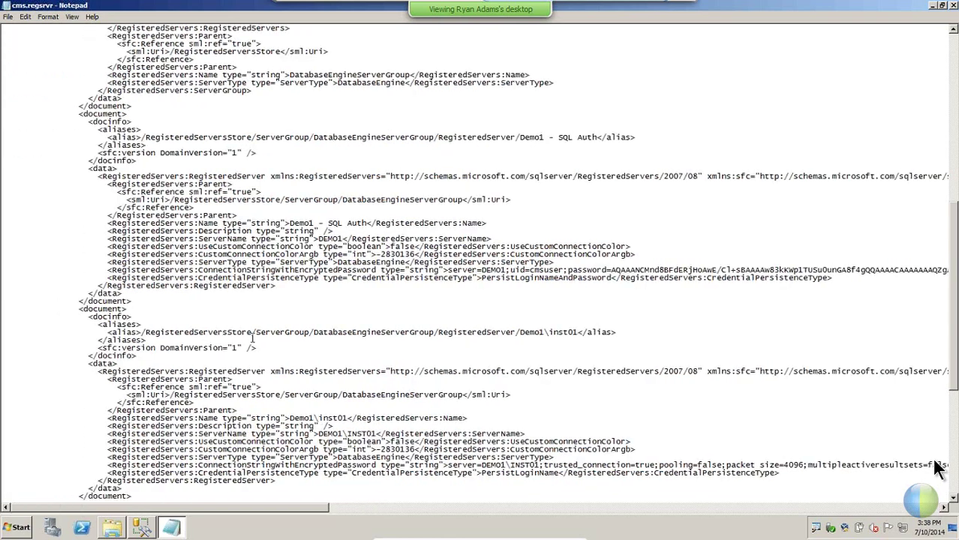
{"action": "scroll", "coordinate": [251, 339], "scroll_direction": "down", "scroll_amount": 7}
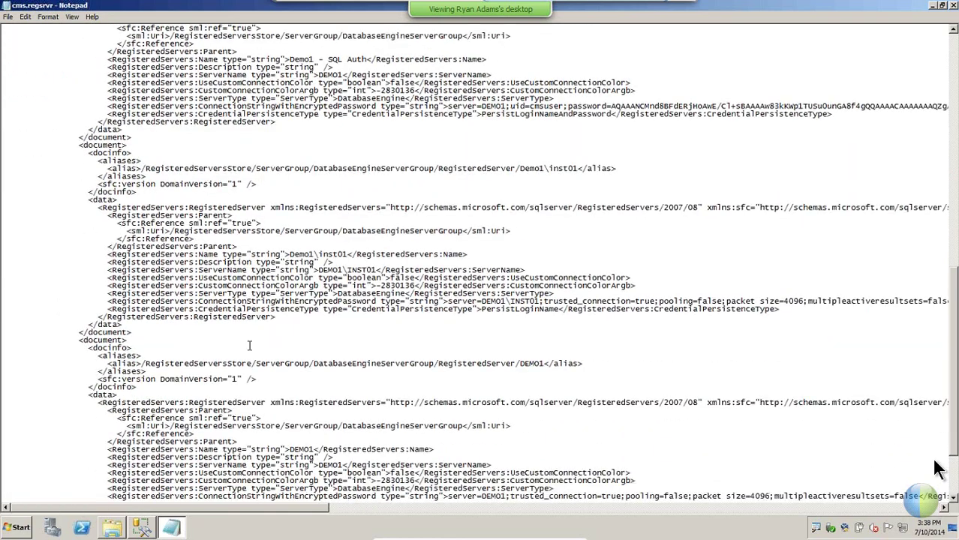
{"action": "left_click_drag", "start_coordinate": [233, 513], "coordinate": [306, 514]}
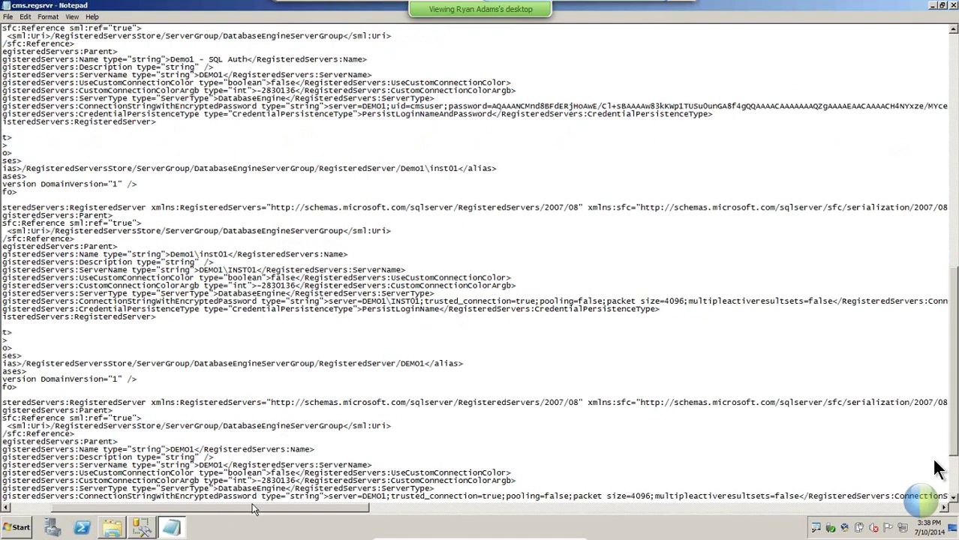
{"action": "left_click_drag", "start_coordinate": [251, 504], "coordinate": [218, 503]}
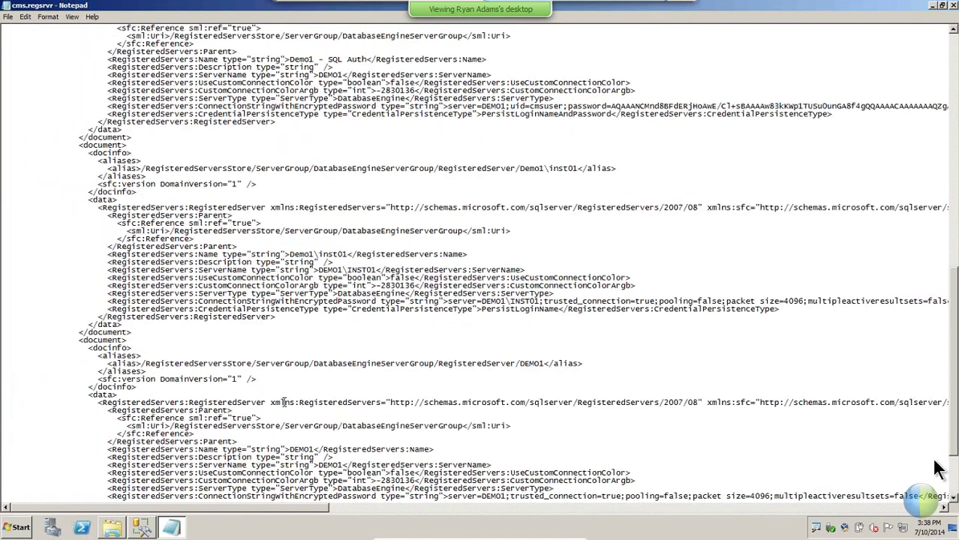
{"action": "scroll", "coordinate": [283, 402], "scroll_direction": "down", "scroll_amount": 1}
{"action": "scroll", "coordinate": [283, 402], "scroll_direction": "down", "scroll_amount": 1}
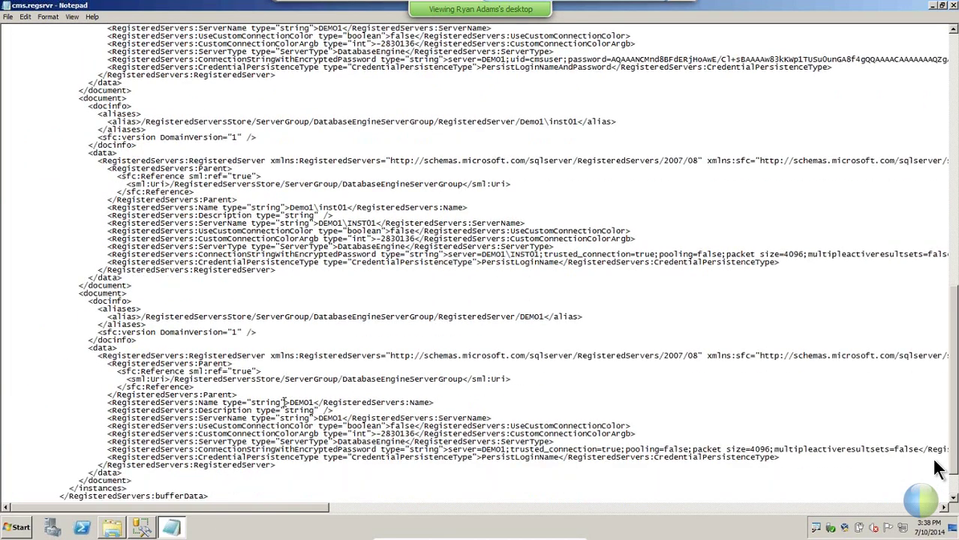
{"action": "left_click", "coordinate": [952, 6]}
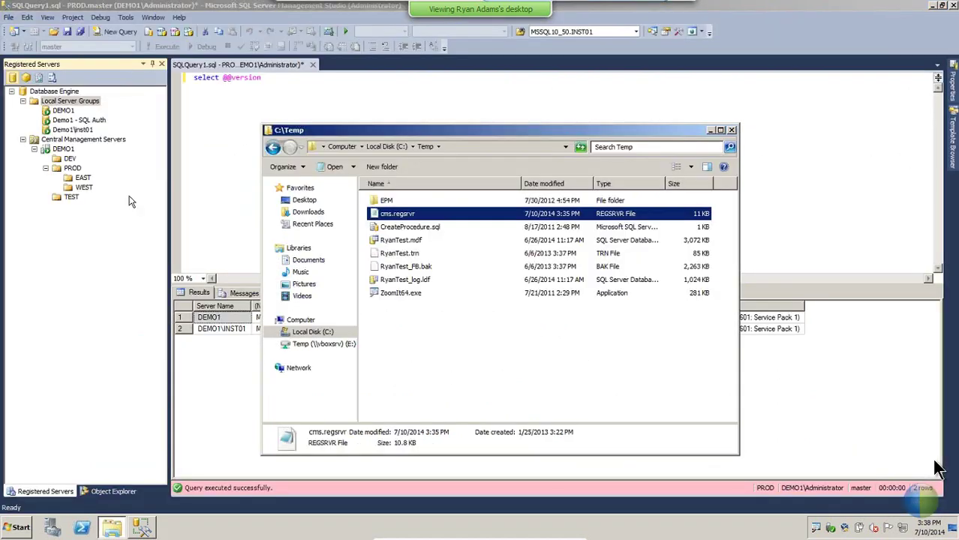
Step: Try to import the registered servers from C:\Temp\cms.regsrvr into the PROD group of the DEMO1 Central Management Server
{"action": "left_click", "coordinate": [88, 229]}
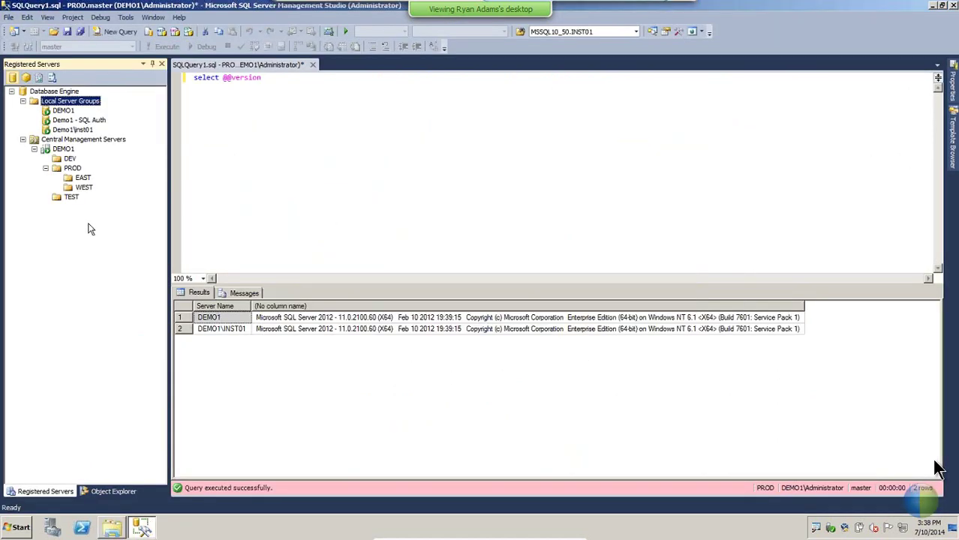
{"action": "left_click", "coordinate": [72, 169]}
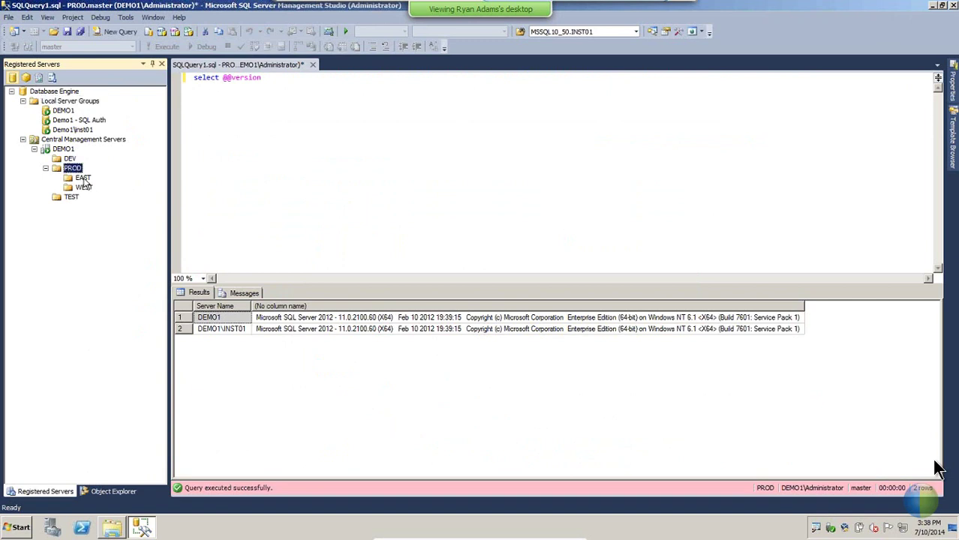
{"action": "right_click", "coordinate": [75, 170]}
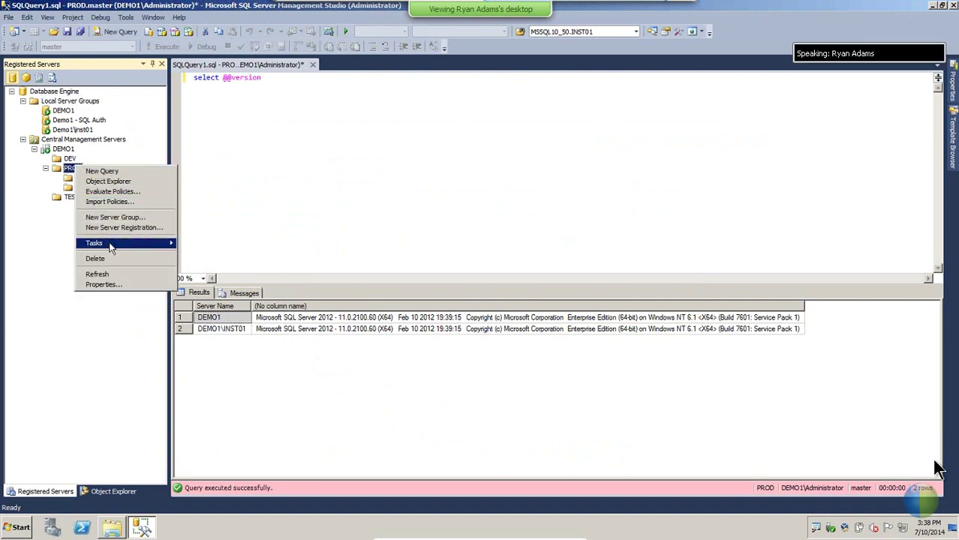
{"action": "mouse_move", "coordinate": [111, 245]}
{"action": "left_click", "coordinate": [182, 254]}
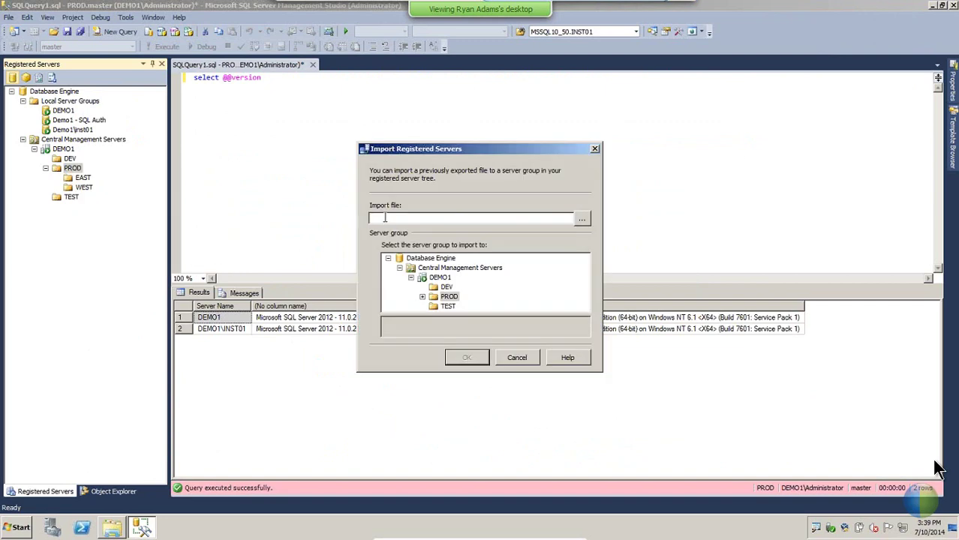
{"action": "left_click", "coordinate": [581, 219]}
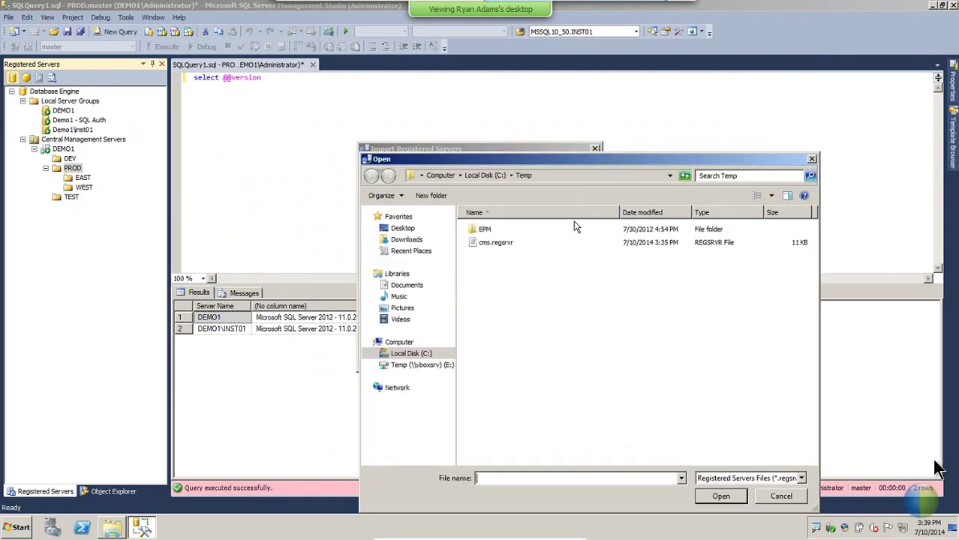
{"action": "double_click", "coordinate": [498, 242]}
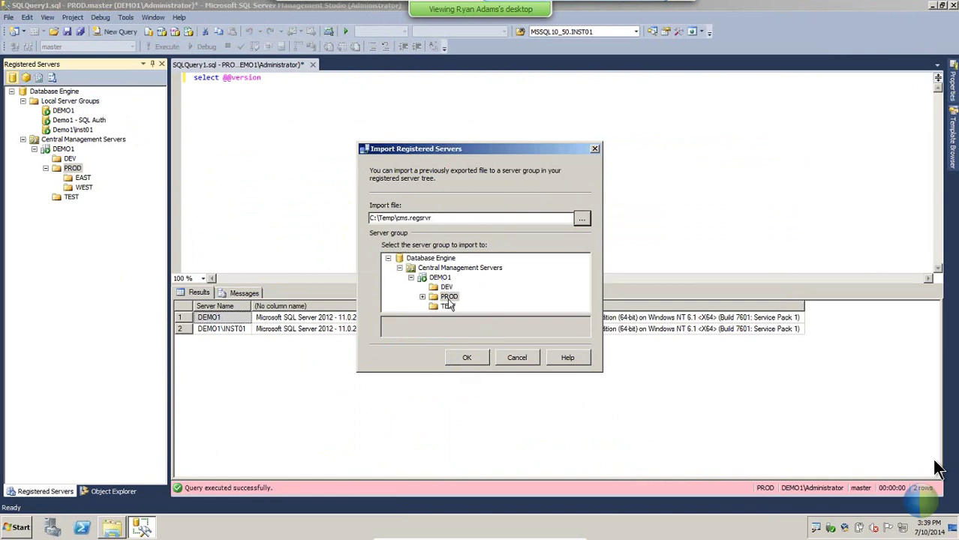
{"action": "left_click", "coordinate": [469, 361]}
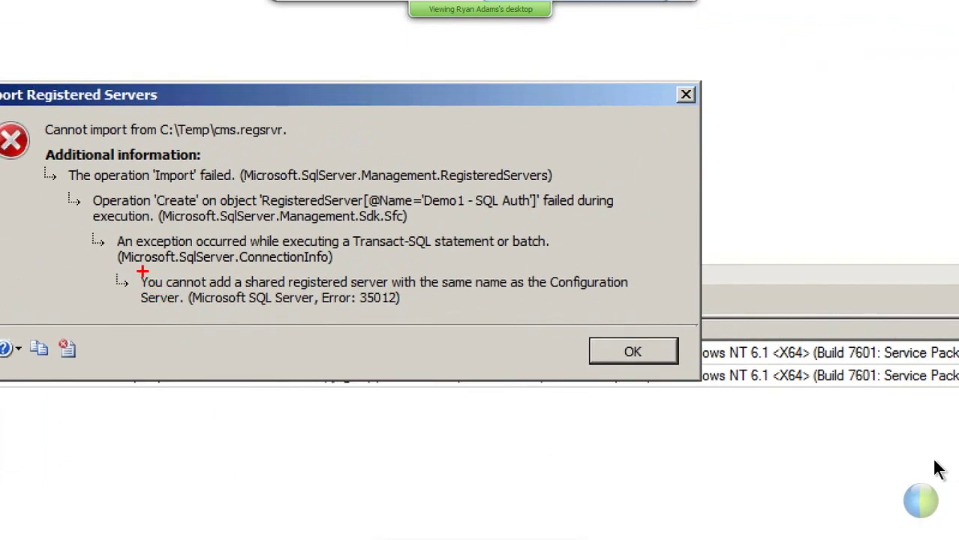
{"action": "mouse_move", "coordinate": [140, 271]}
{"action": "left_mouse_down"}
{"action": "mouse_move", "coordinate": [150, 313]}
{"action": "mouse_move", "coordinate": [384, 300]}
{"action": "mouse_move", "coordinate": [658, 309]}
{"action": "left_mouse_up"}
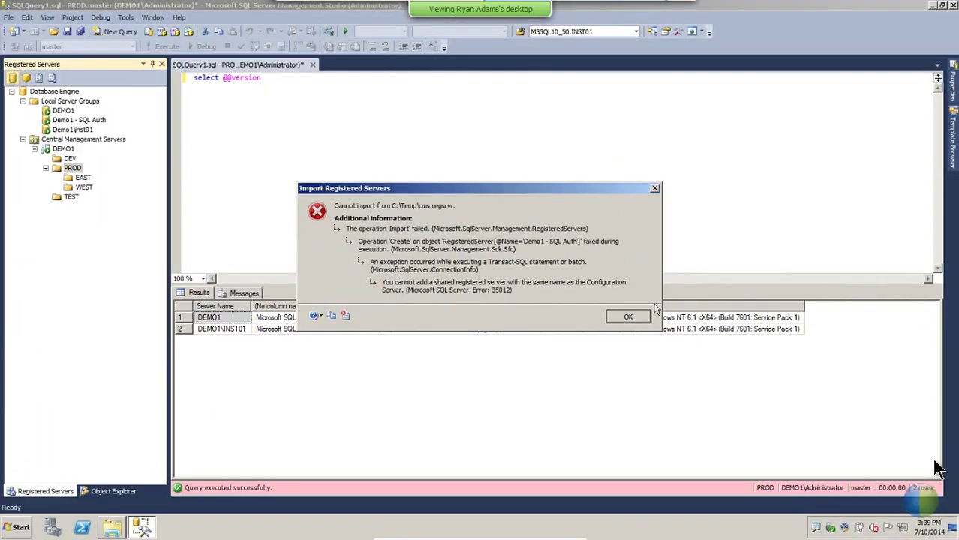
{"action": "left_click", "coordinate": [654, 360]}
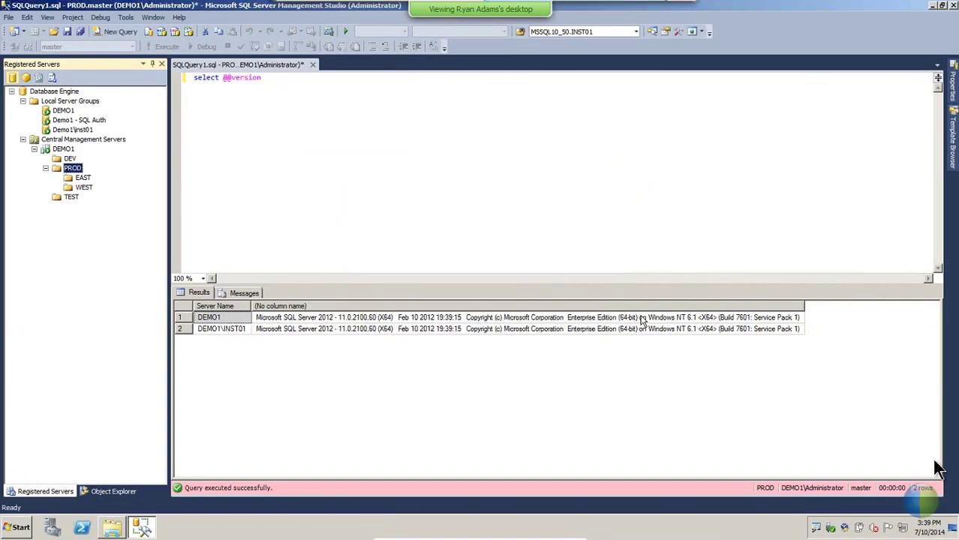
{"action": "left_click", "coordinate": [66, 111]}
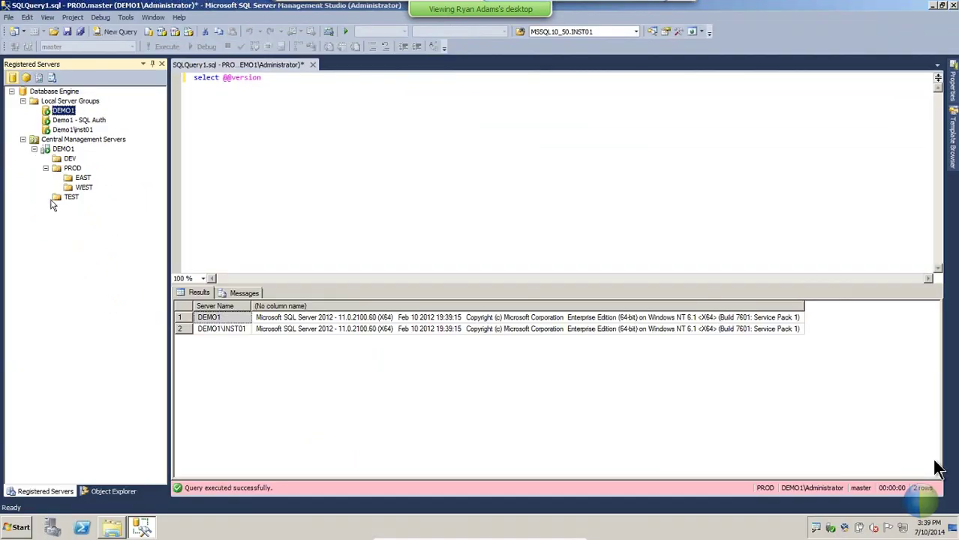
{"action": "left_click", "coordinate": [73, 168]}
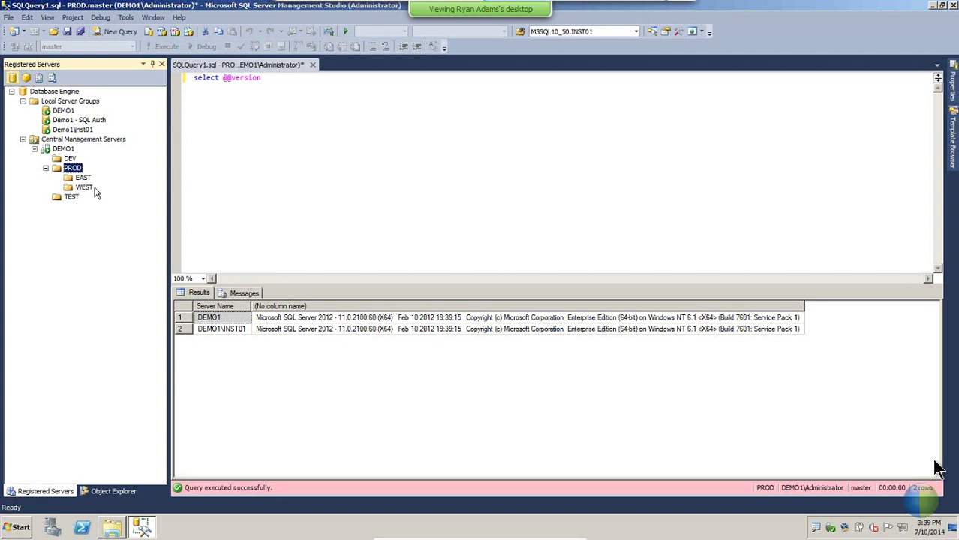
{"action": "left_click", "coordinate": [63, 113]}
{"action": "left_click", "coordinate": [66, 120]}
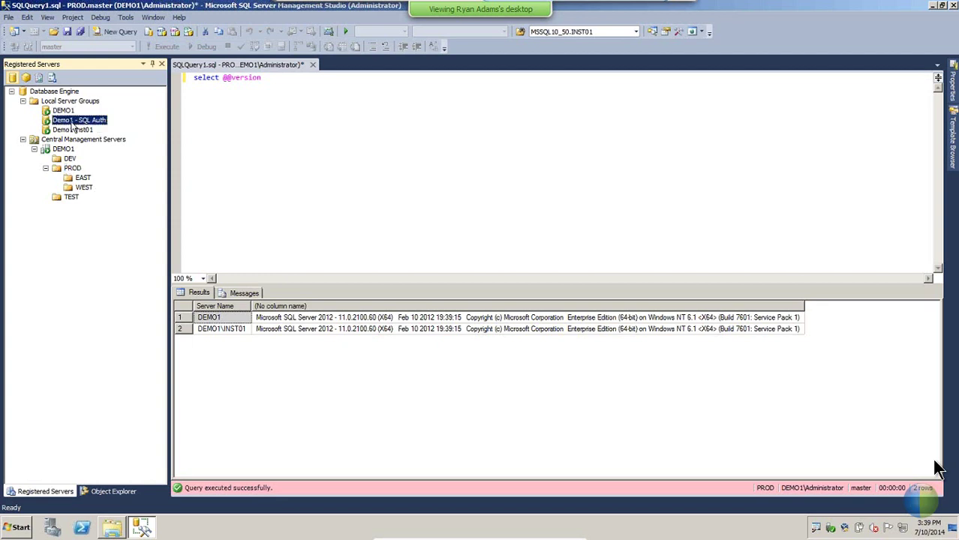
{"action": "left_click", "coordinate": [73, 130]}
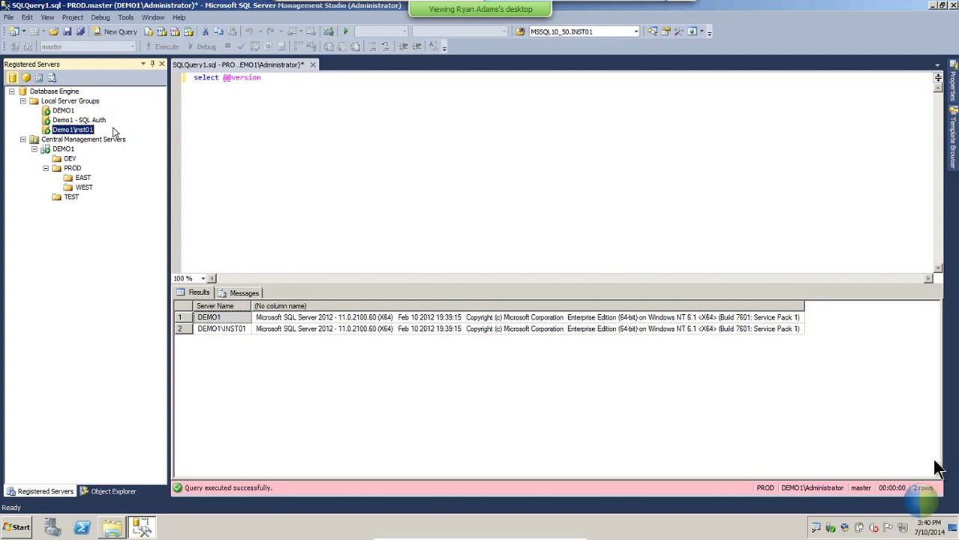
{"action": "left_click", "coordinate": [73, 170]}
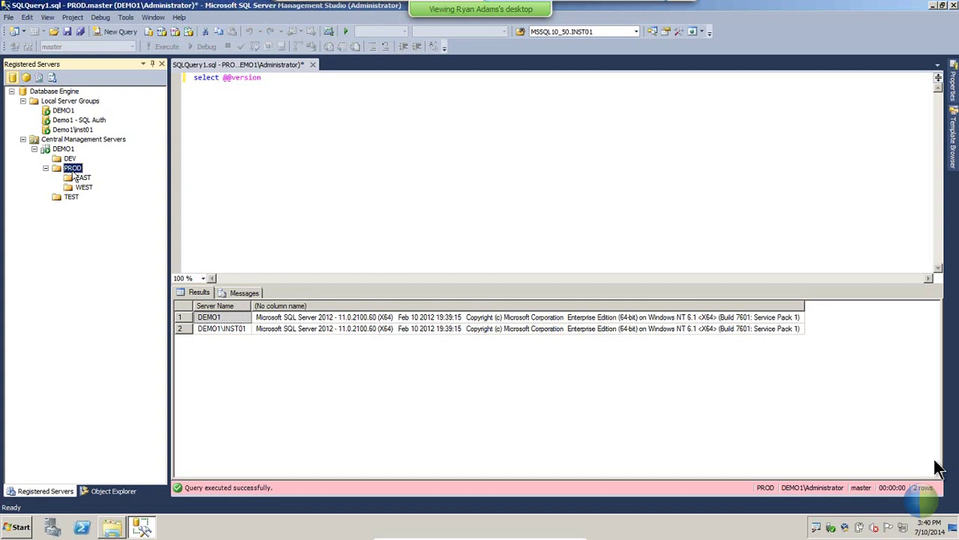
{"action": "left_click", "coordinate": [64, 112]}
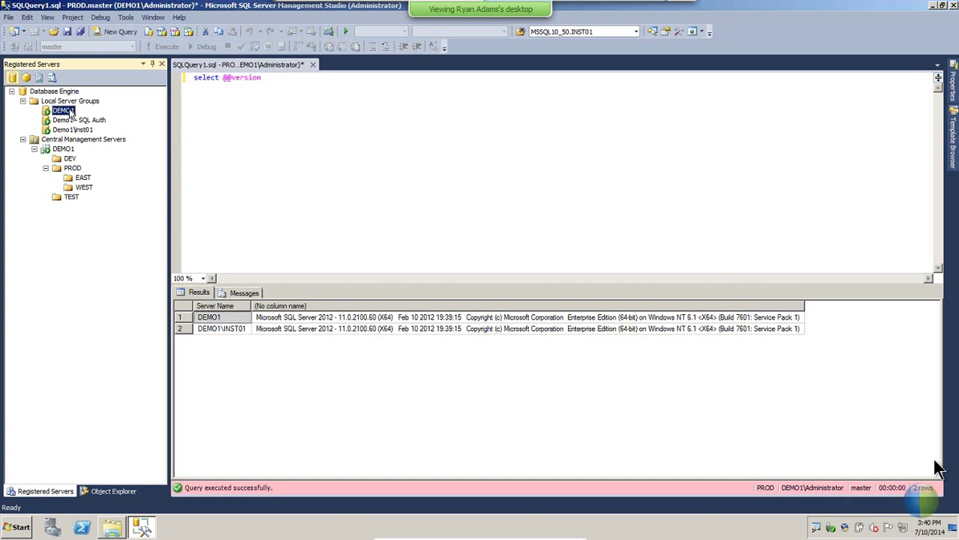
{"action": "right_click", "coordinate": [76, 170]}
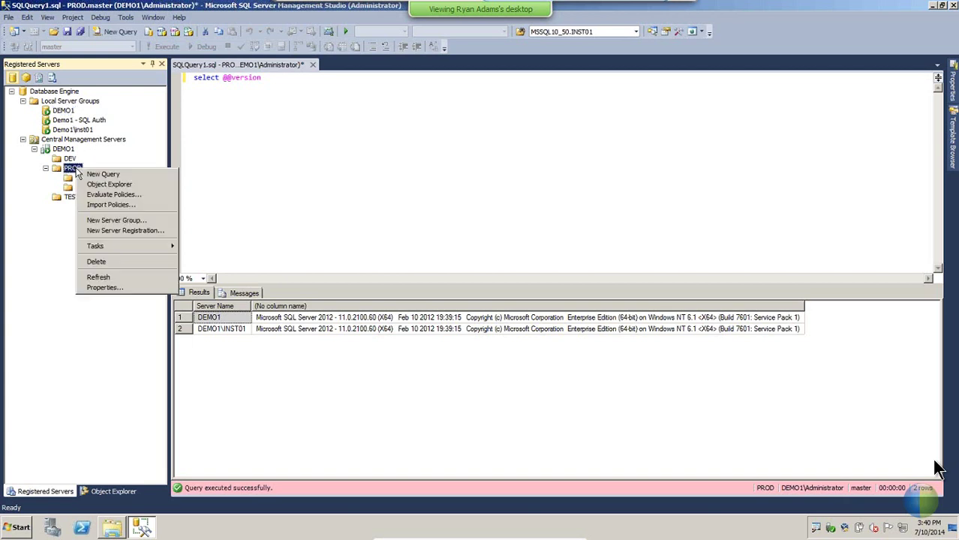
{"action": "left_click", "coordinate": [93, 204]}
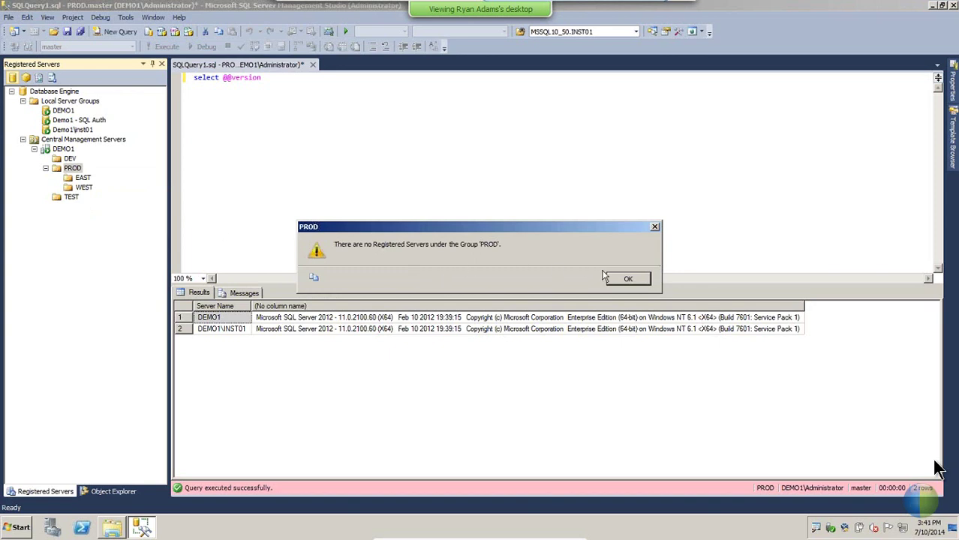
{"action": "left_click", "coordinate": [628, 278]}
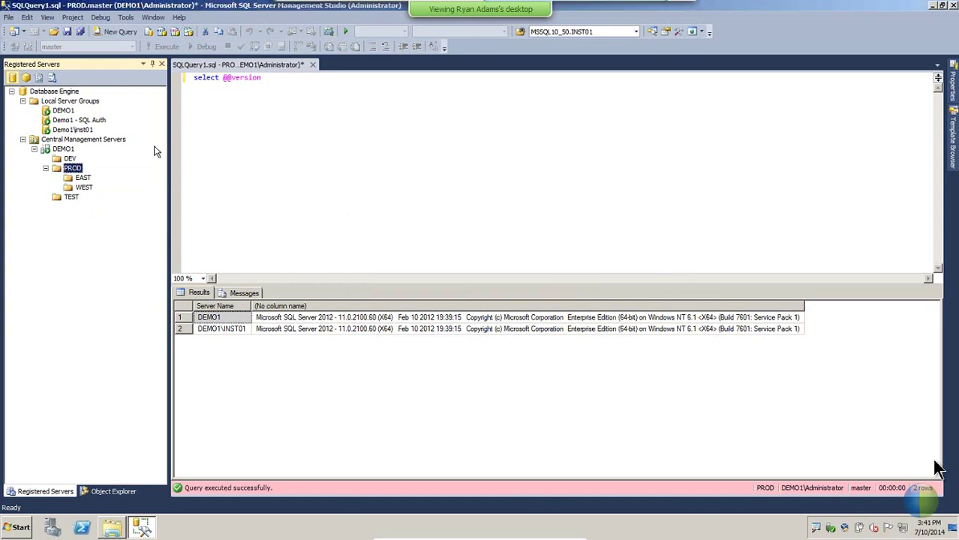
Step: Retry importing the registration file cms.regsrvr into the PROD server group
{"action": "right_click", "coordinate": [78, 170]}
{"action": "mouse_move", "coordinate": [140, 248]}
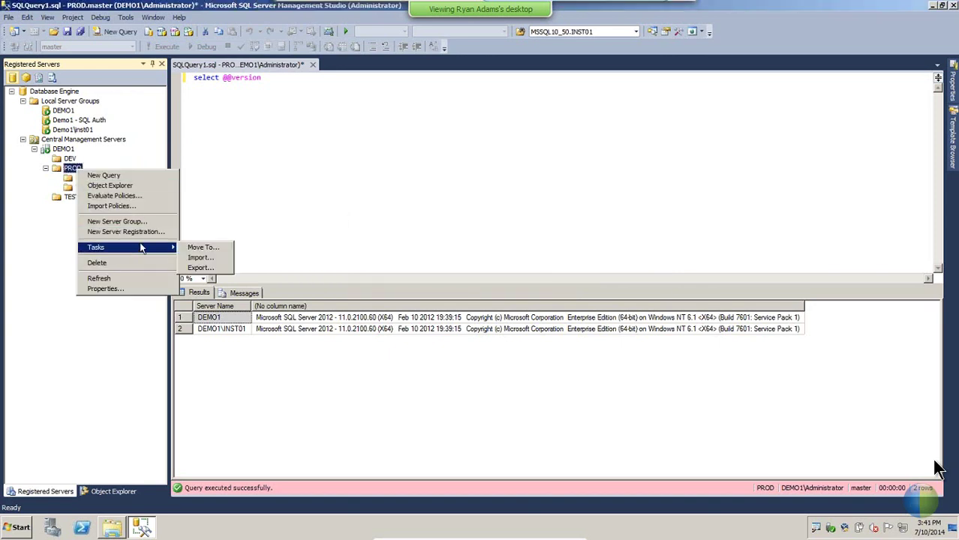
{"action": "left_click", "coordinate": [192, 260]}
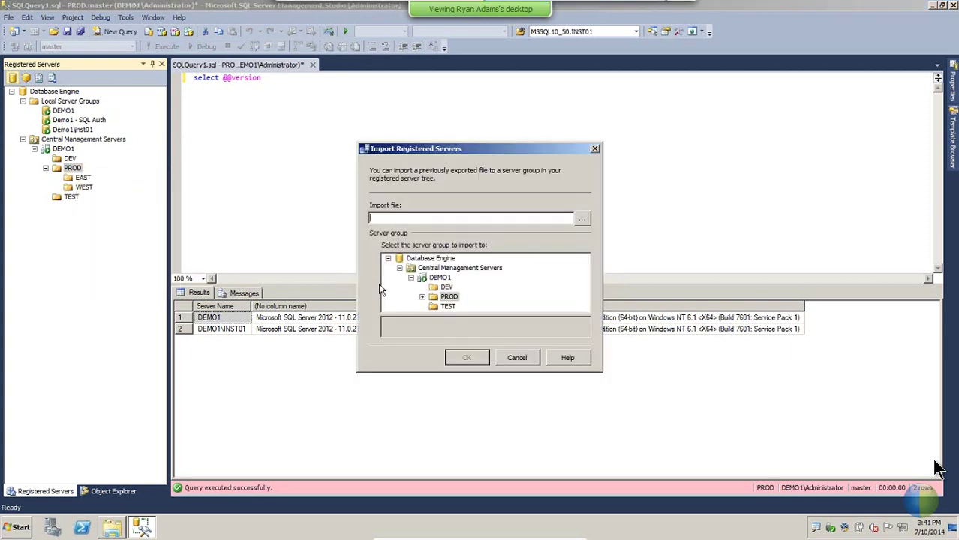
{"action": "left_click", "coordinate": [582, 220]}
{"action": "double_click", "coordinate": [502, 242]}
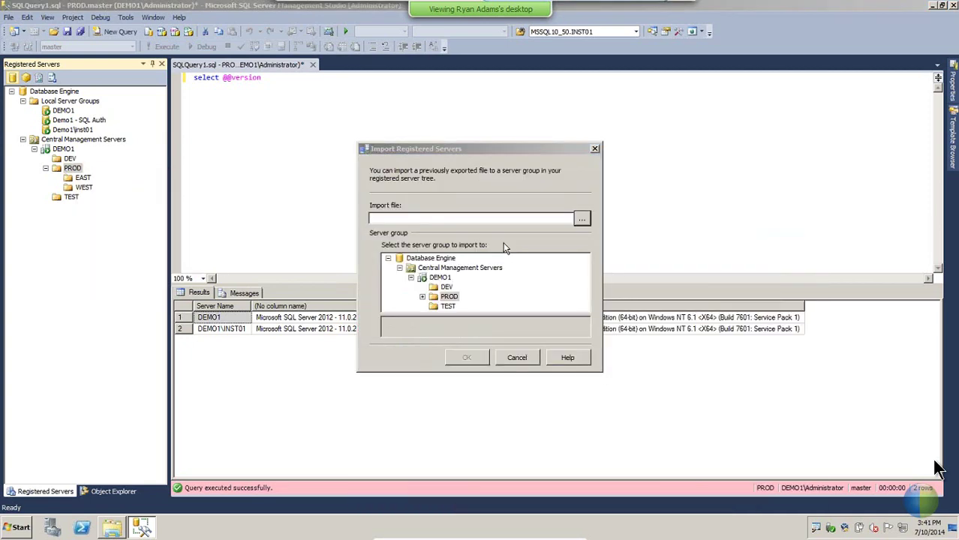
{"action": "left_click", "coordinate": [476, 362]}
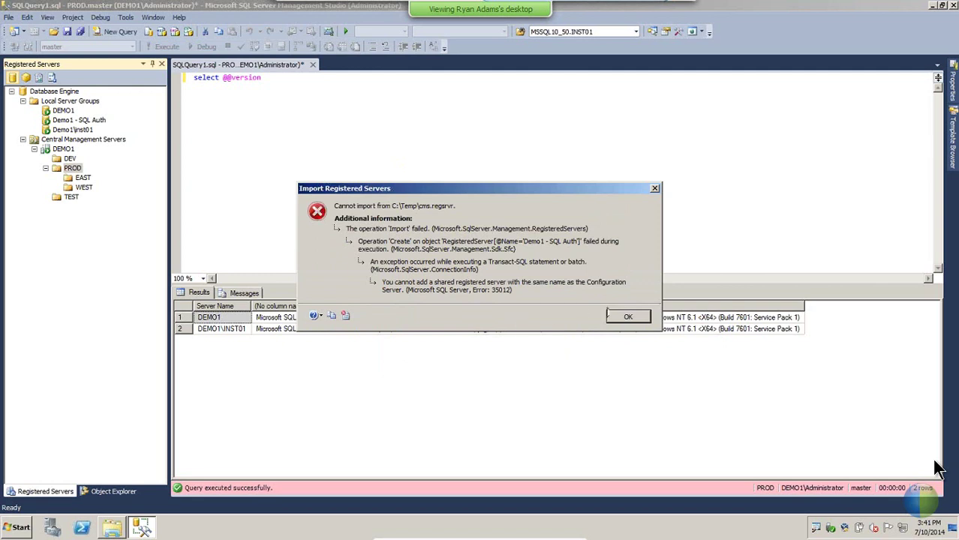
{"action": "left_click", "coordinate": [623, 317]}
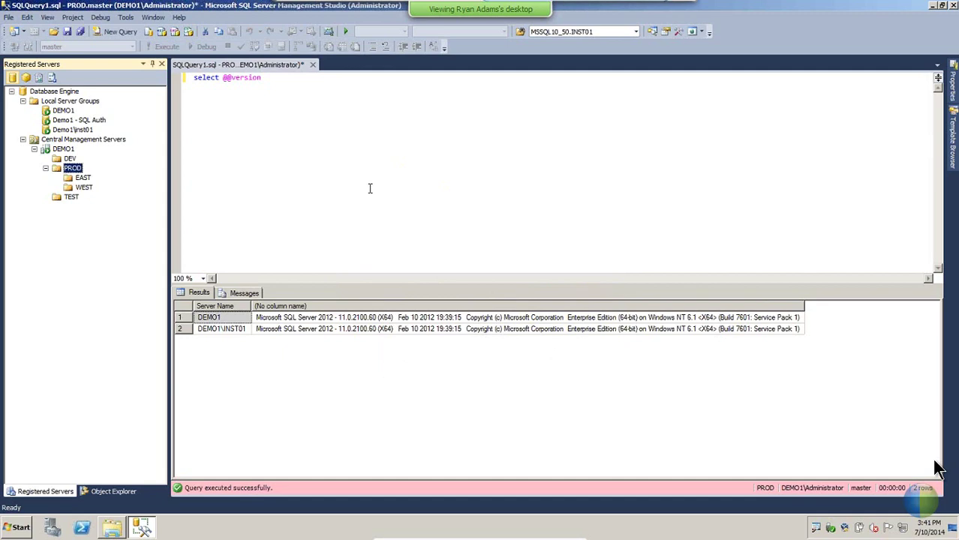
Step: Switch from the virtual machine to the PowerPoint presentation and start the slide show at slide 10, Policy Based Management
{"action": "key", "text": "ctrl+f"}
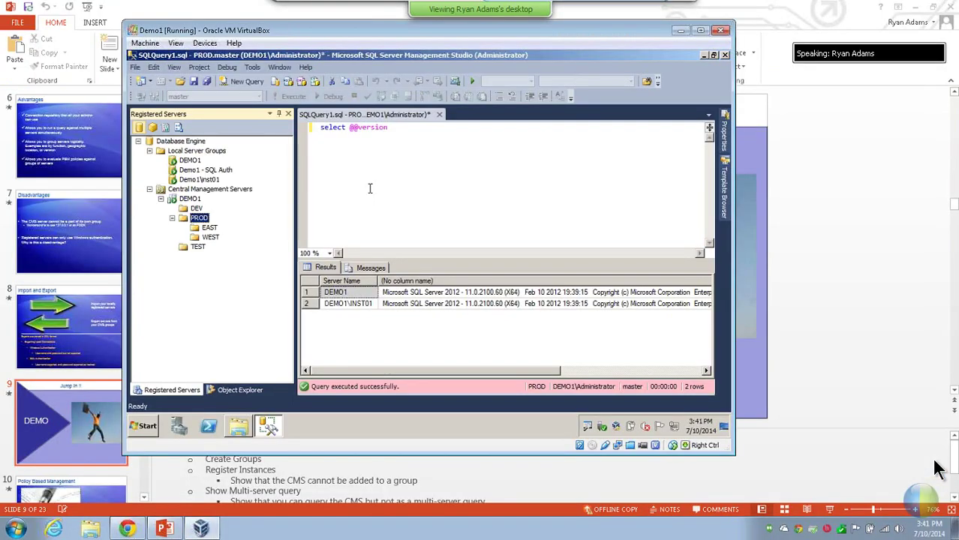
{"action": "left_click", "coordinate": [788, 35]}
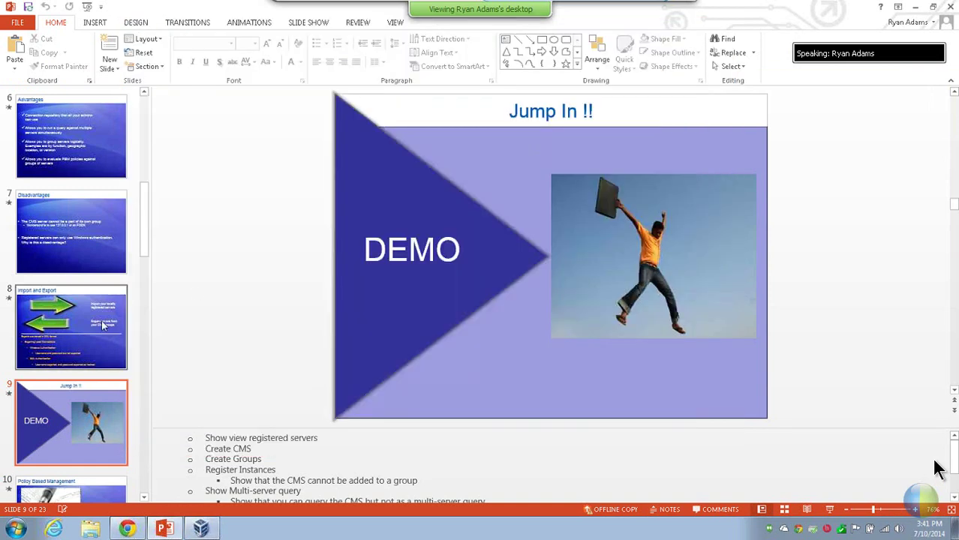
{"action": "left_click", "coordinate": [66, 447]}
{"action": "scroll", "coordinate": [67, 447], "scroll_direction": "down", "scroll_amount": 1}
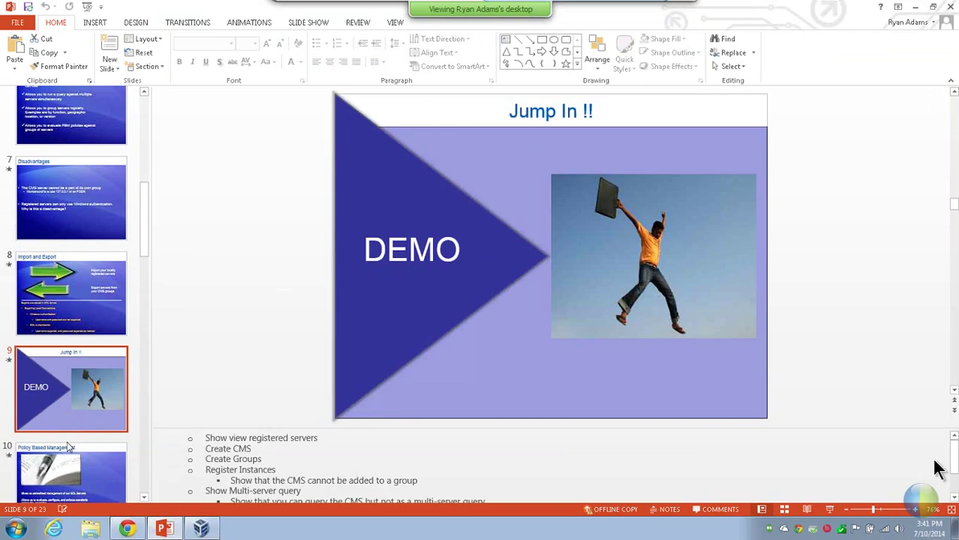
{"action": "left_click", "coordinate": [67, 446]}
{"action": "key", "text": "shift+F5"}
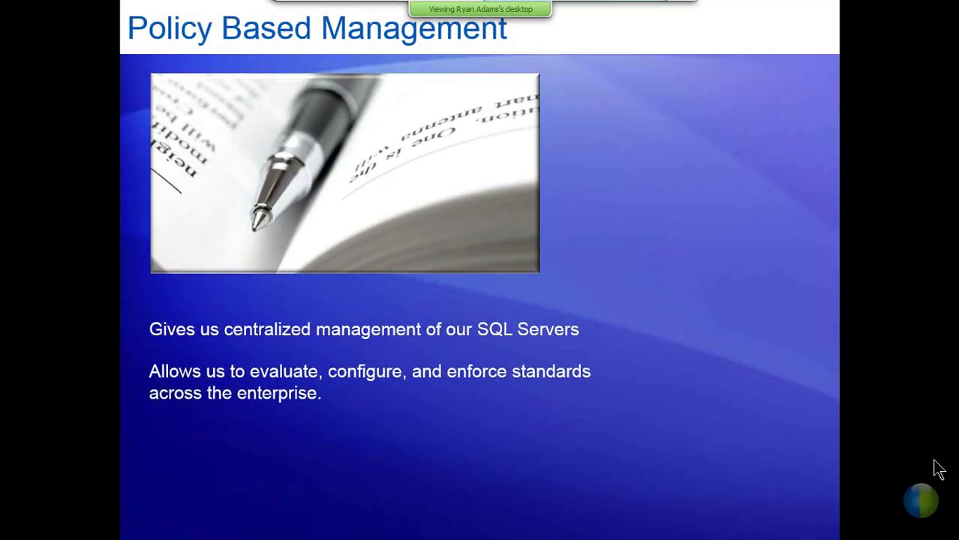
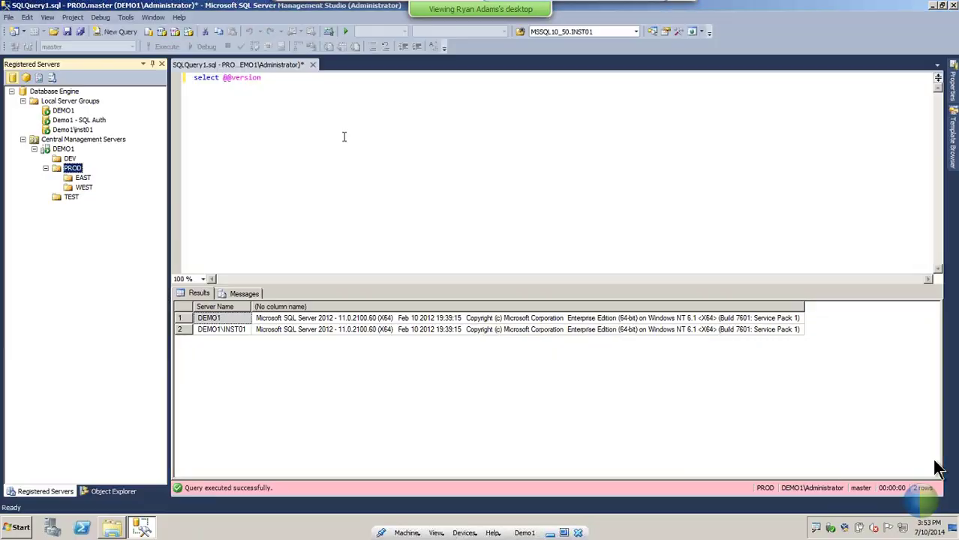
Step: Close SQLQuery1.sql without saving and expand Policy Management under the Management folder of the DEMO1 instance in Object Explorer
{"action": "left_click", "coordinate": [313, 65]}
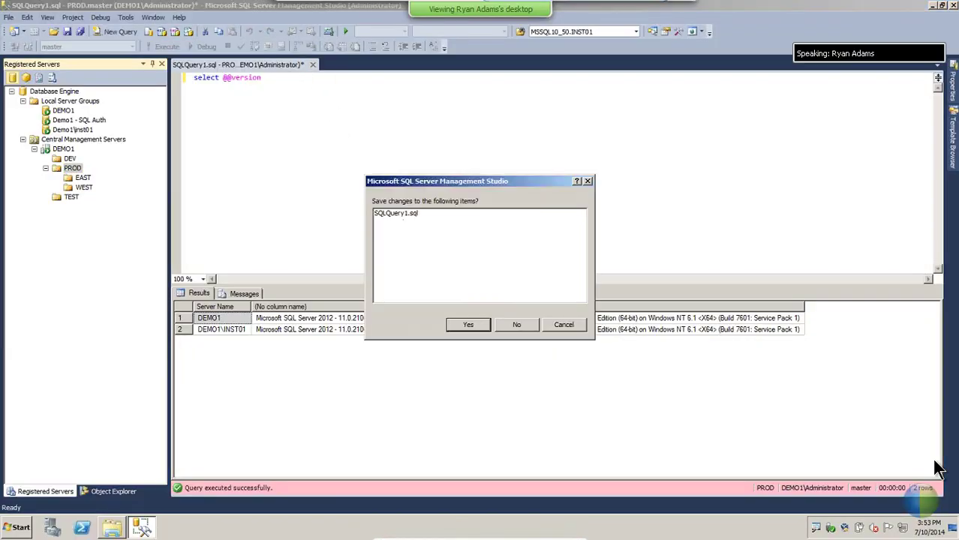
{"action": "left_click", "coordinate": [518, 323]}
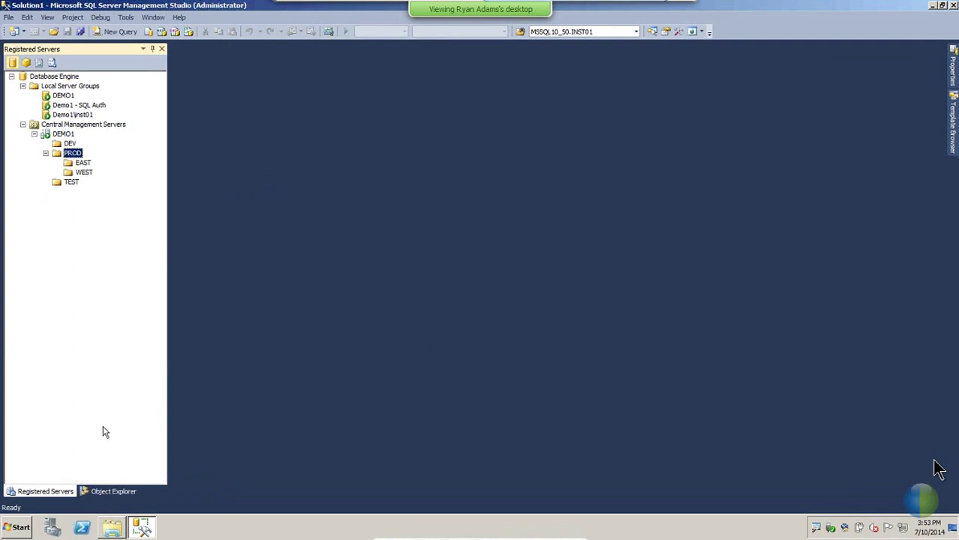
{"action": "left_click", "coordinate": [109, 492]}
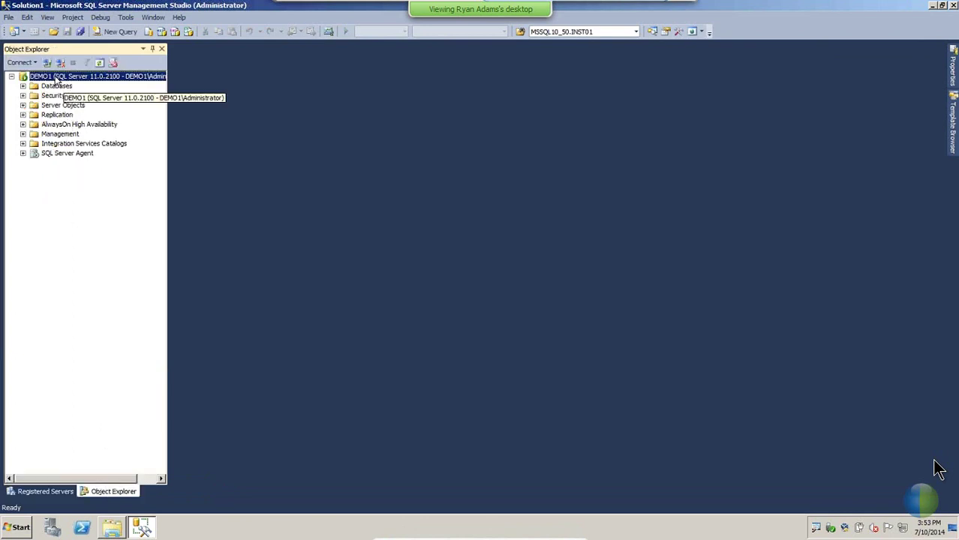
{"action": "left_click", "coordinate": [23, 135]}
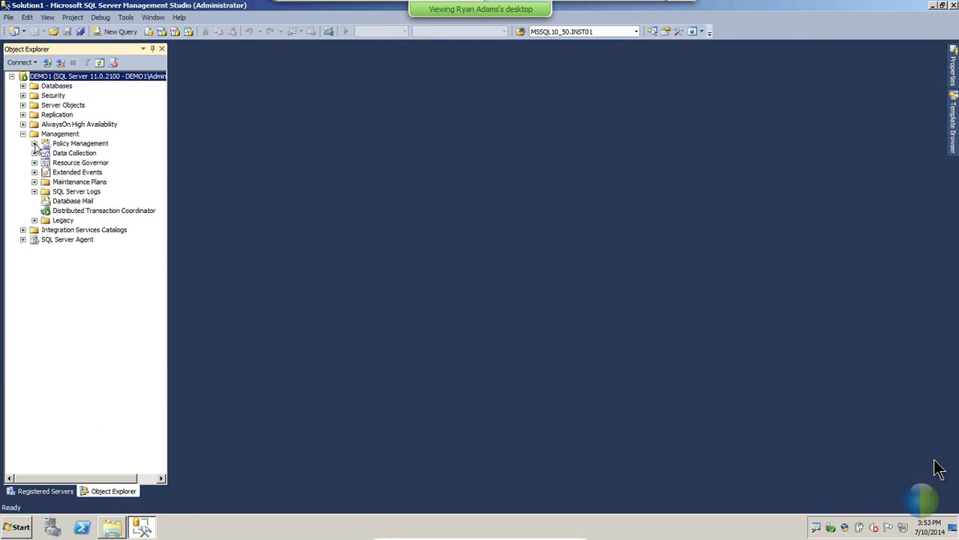
{"action": "left_click", "coordinate": [34, 143]}
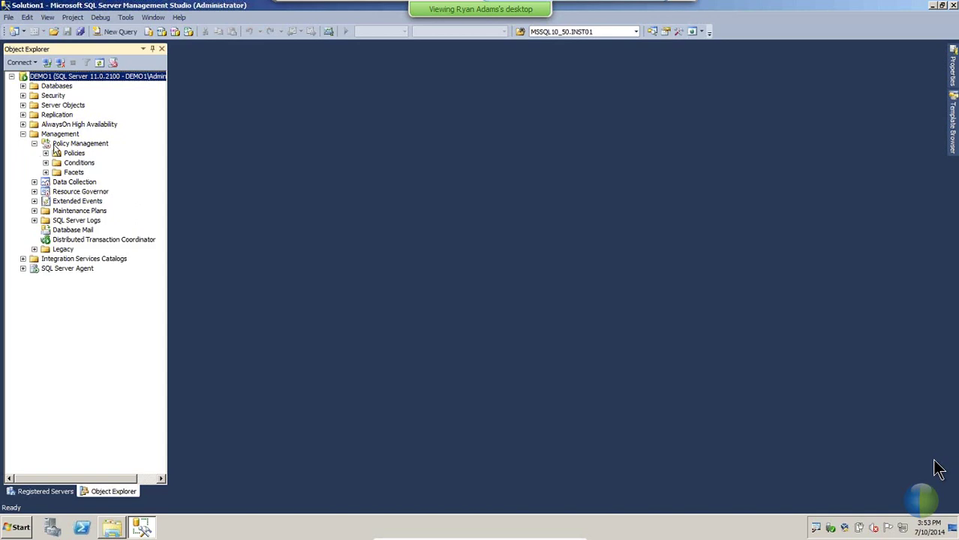
Step: Expand the Policies and Conditions folders under Policy Management
{"action": "left_click", "coordinate": [55, 145]}
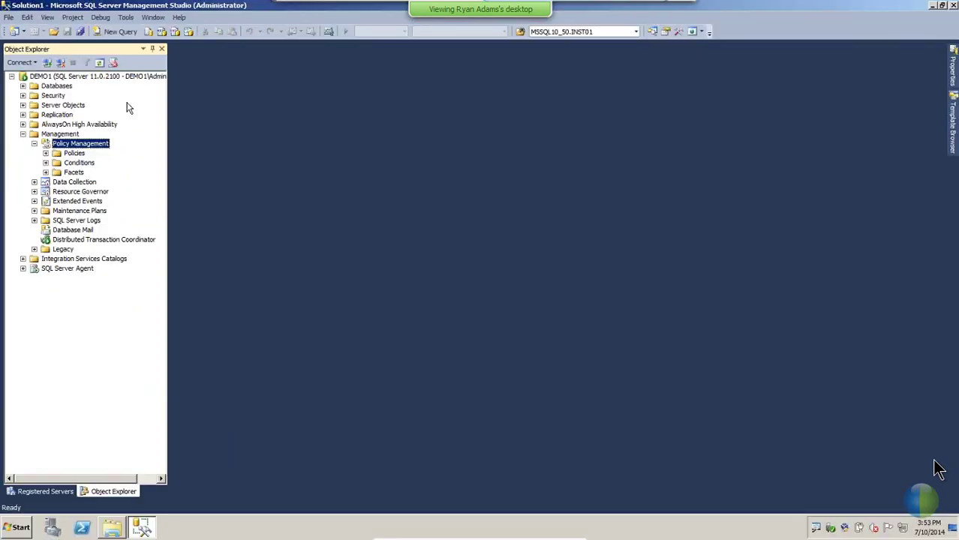
{"action": "right_click", "coordinate": [86, 145]}
{"action": "left_click", "coordinate": [105, 165]}
{"action": "left_click", "coordinate": [46, 153]}
{"action": "left_click", "coordinate": [46, 172]}
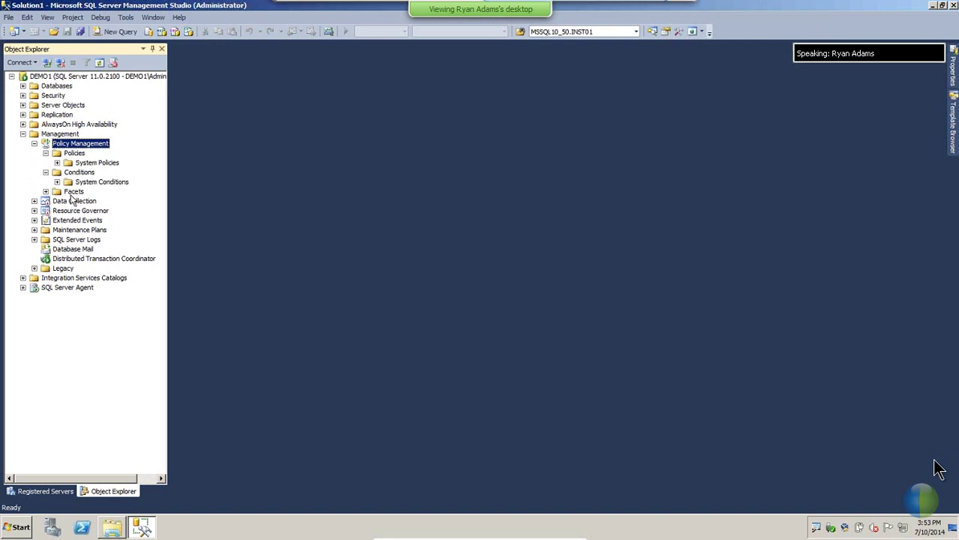
Step: Show the contents of the Facets folder under Policy Management in Object Explorer Details
{"action": "left_click", "coordinate": [74, 192]}
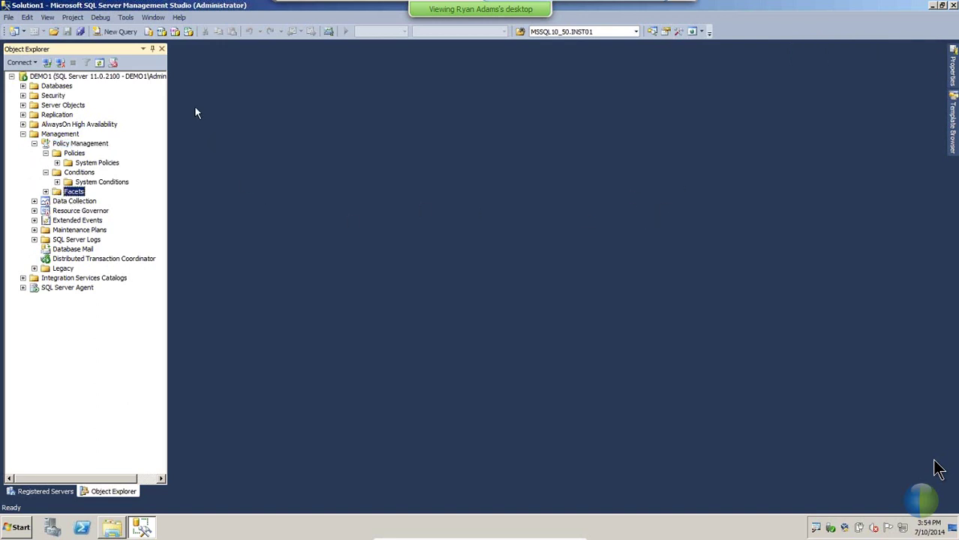
{"action": "left_click", "coordinate": [48, 17]}
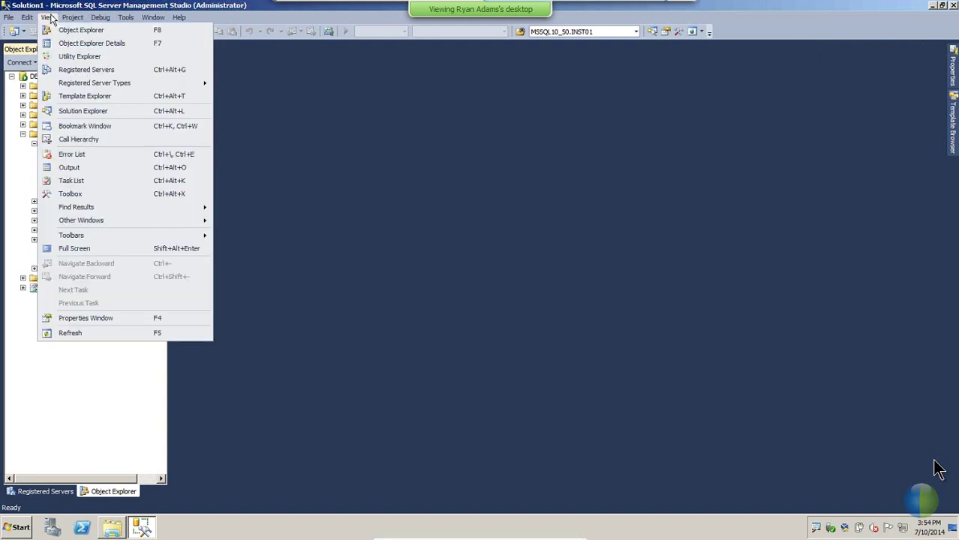
{"action": "left_click", "coordinate": [75, 44]}
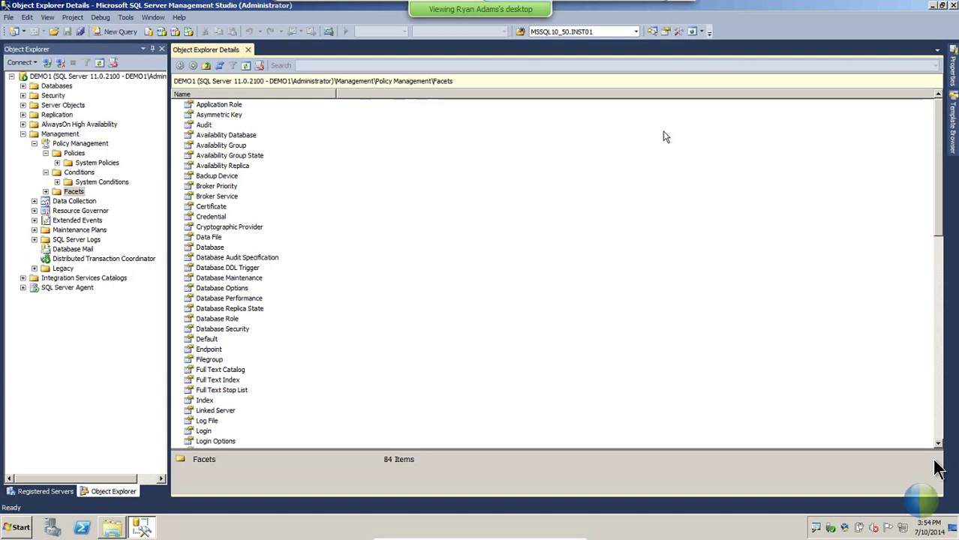
Step: Examine the properties of the Database facet, including MirroringTimeout, Owner, RecoveryModel, SpaceAvailable and UserAccess, and close its properties window
{"action": "left_click", "coordinate": [238, 166]}
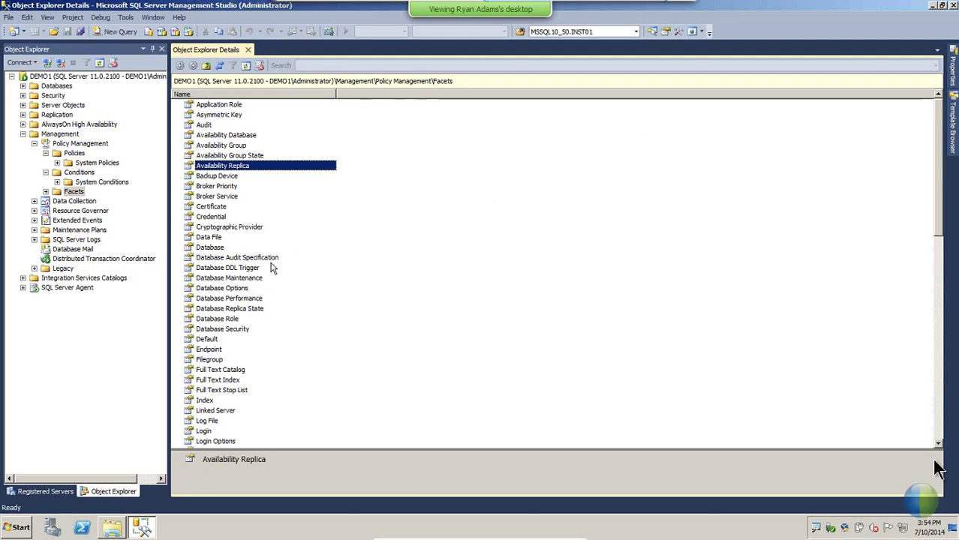
{"action": "left_click", "coordinate": [217, 249]}
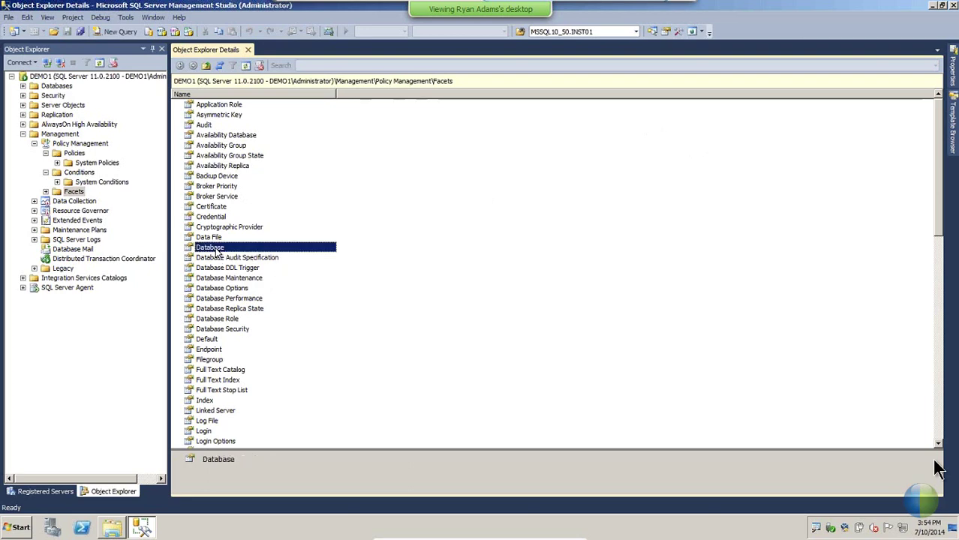
{"action": "double_click", "coordinate": [215, 252]}
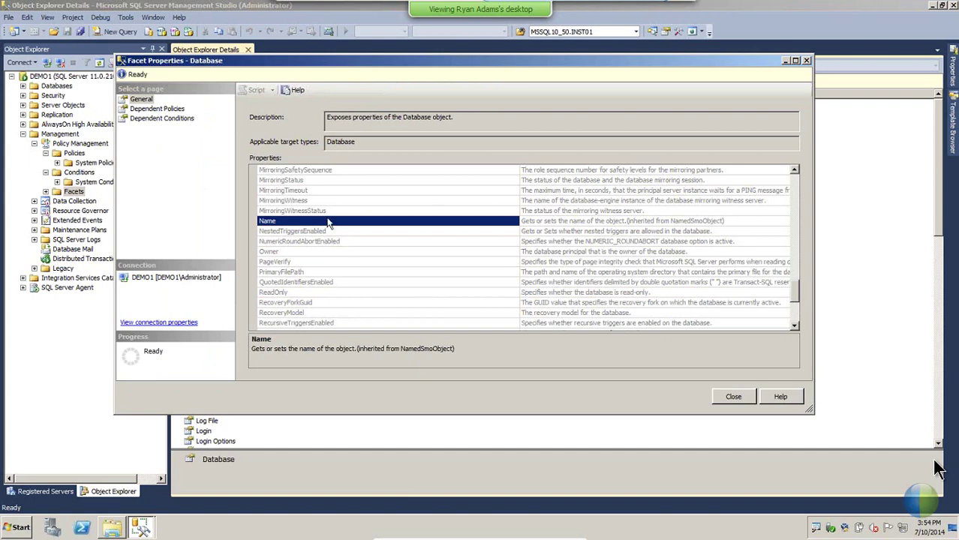
{"action": "left_click", "coordinate": [312, 192]}
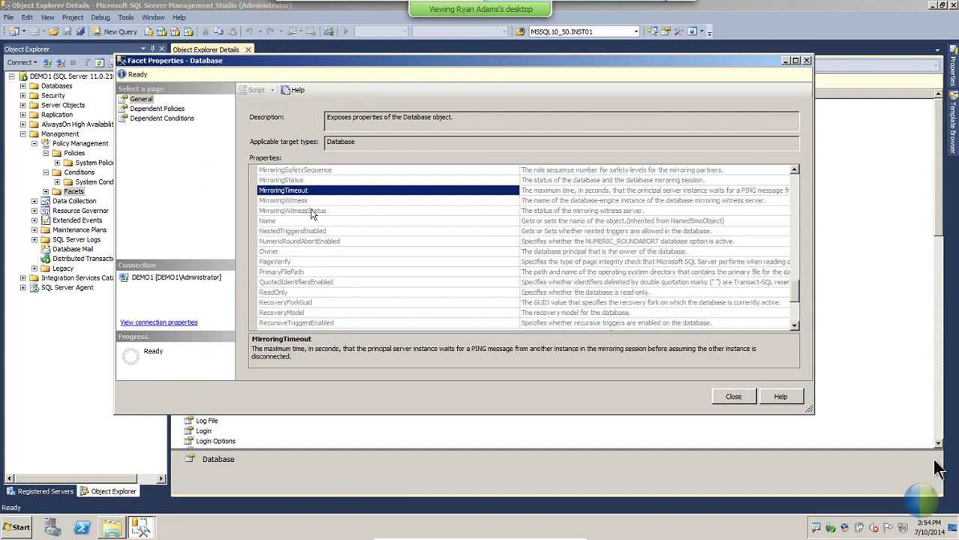
{"action": "left_click", "coordinate": [313, 254]}
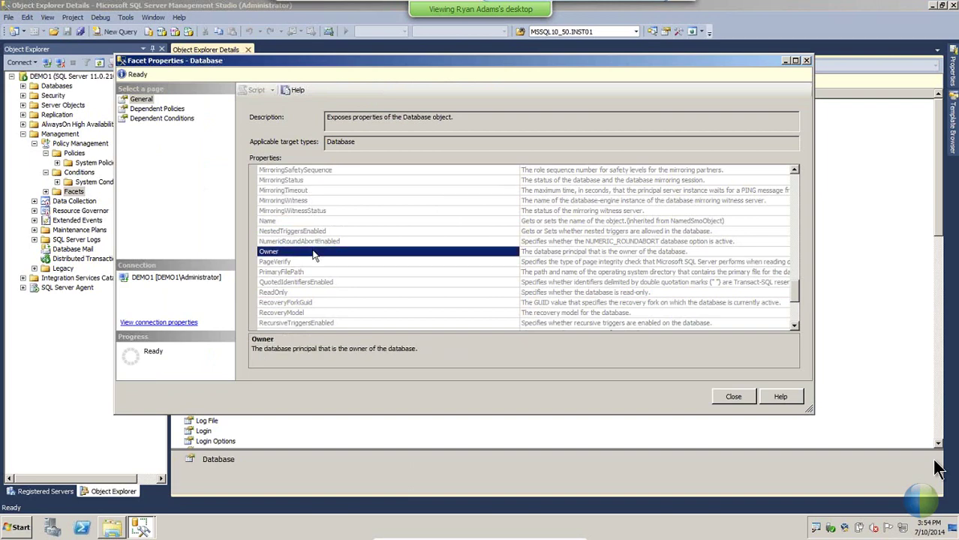
{"action": "scroll", "coordinate": [321, 255], "scroll_direction": "down", "scroll_amount": 2}
{"action": "left_click", "coordinate": [322, 241]}
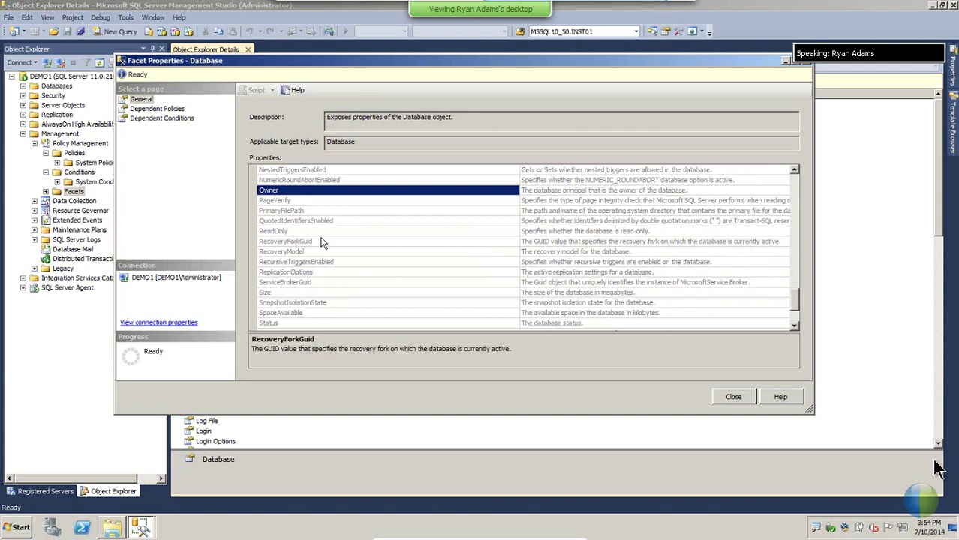
{"action": "left_click", "coordinate": [327, 252]}
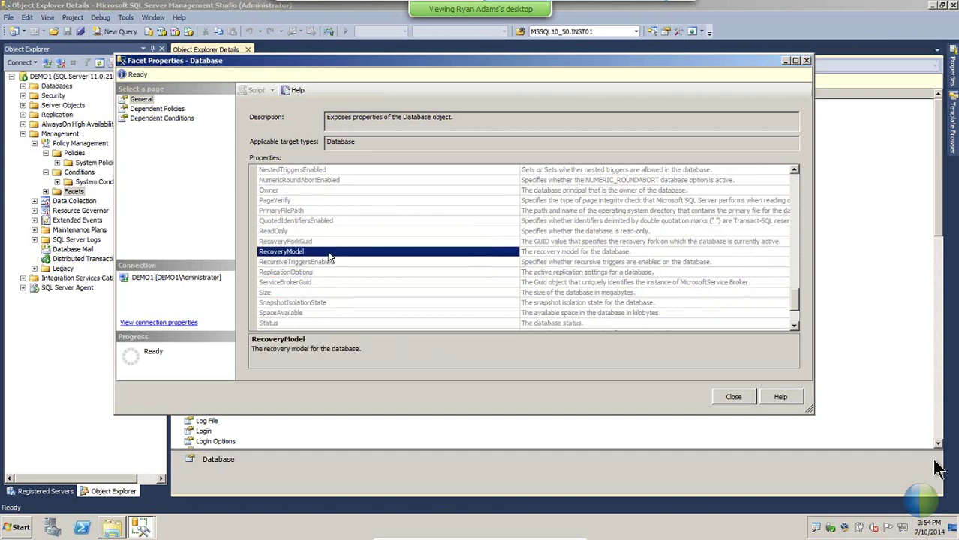
{"action": "scroll", "coordinate": [328, 256], "scroll_direction": "down", "scroll_amount": 1}
{"action": "scroll", "coordinate": [328, 257], "scroll_direction": "down", "scroll_amount": 1}
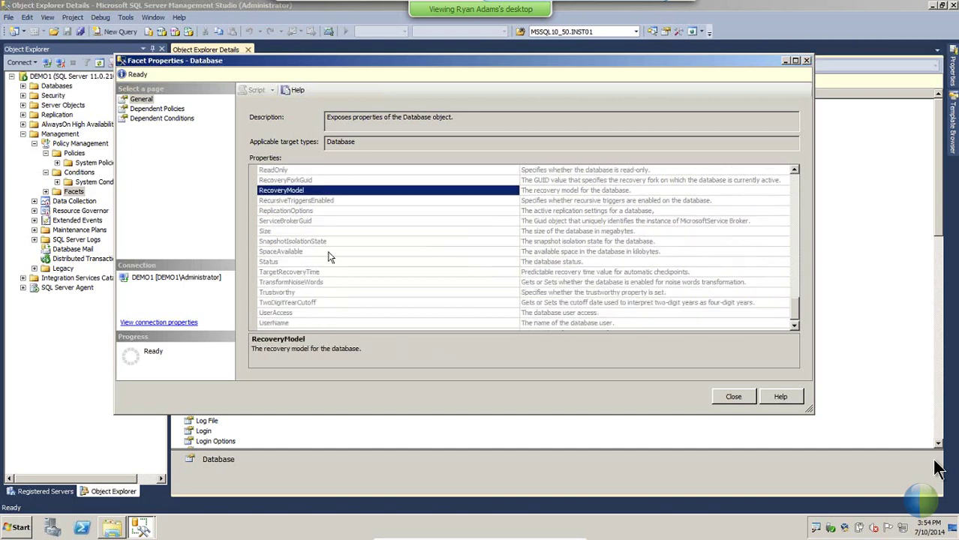
{"action": "left_click", "coordinate": [327, 253]}
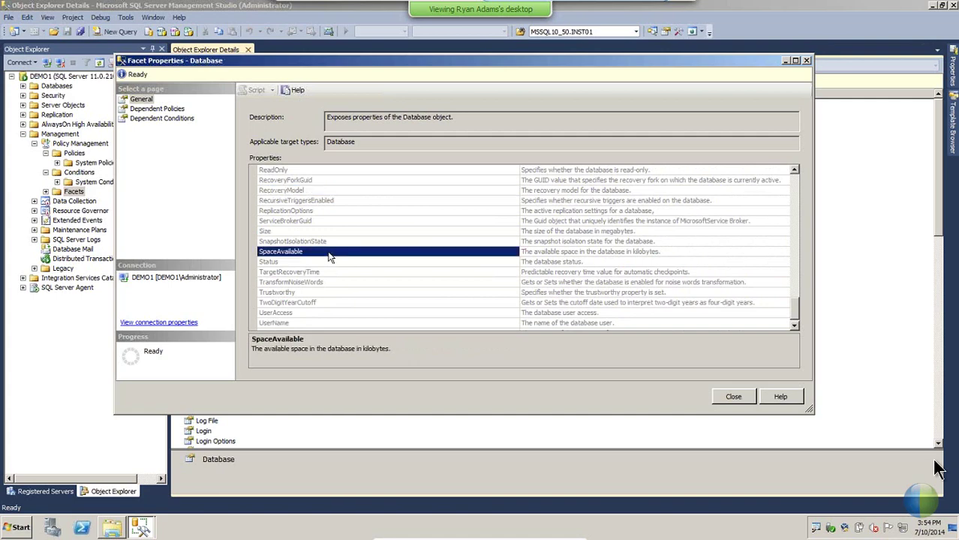
{"action": "scroll", "coordinate": [327, 256], "scroll_direction": "down", "scroll_amount": 1}
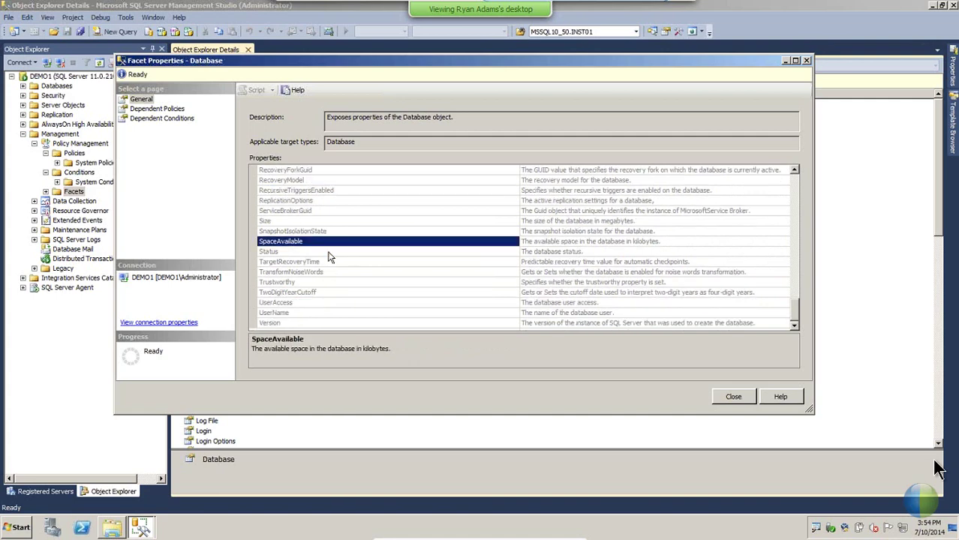
{"action": "left_click", "coordinate": [311, 303]}
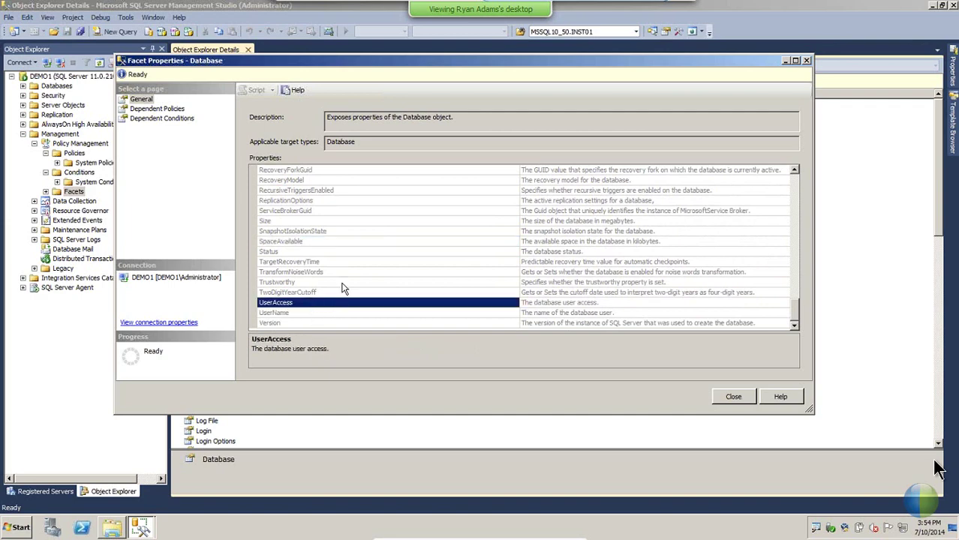
{"action": "scroll", "coordinate": [382, 299], "scroll_direction": "up", "scroll_amount": 6}
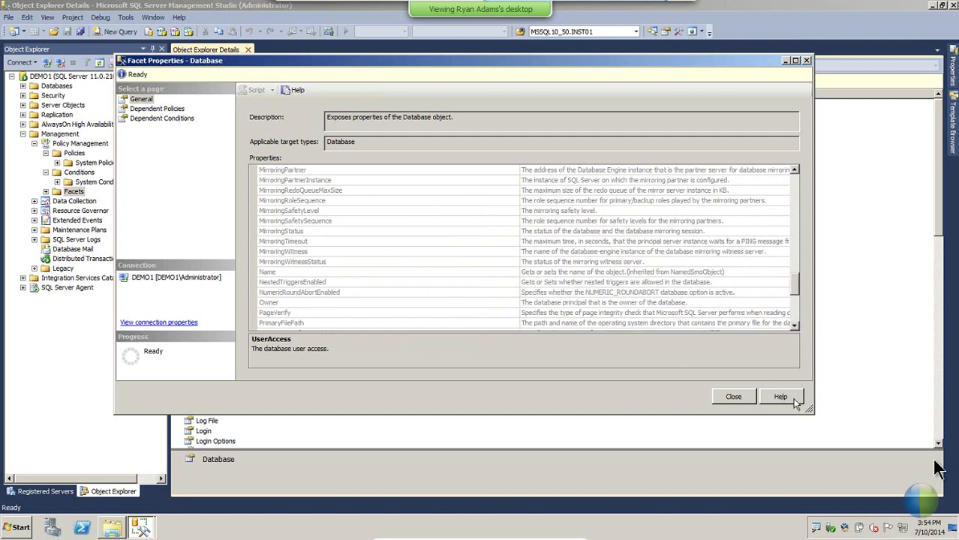
{"action": "left_click", "coordinate": [734, 397]}
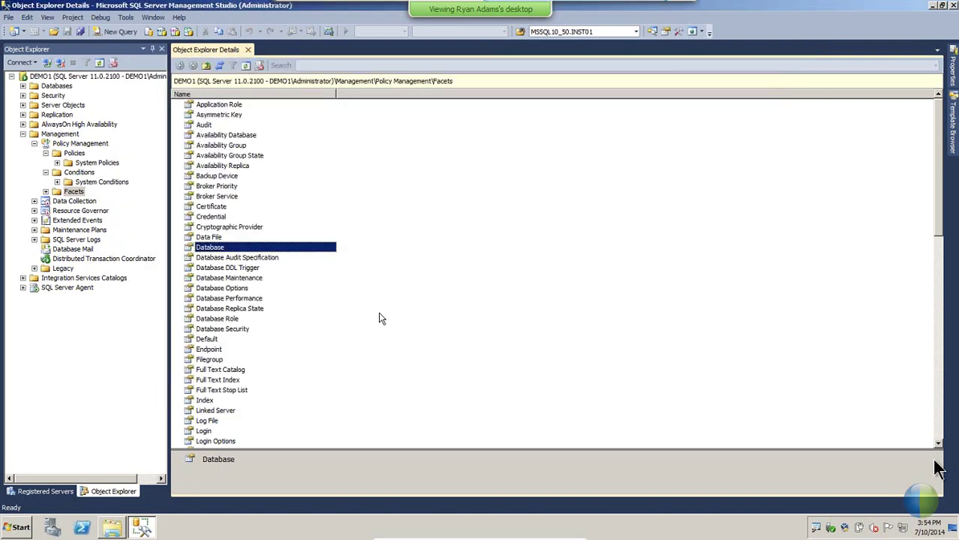
Step: Look through the remaining facets, such as Filegroup, Log File, Login and the Server facets, and close Object Explorer Details
{"action": "scroll", "coordinate": [279, 255], "scroll_direction": "down", "scroll_amount": 2}
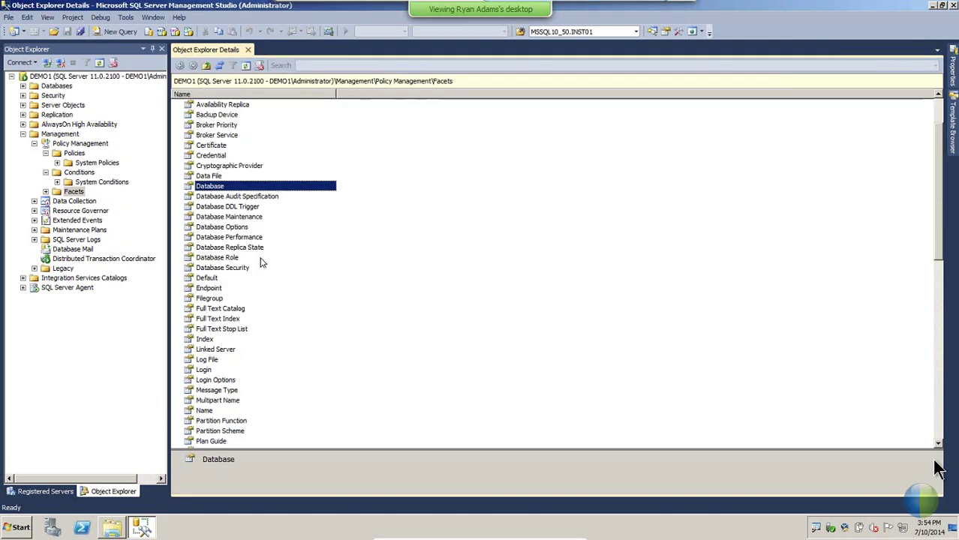
{"action": "left_click", "coordinate": [216, 301]}
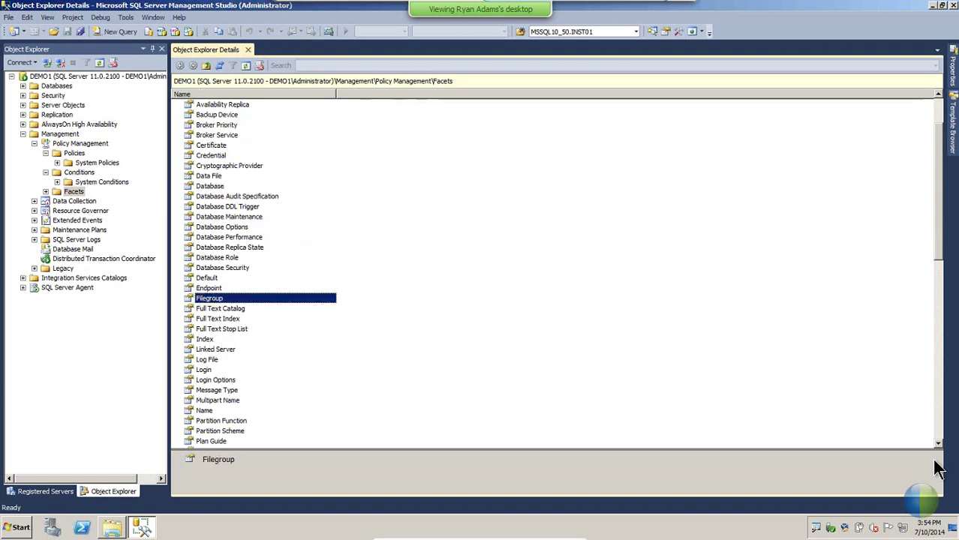
{"action": "left_click", "coordinate": [211, 343]}
{"action": "left_click", "coordinate": [210, 359]}
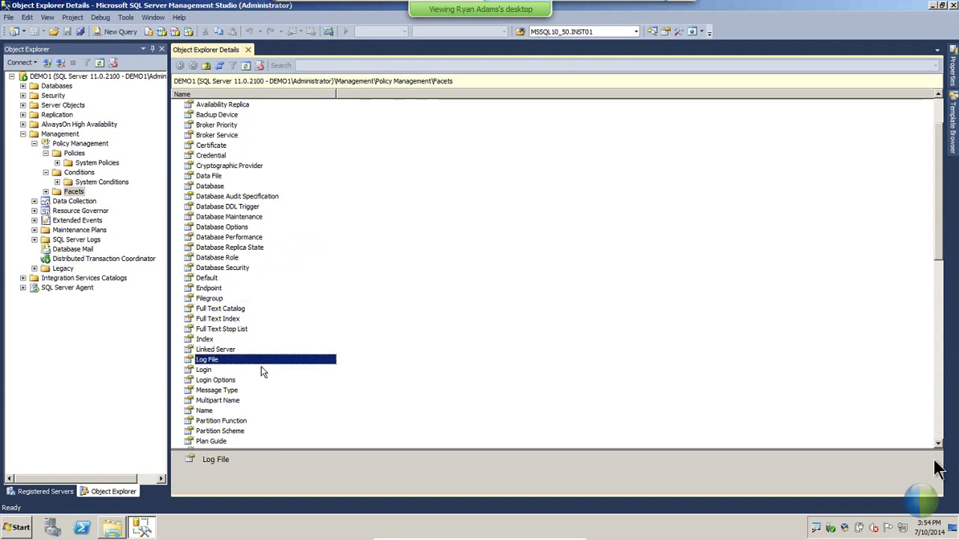
{"action": "scroll", "coordinate": [262, 371], "scroll_direction": "down", "scroll_amount": 1}
{"action": "scroll", "coordinate": [261, 365], "scroll_direction": "down", "scroll_amount": 2}
{"action": "left_click", "coordinate": [208, 278]}
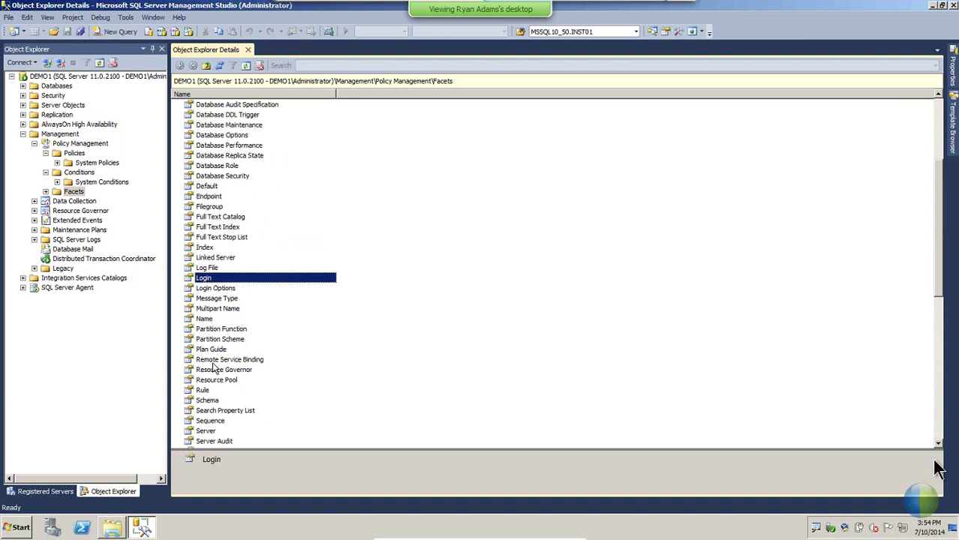
{"action": "scroll", "coordinate": [234, 343], "scroll_direction": "down", "scroll_amount": 7}
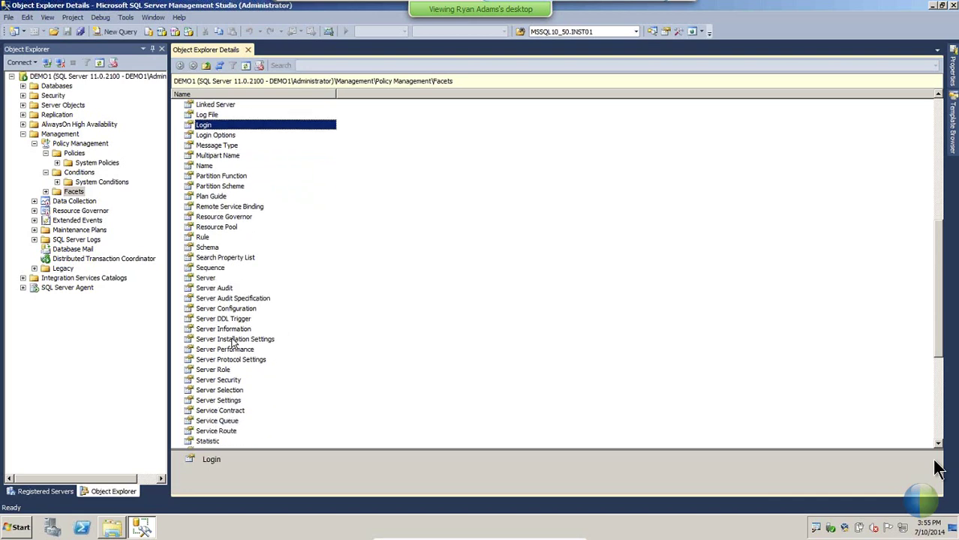
{"action": "scroll", "coordinate": [234, 343], "scroll_direction": "down", "scroll_amount": 4}
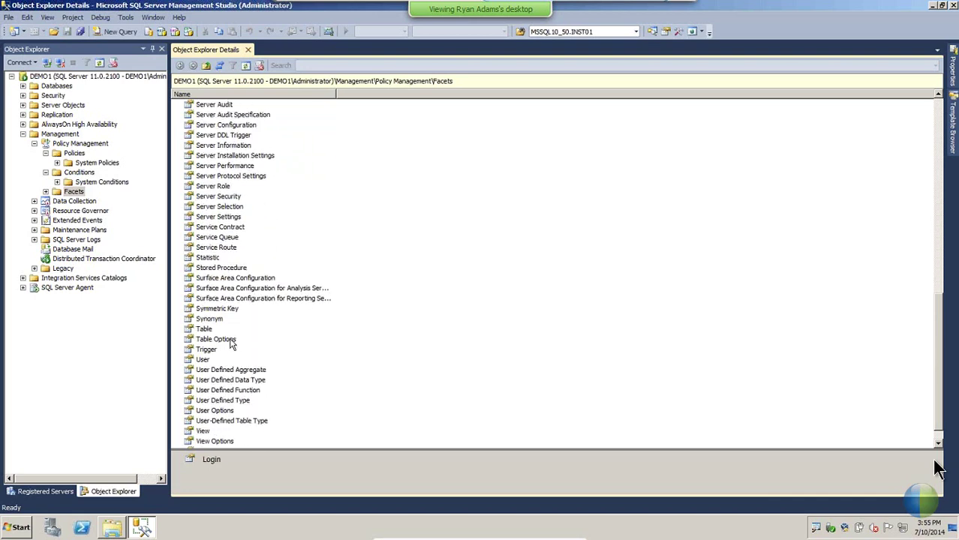
{"action": "scroll", "coordinate": [231, 343], "scroll_direction": "down", "scroll_amount": 1}
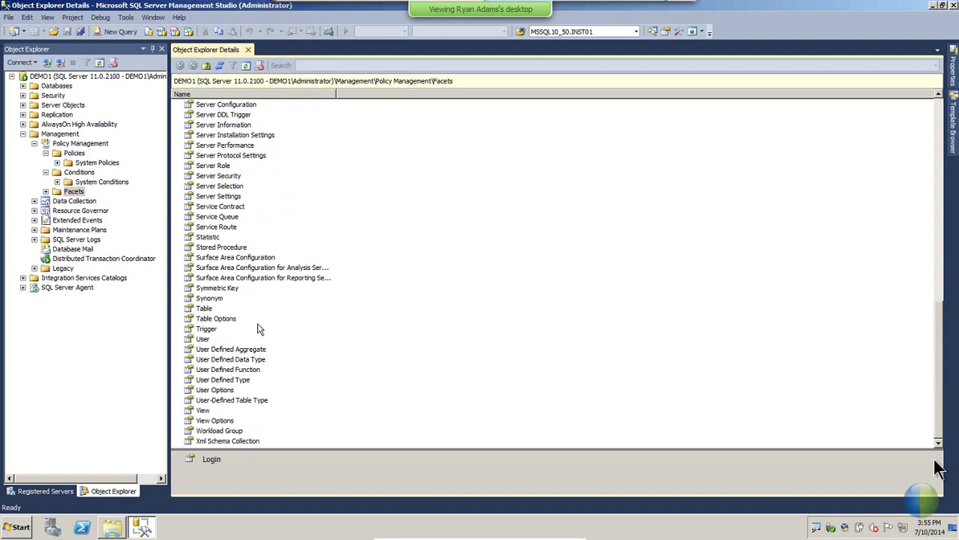
{"action": "left_click", "coordinate": [248, 51]}
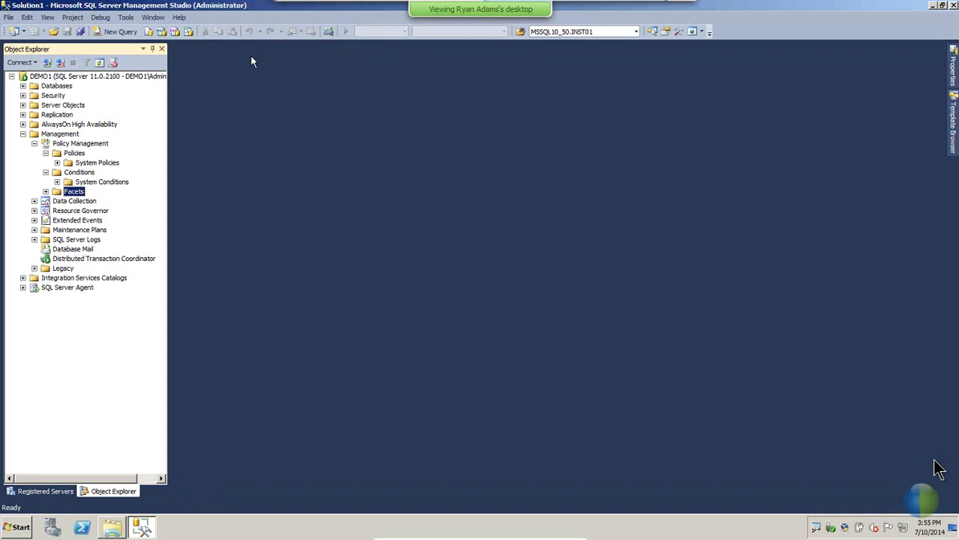
Step: Start a new policy in the Policies folder and name it Auto Create Stats
{"action": "right_click", "coordinate": [75, 154]}
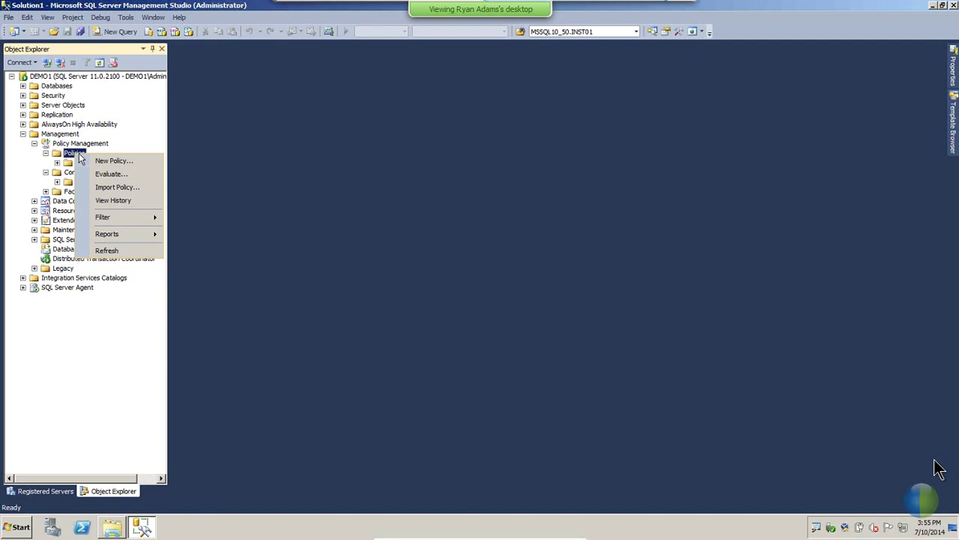
{"action": "left_click", "coordinate": [99, 162]}
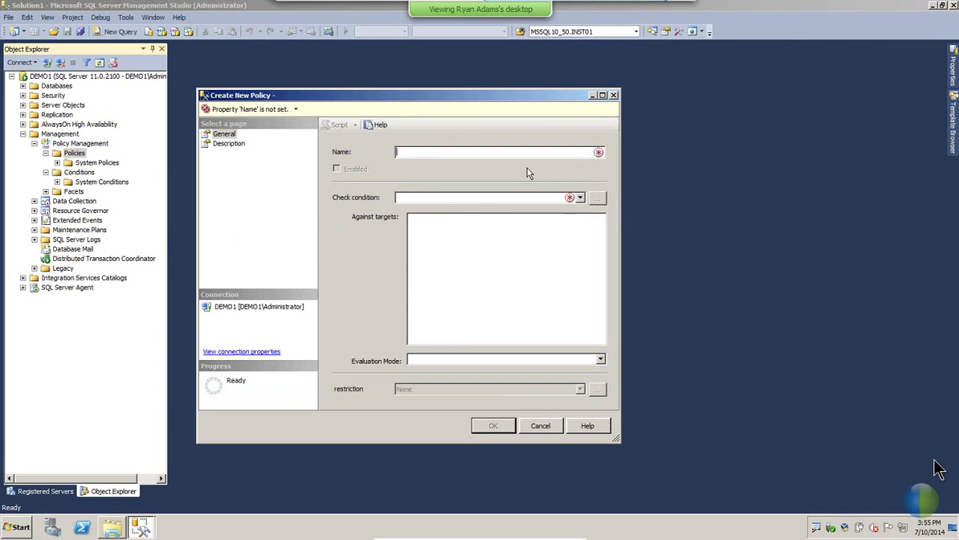
{"action": "type", "text": "Auto Create Sta"}
{"action": "key", "text": "BackSpace"}
{"action": "key", "text": "BackSpace"}
{"action": "type", "text": "ts"}
{"action": "key", "text": "BackSpace"}
{"action": "type", "text": "ats"}
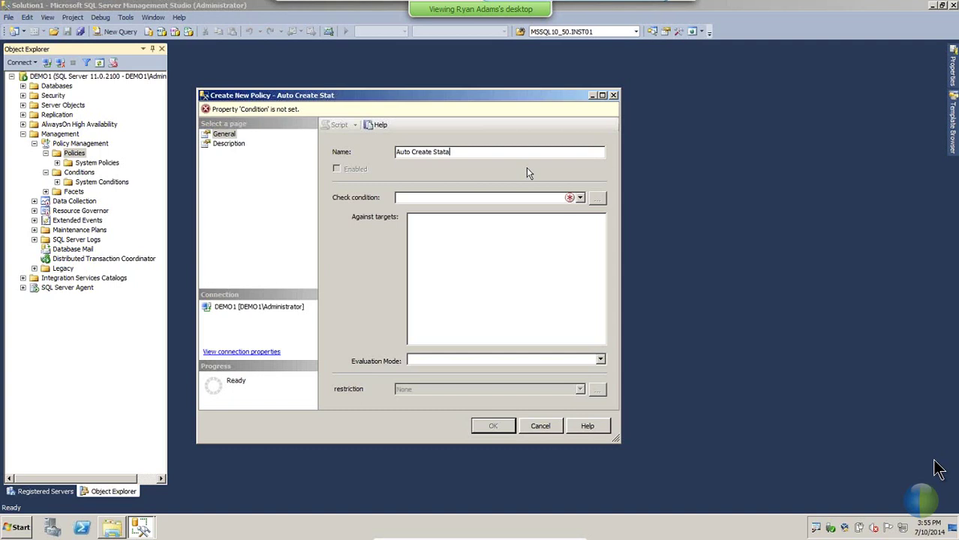
Step: Start a new check condition for the policy, named Auto Stats, using the Database facet
{"action": "left_click", "coordinate": [580, 198]}
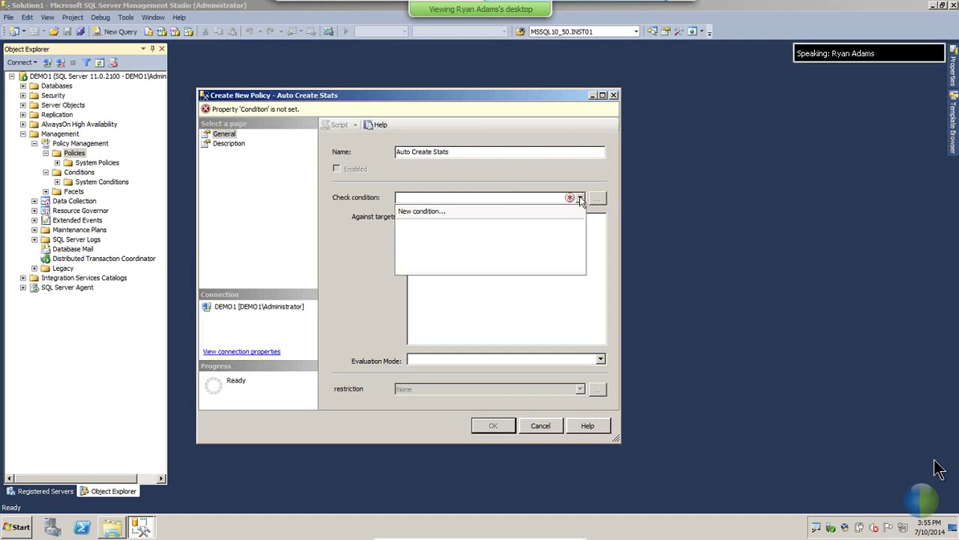
{"action": "left_click", "coordinate": [433, 215]}
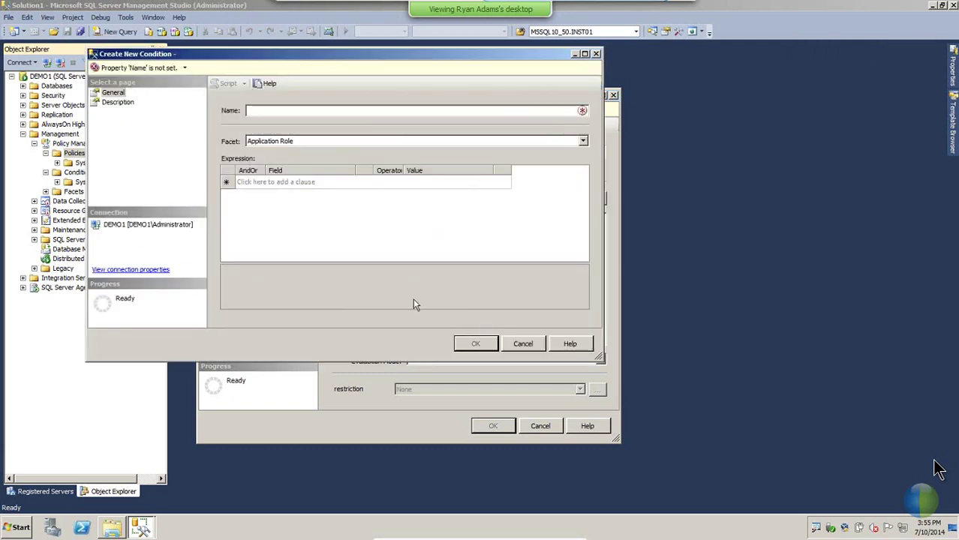
{"action": "type", "text": "Auto Stats"}
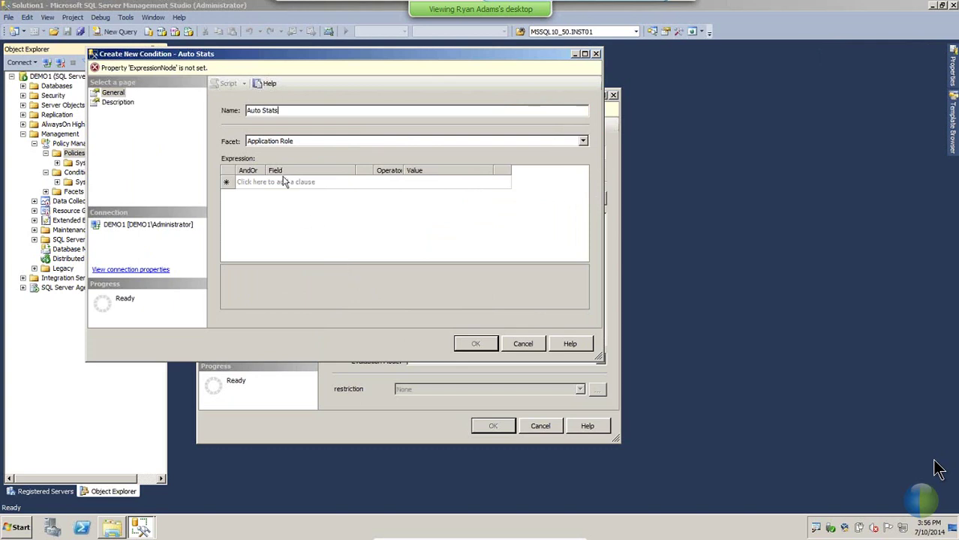
{"action": "left_click", "coordinate": [272, 143]}
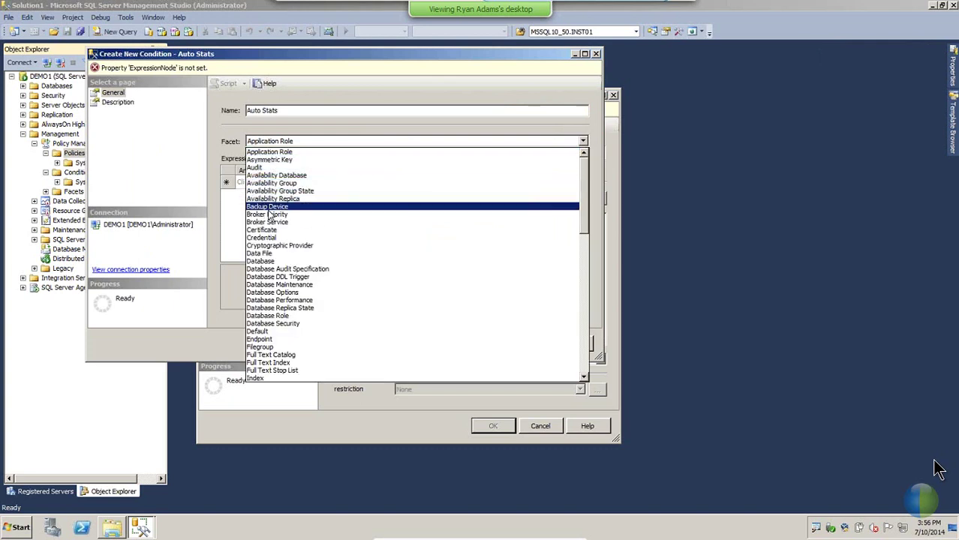
{"action": "left_click", "coordinate": [288, 261]}
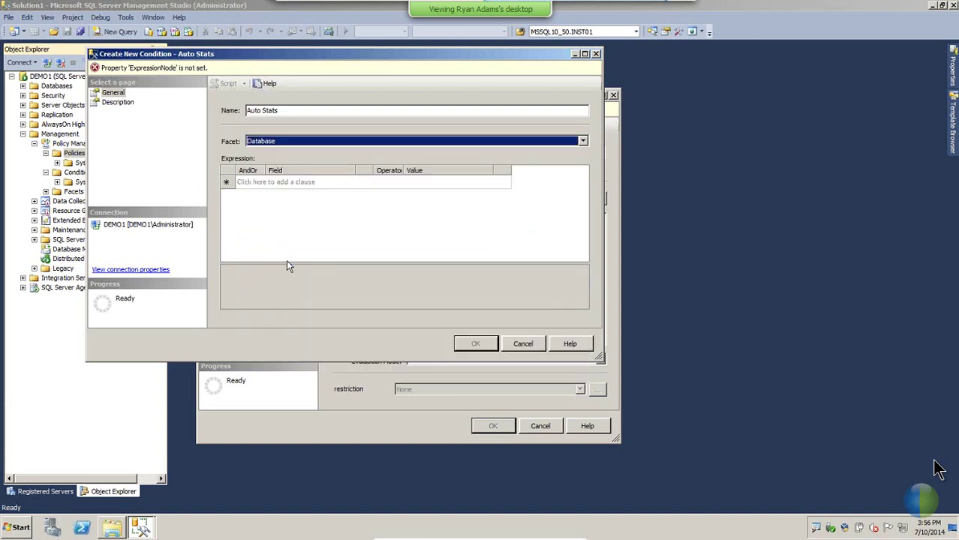
{"action": "left_click", "coordinate": [308, 182]}
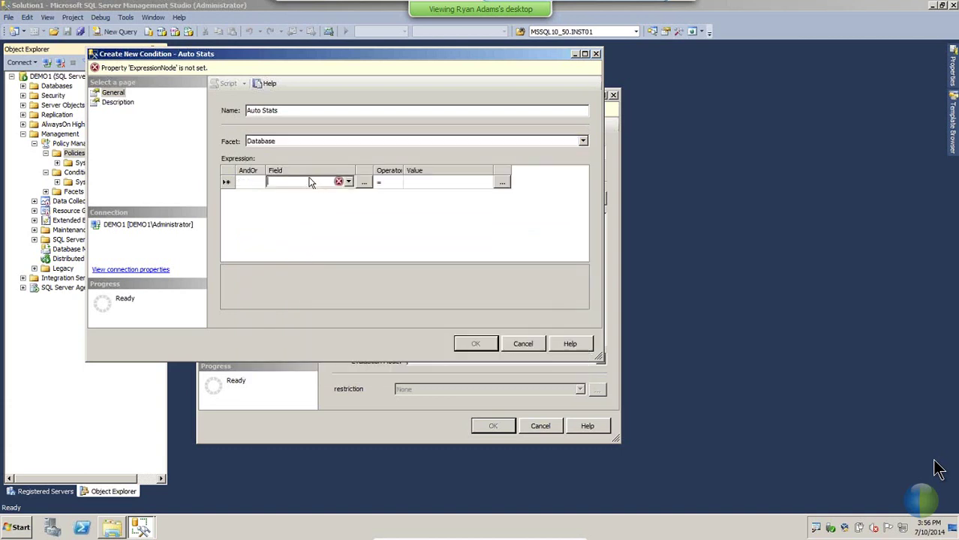
{"action": "left_click", "coordinate": [348, 182]}
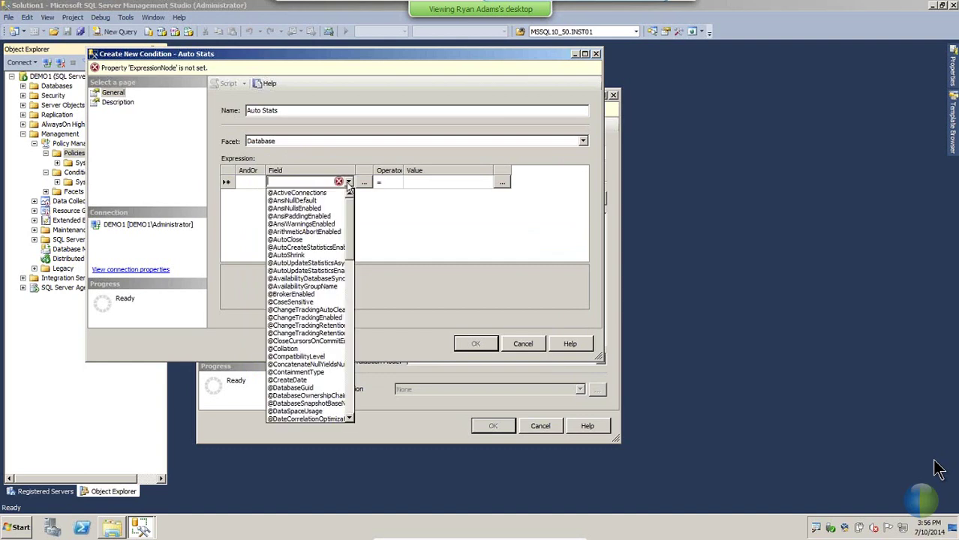
{"action": "left_click", "coordinate": [337, 247]}
{"action": "left_click_drag", "start_coordinate": [355, 171], "coordinate": [373, 171]}
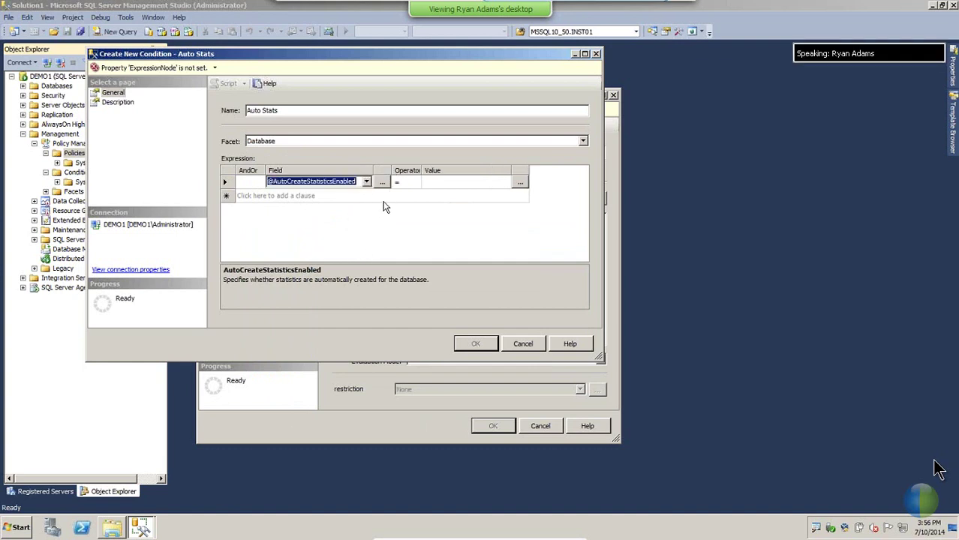
{"action": "left_click", "coordinate": [433, 183]}
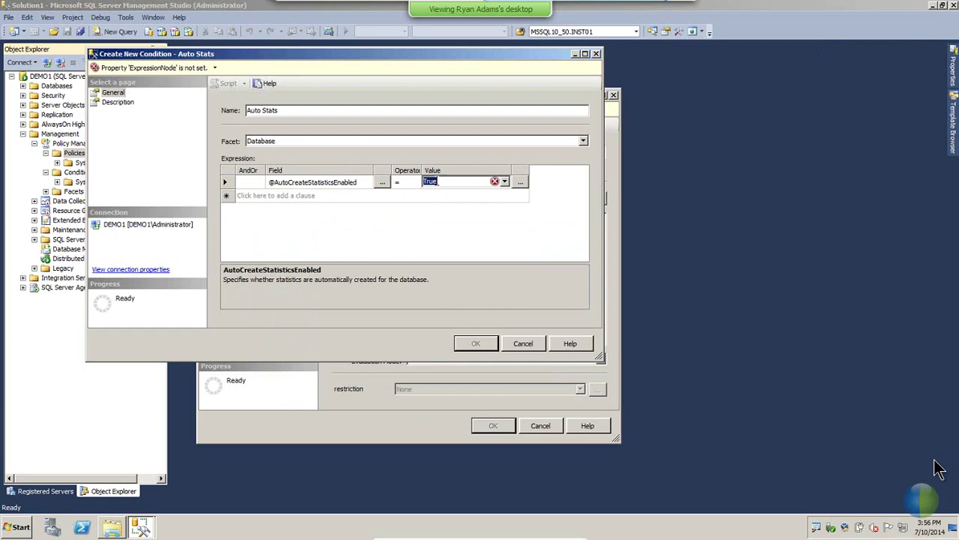
{"action": "left_click", "coordinate": [440, 235]}
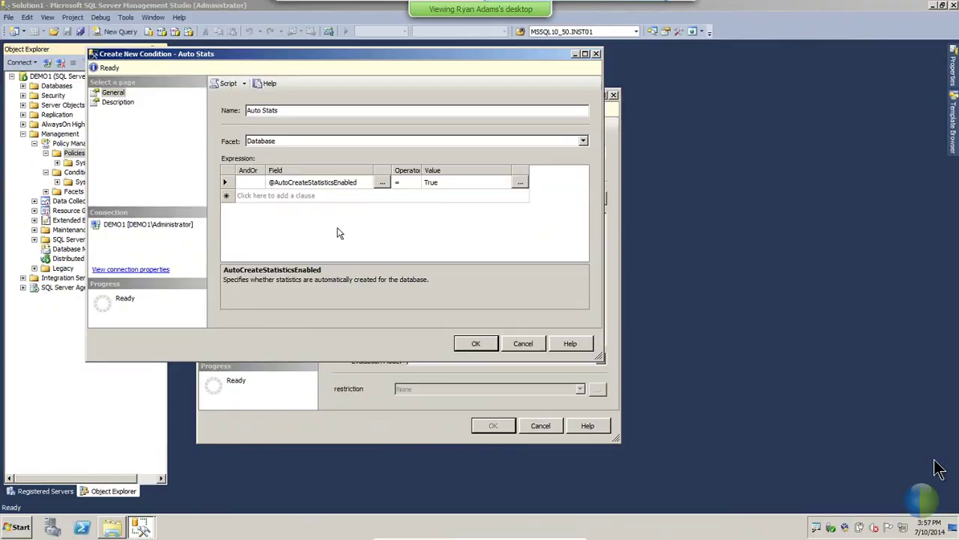
{"action": "left_click", "coordinate": [477, 344]}
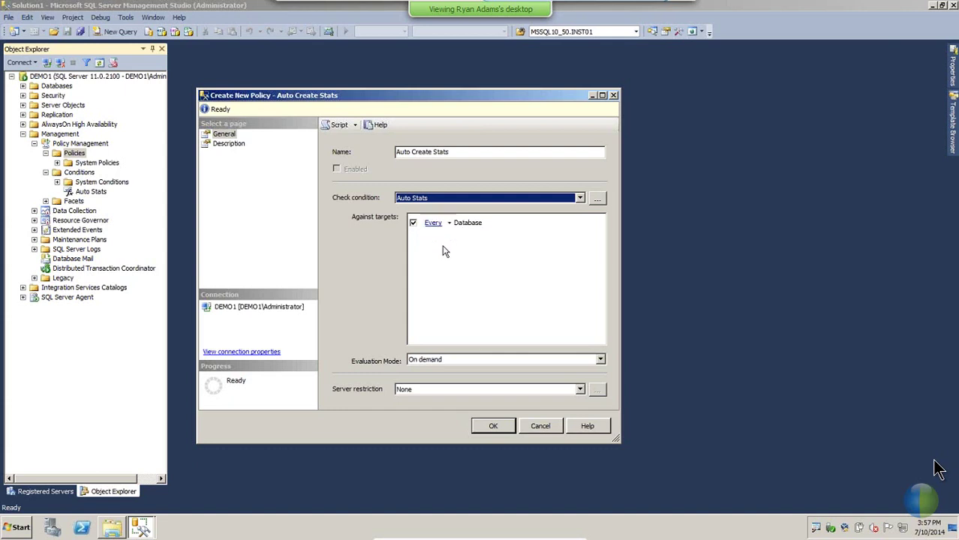
Step: Check the available evaluation modes, keep On demand, and save the Auto Create Stats policy
{"action": "left_click", "coordinate": [442, 361]}
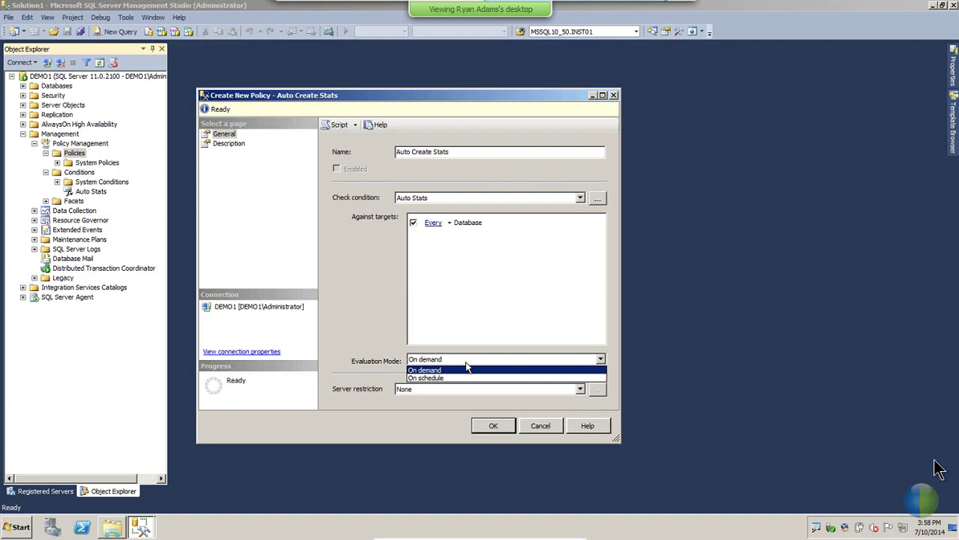
{"action": "left_click", "coordinate": [467, 329]}
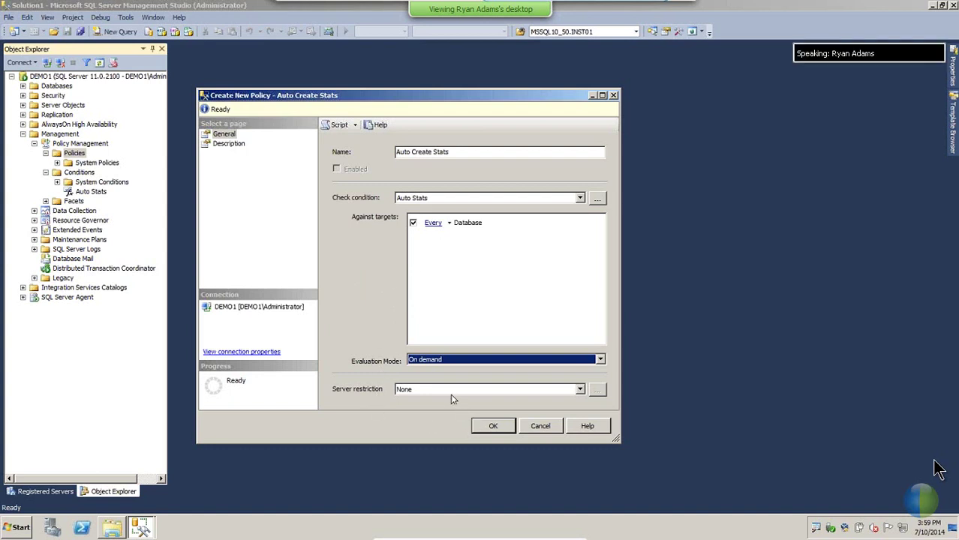
{"action": "left_click", "coordinate": [493, 425]}
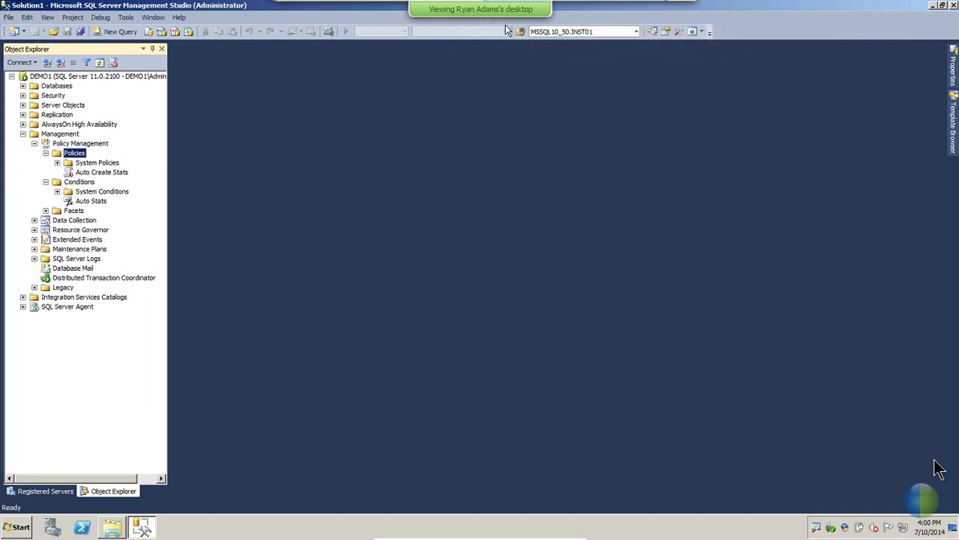
Step: Evaluate the Auto Create Stats policy and widen the Target column to show the full database paths
{"action": "left_click", "coordinate": [102, 175]}
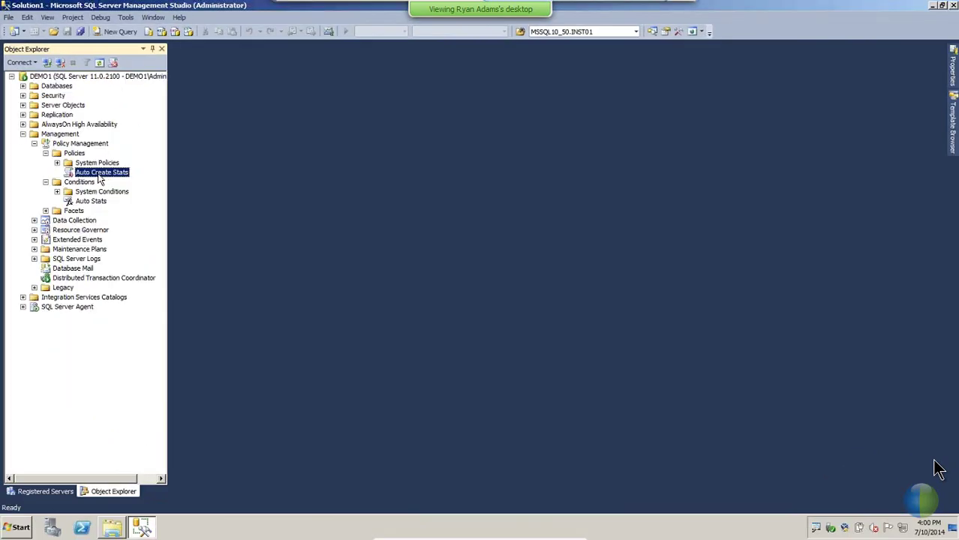
{"action": "right_click", "coordinate": [90, 178]}
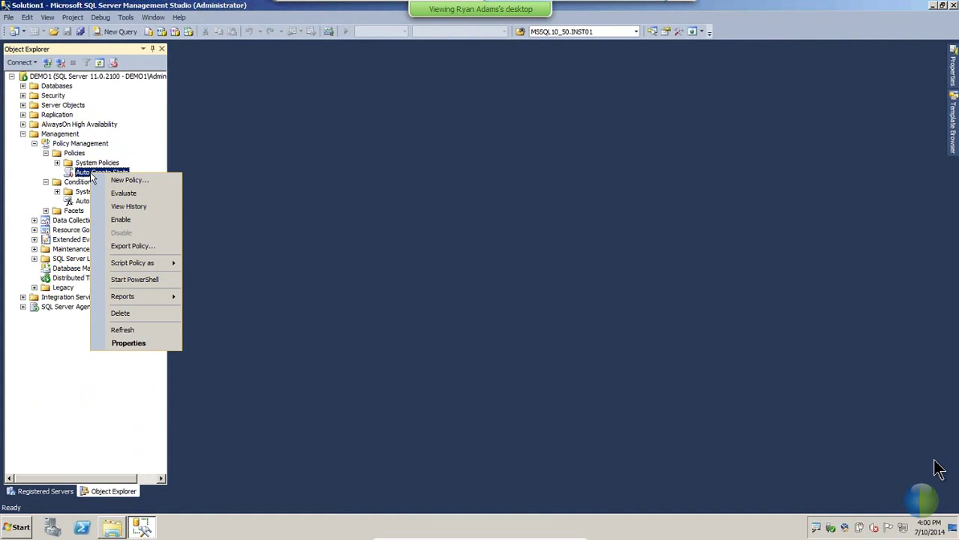
{"action": "left_click", "coordinate": [120, 192]}
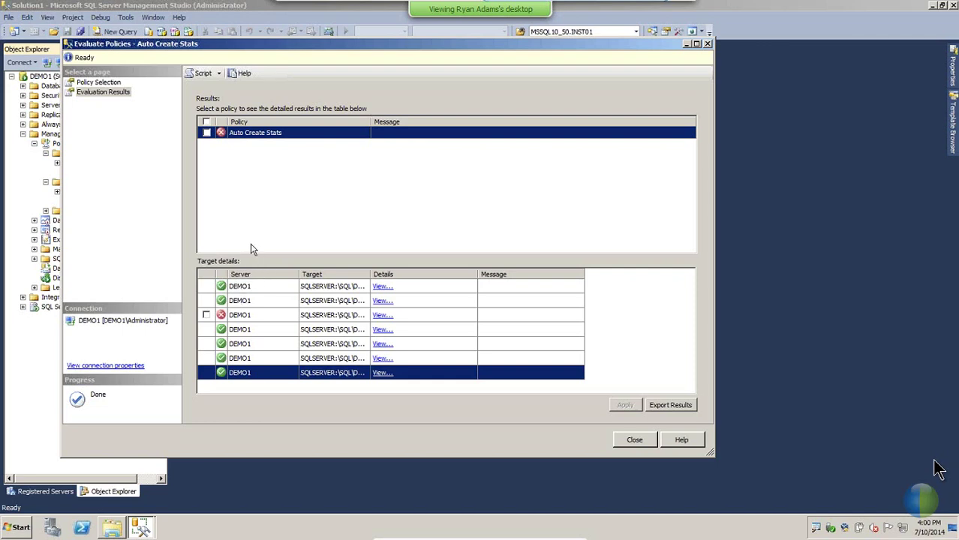
{"action": "left_click_drag", "start_coordinate": [370, 273], "coordinate": [504, 274]}
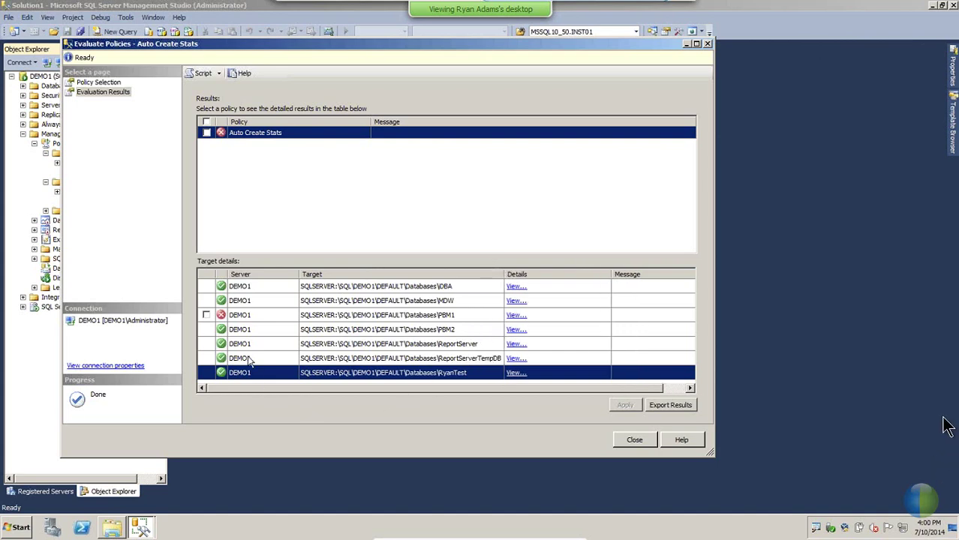
Step: View the detailed evaluation result for the PBM1 database, then close the details and the evaluation results
{"action": "left_click", "coordinate": [264, 321]}
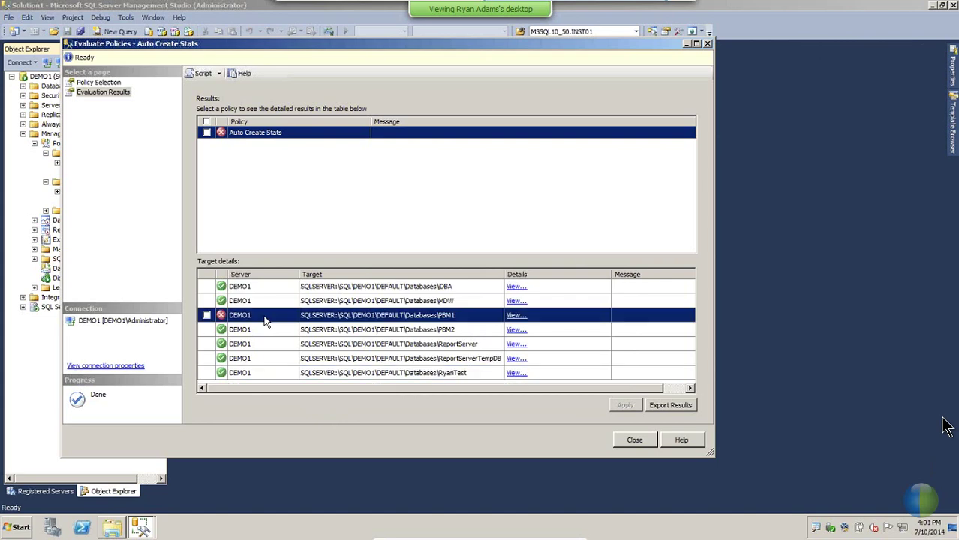
{"action": "left_click", "coordinate": [514, 316]}
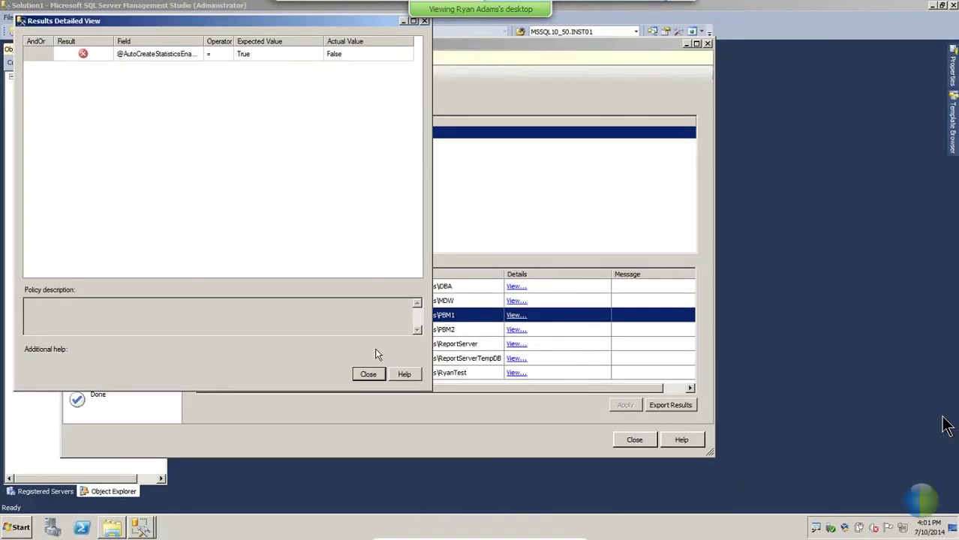
{"action": "left_click", "coordinate": [368, 374]}
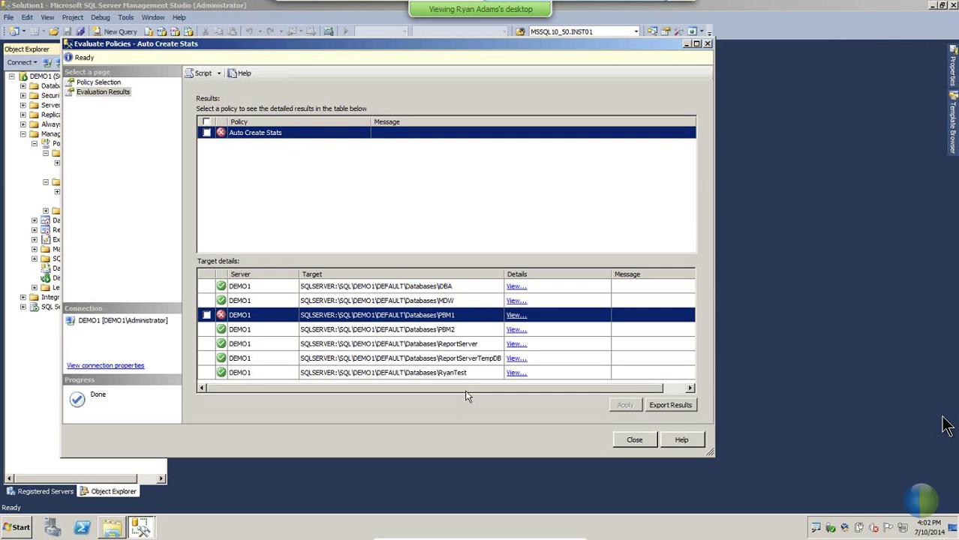
{"action": "left_click", "coordinate": [634, 439]}
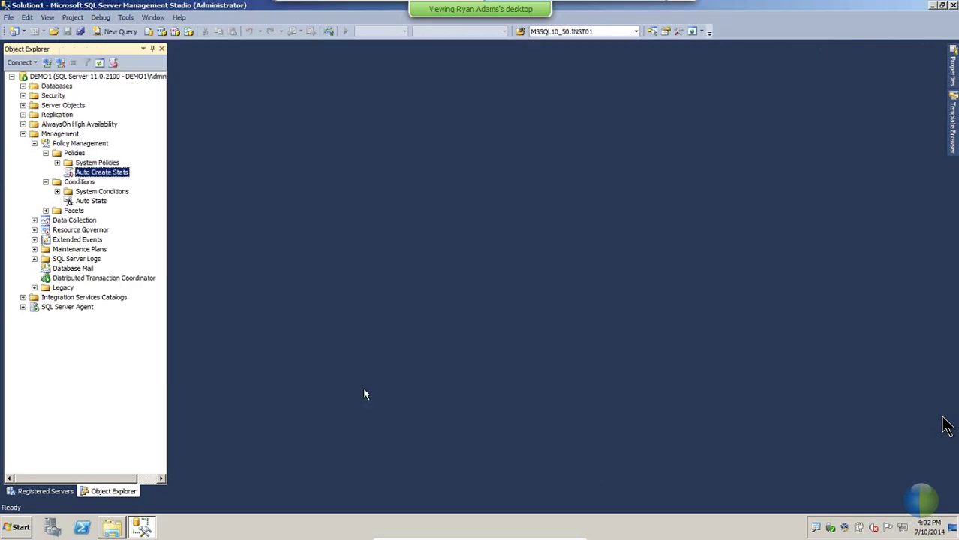
Step: Reopen the Auto Create Stats policy and start a new target condition named User and System DBs for its databases
{"action": "double_click", "coordinate": [117, 175]}
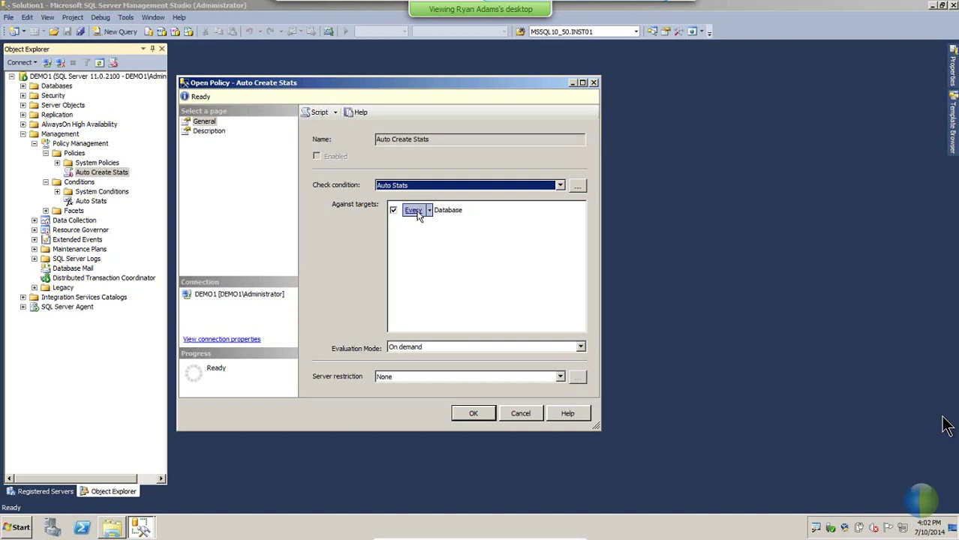
{"action": "left_click", "coordinate": [430, 212]}
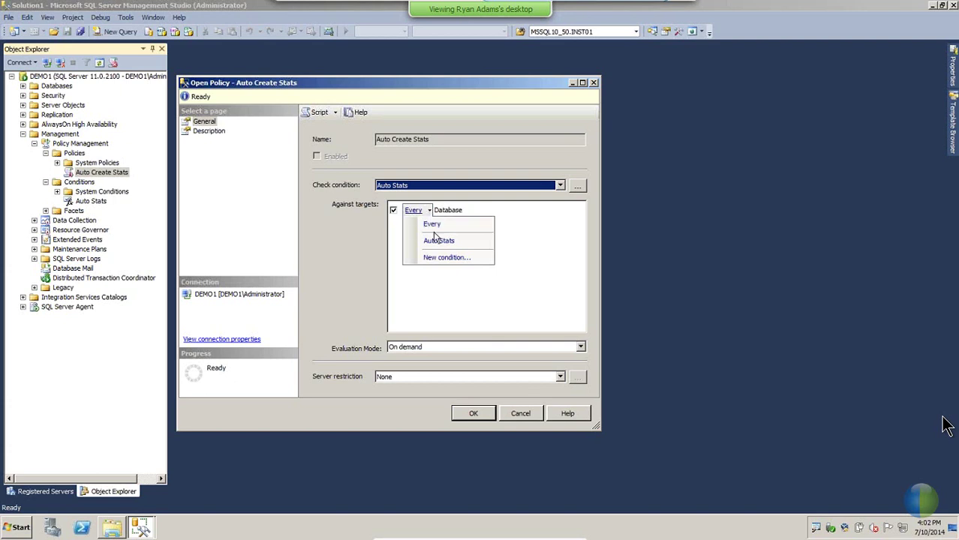
{"action": "left_click", "coordinate": [444, 258]}
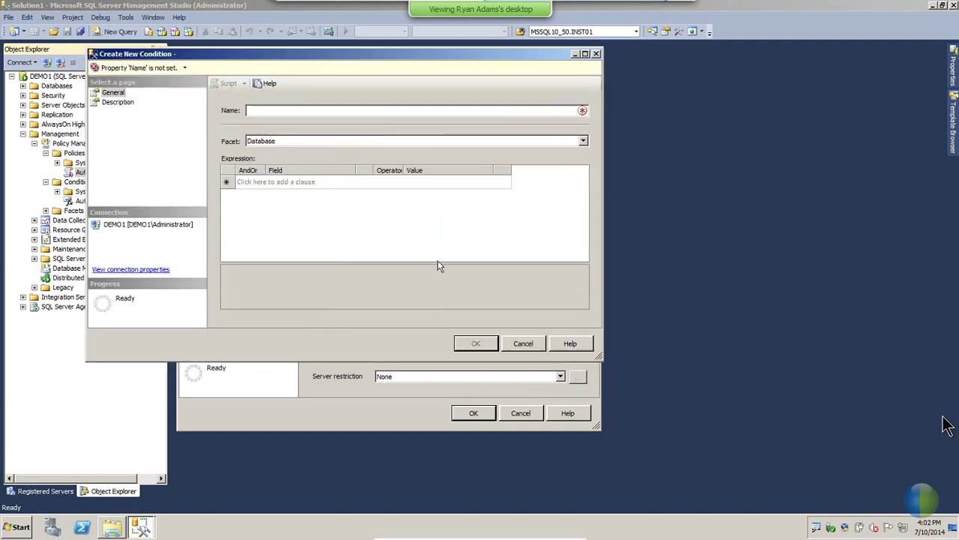
{"action": "type", "text": "User"}
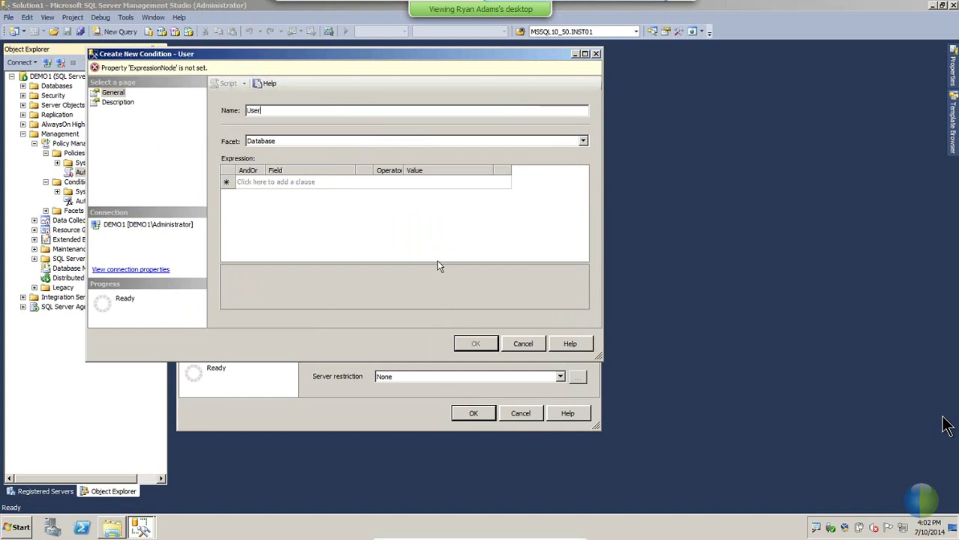
{"action": "type", "text": " and System DBA"}
{"action": "key", "text": "BackSpace"}
{"action": "type", "text": "s"}
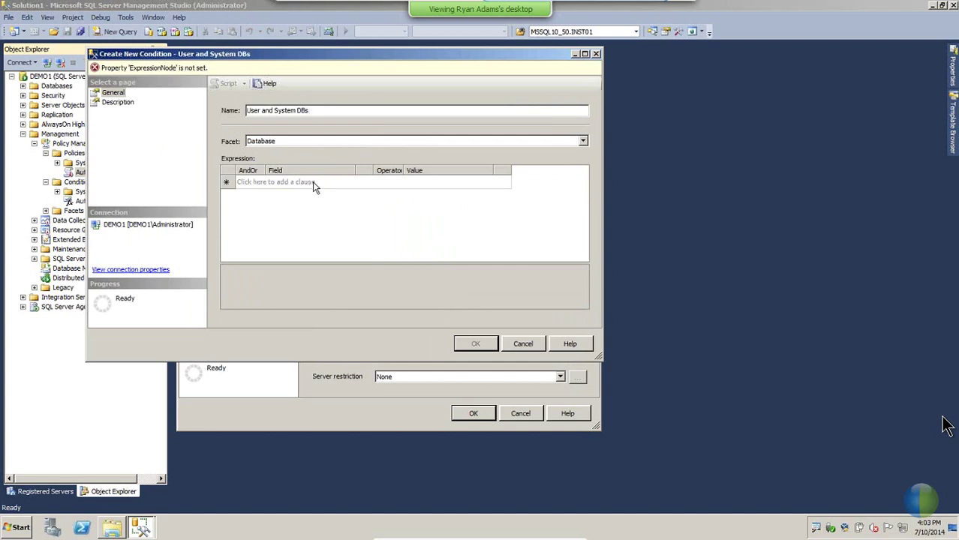
{"action": "left_click", "coordinate": [330, 182]}
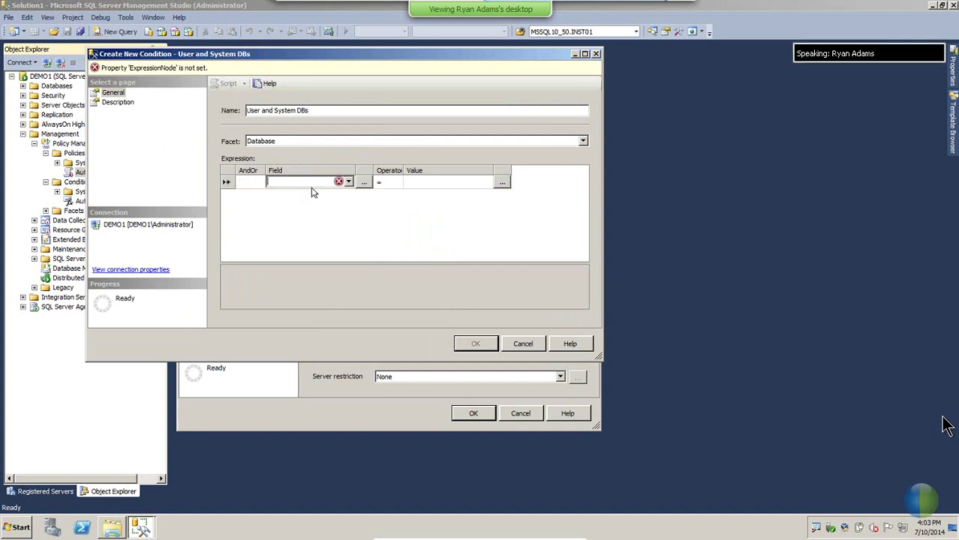
{"action": "left_click", "coordinate": [349, 182]}
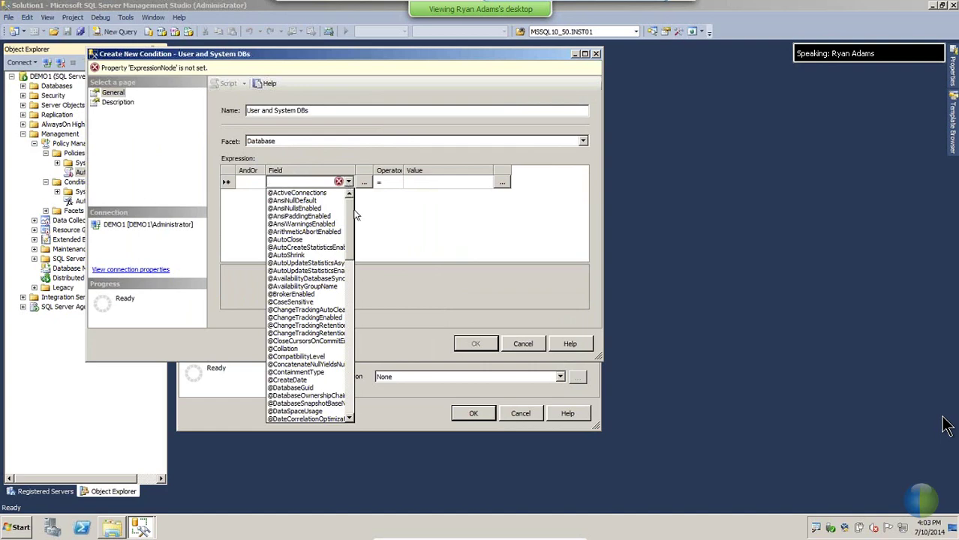
{"action": "left_click_drag", "start_coordinate": [349, 227], "coordinate": [354, 304]}
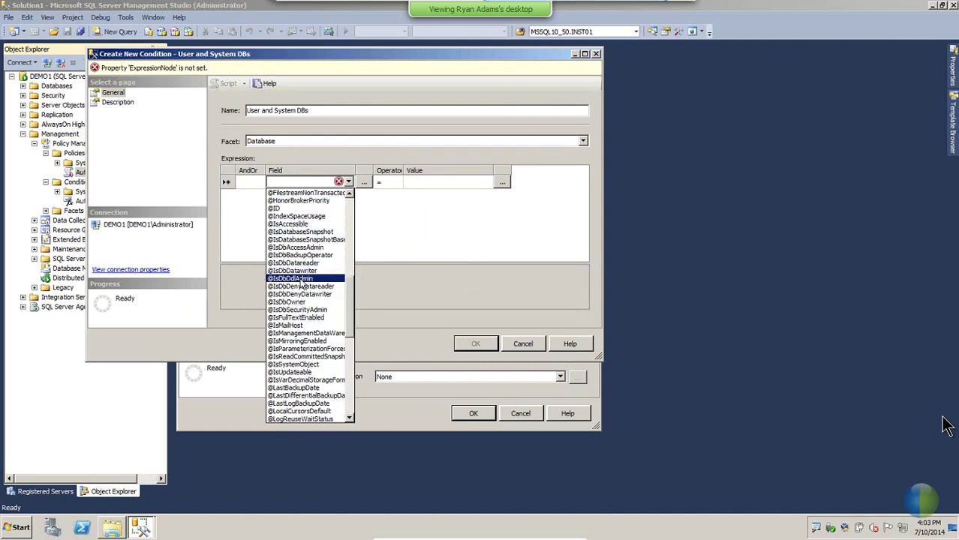
{"action": "left_click", "coordinate": [297, 363]}
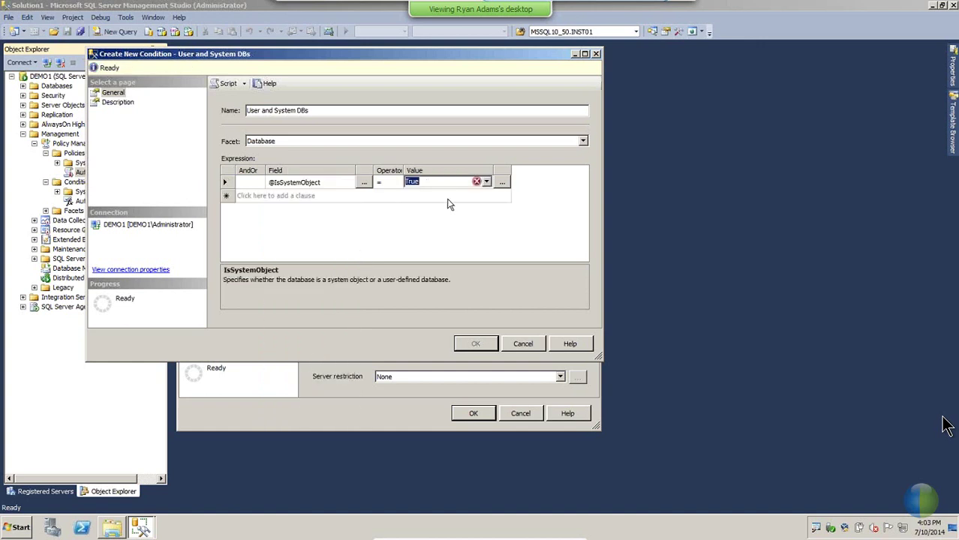
{"action": "left_click", "coordinate": [317, 198]}
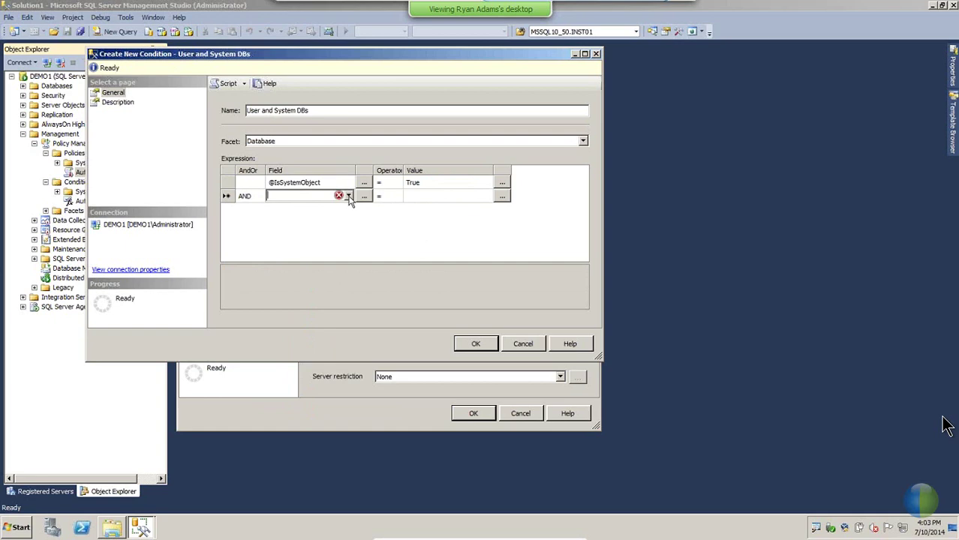
{"action": "left_click", "coordinate": [348, 195]}
{"action": "scroll", "coordinate": [343, 230], "scroll_direction": "down", "scroll_amount": 20}
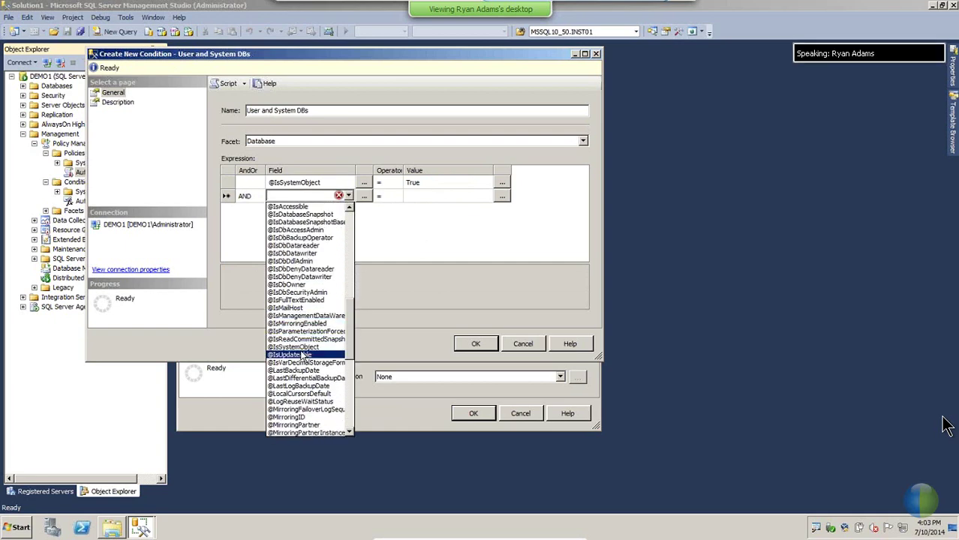
{"action": "left_click", "coordinate": [301, 346]}
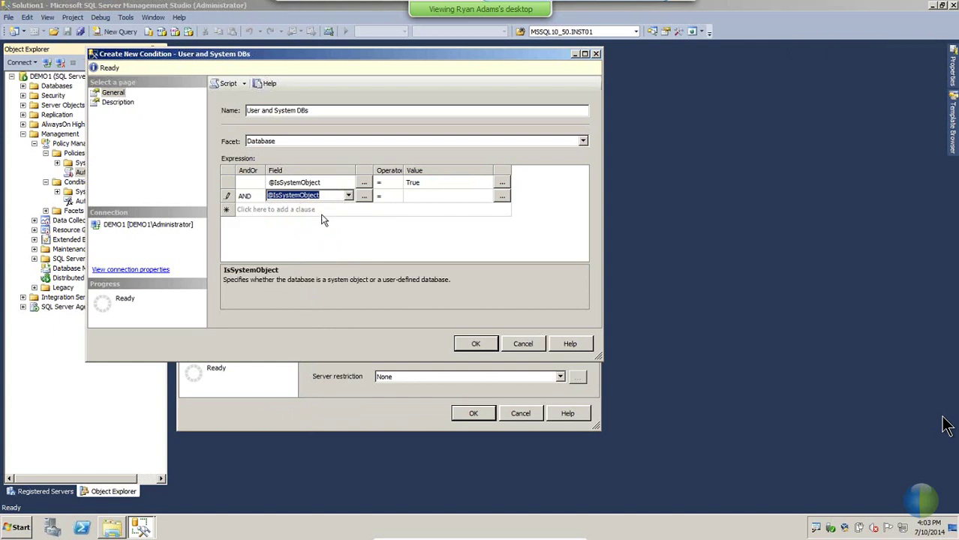
{"action": "left_click", "coordinate": [414, 197]}
{"action": "left_click", "coordinate": [485, 195]}
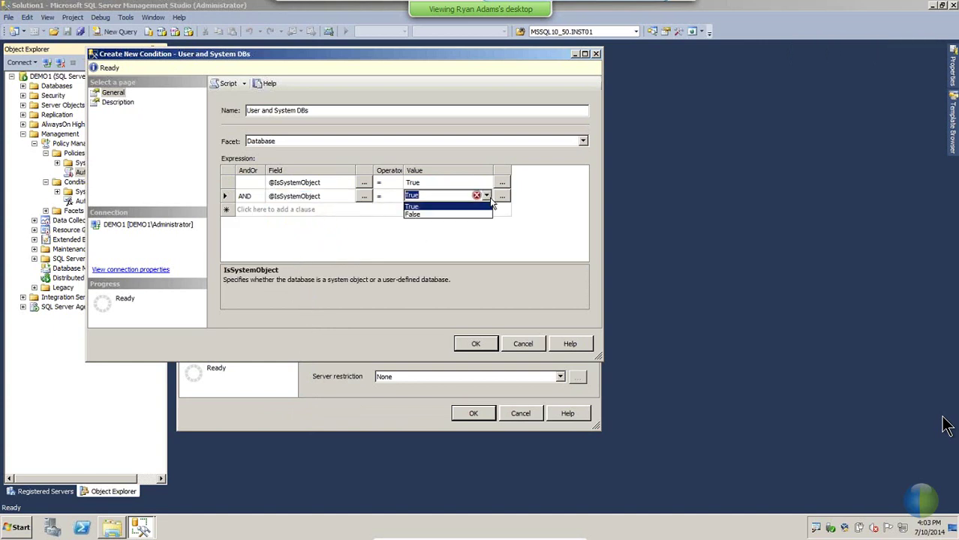
{"action": "left_click", "coordinate": [450, 217]}
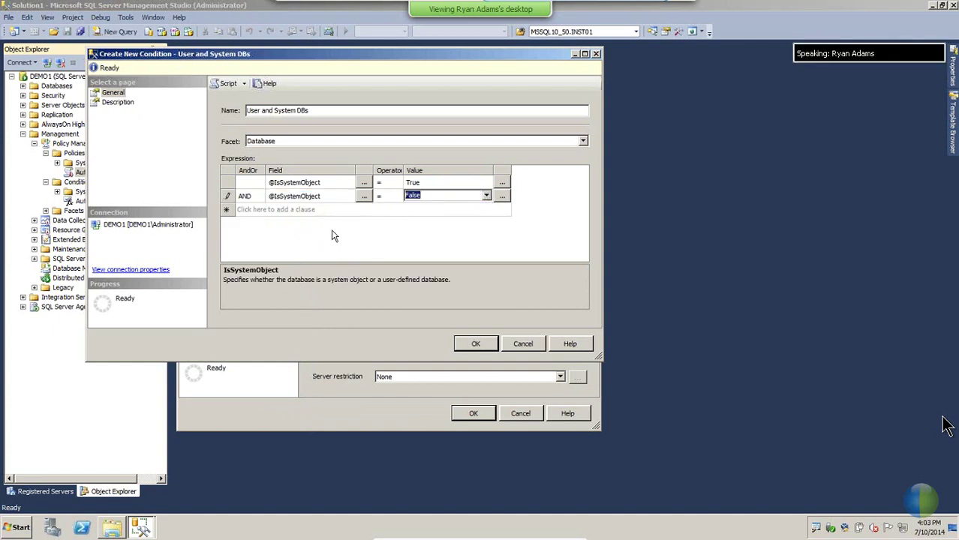
{"action": "left_click", "coordinate": [256, 199]}
{"action": "left_click", "coordinate": [258, 196]}
{"action": "left_click", "coordinate": [256, 211]}
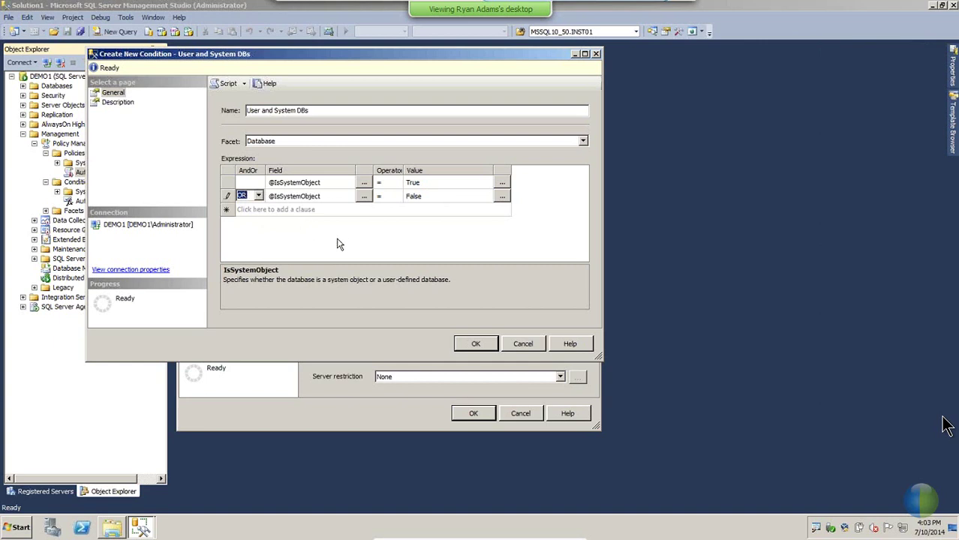
{"action": "left_click", "coordinate": [476, 344]}
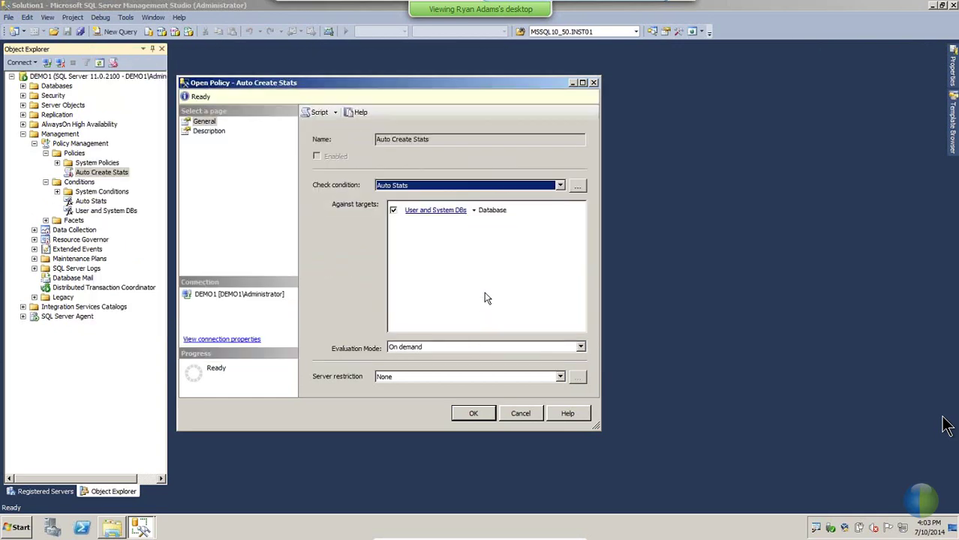
{"action": "left_click", "coordinate": [473, 413]}
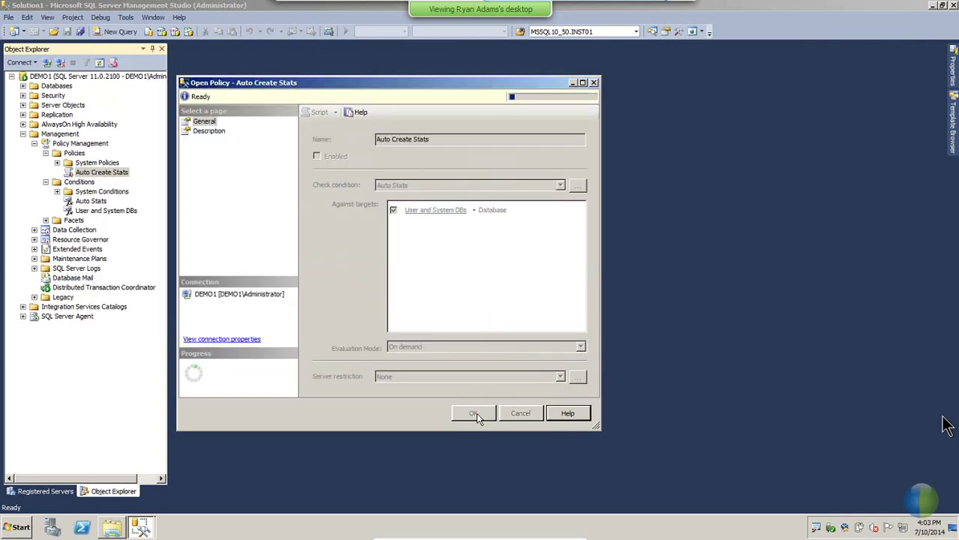
Step: Evaluate the Auto Create Stats policy again with its new target condition and widen the Target column to fit the database paths
{"action": "right_click", "coordinate": [105, 174]}
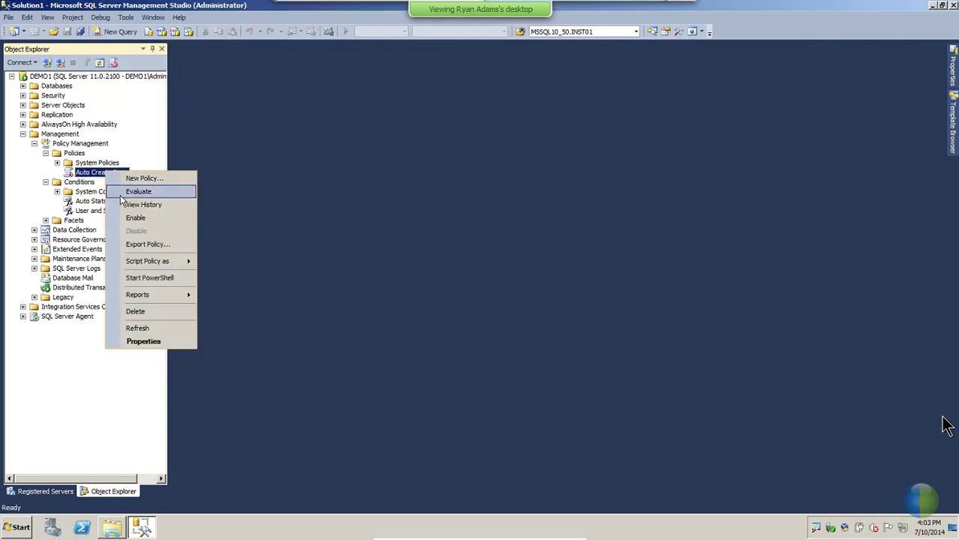
{"action": "left_click", "coordinate": [139, 190]}
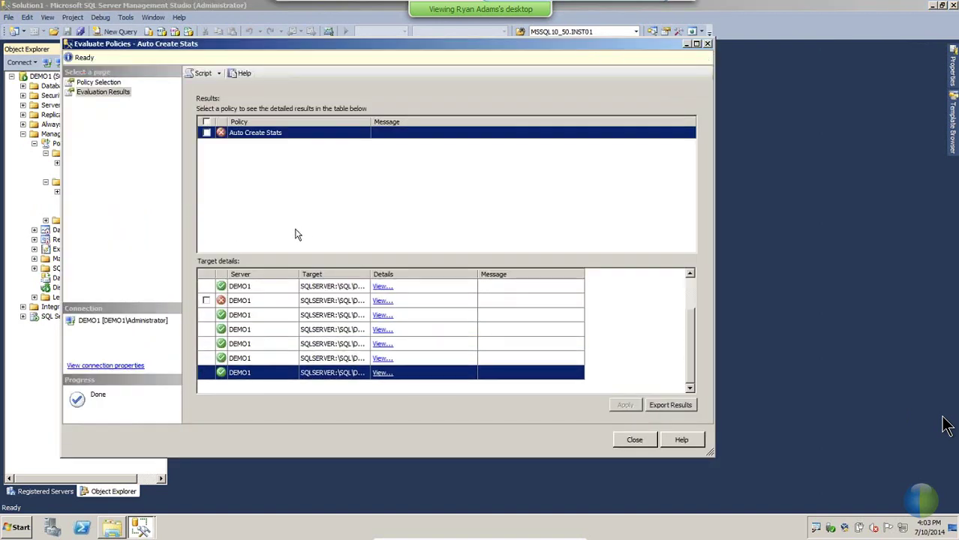
{"action": "left_click_drag", "start_coordinate": [370, 273], "coordinate": [372, 273]}
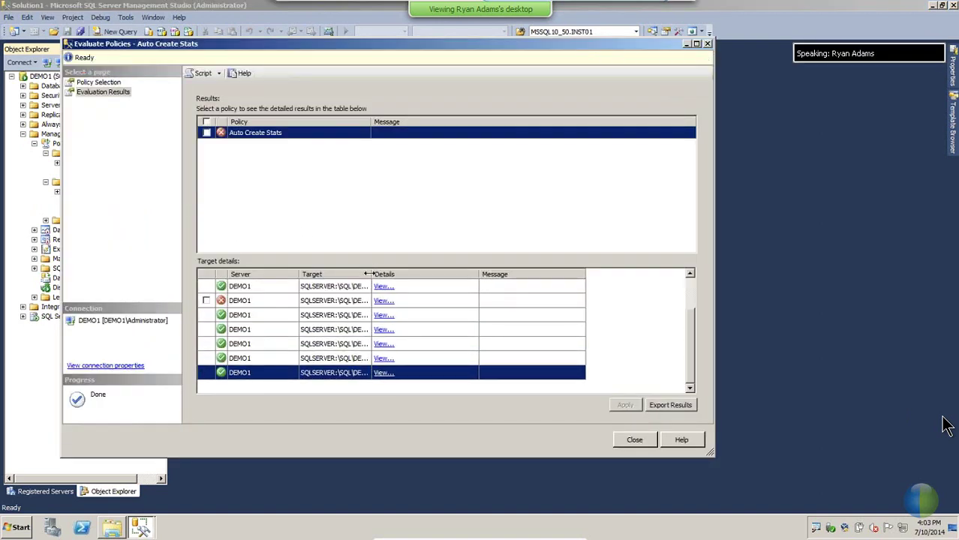
{"action": "double_click", "coordinate": [368, 274]}
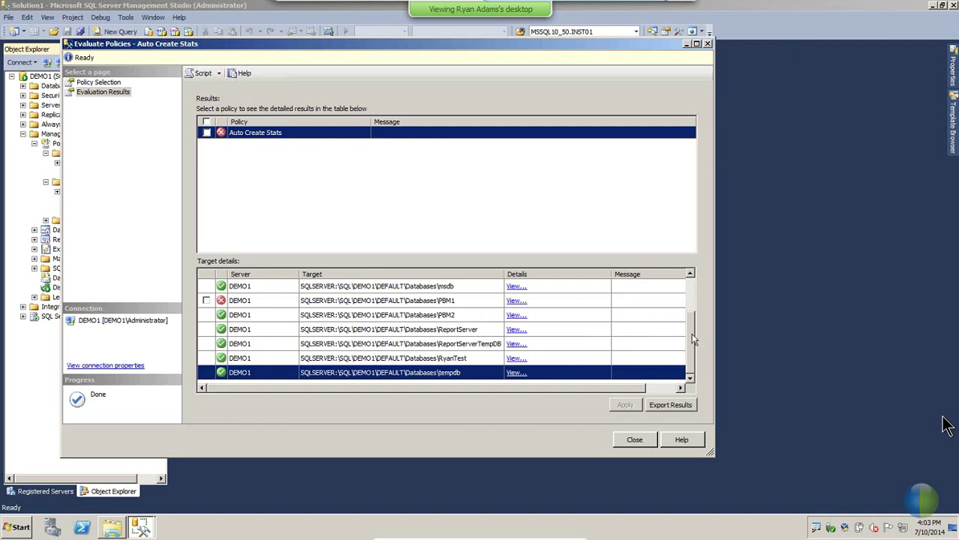
Step: Apply the Auto Create Stats policy to the noncompliant PBM1 database, review the target details and close the evaluation results
{"action": "left_click_drag", "start_coordinate": [693, 339], "coordinate": [689, 307]}
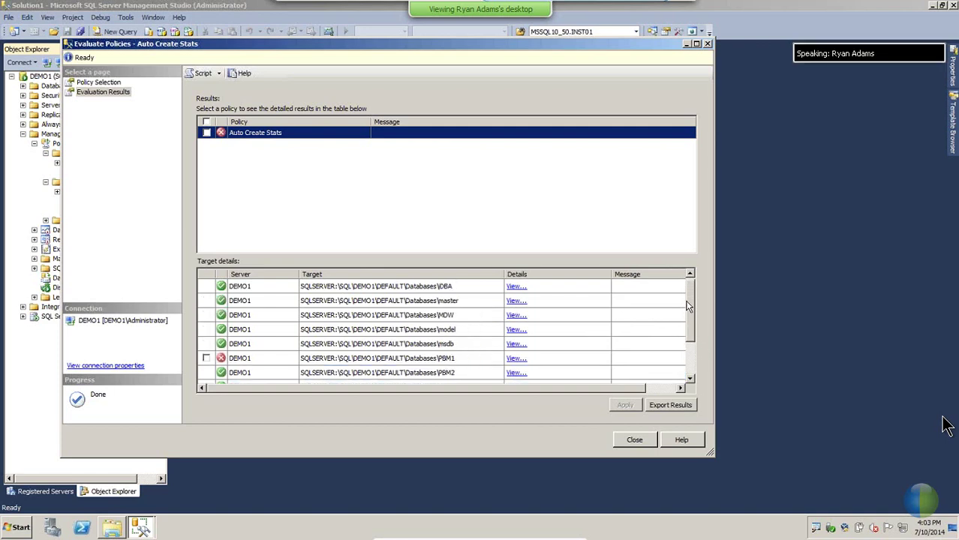
{"action": "left_click", "coordinate": [463, 303]}
{"action": "left_click", "coordinate": [455, 331]}
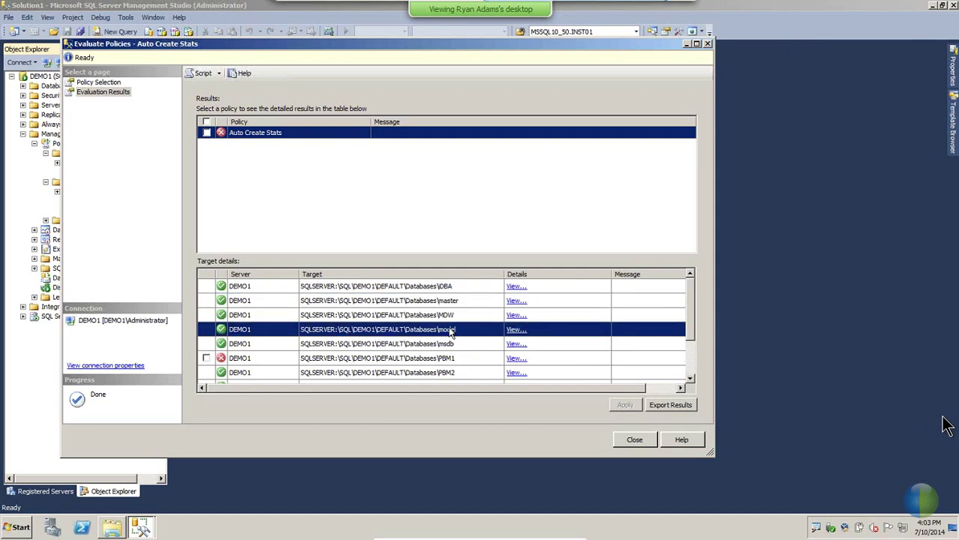
{"action": "scroll", "coordinate": [444, 333], "scroll_direction": "down", "scroll_amount": 1}
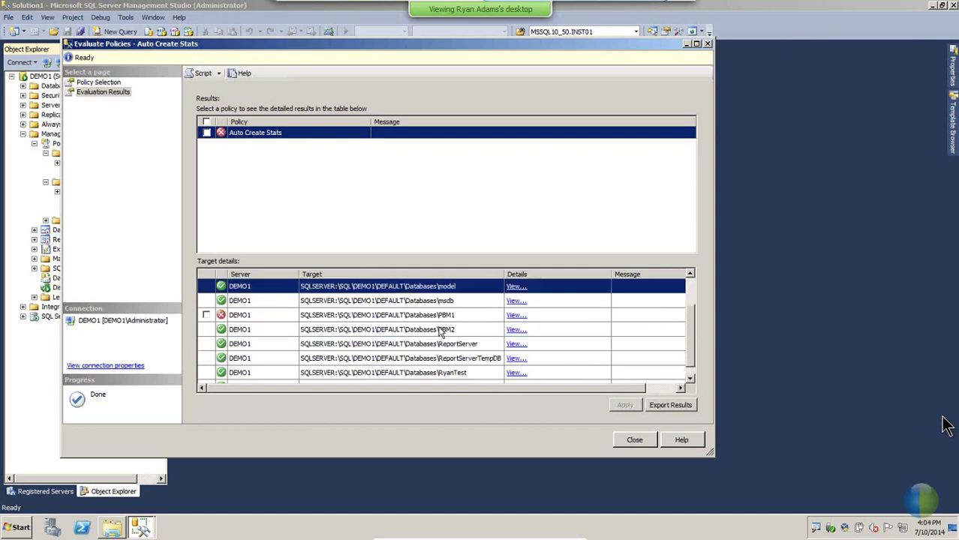
{"action": "left_click", "coordinate": [403, 321]}
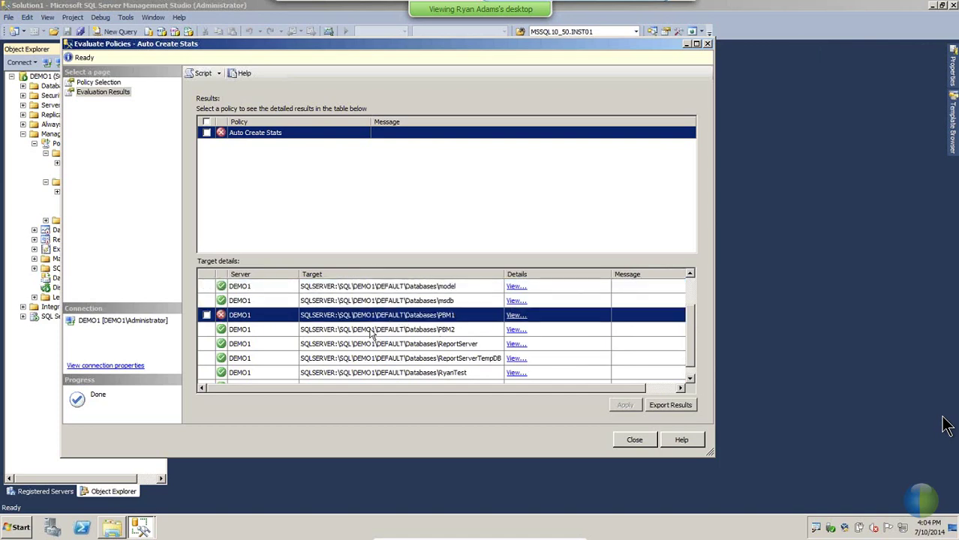
{"action": "left_click", "coordinate": [207, 315]}
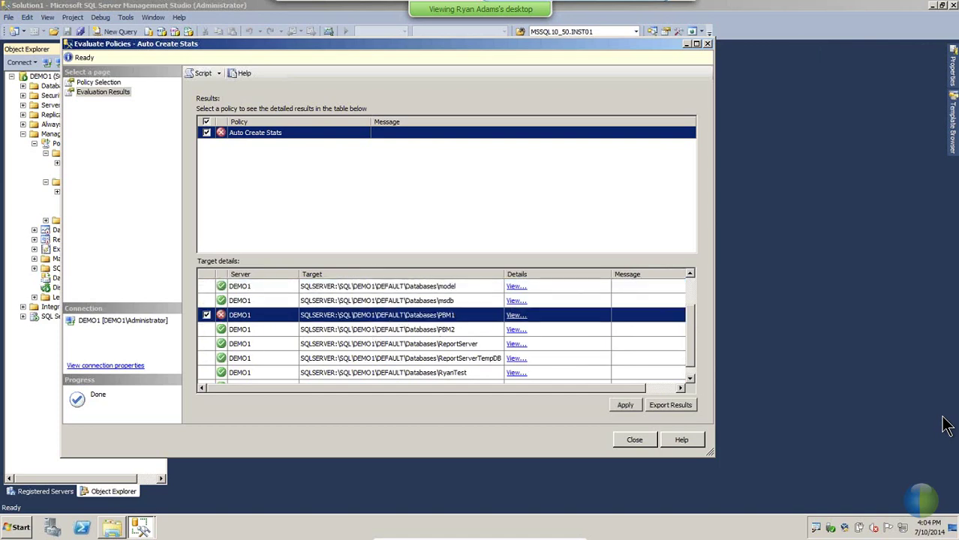
{"action": "left_click", "coordinate": [623, 405]}
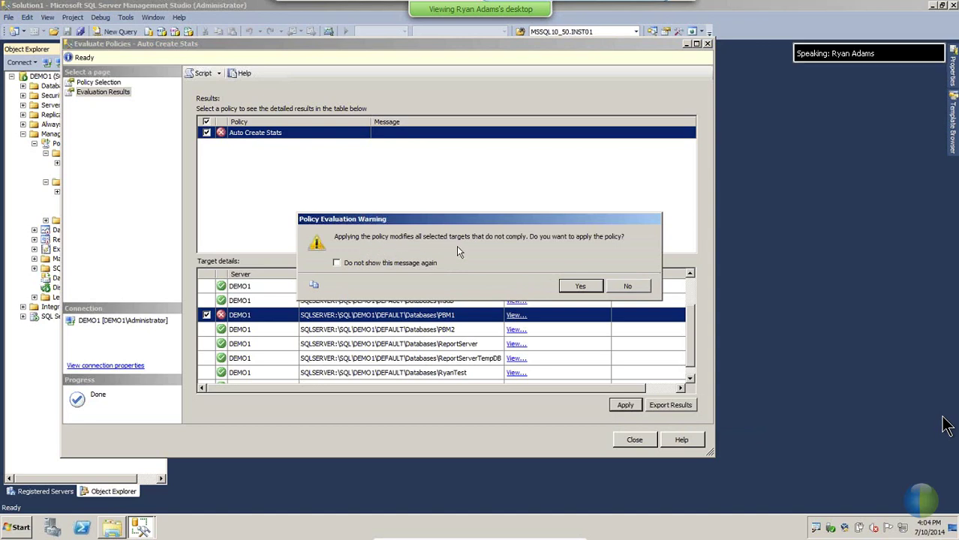
{"action": "left_click", "coordinate": [572, 286]}
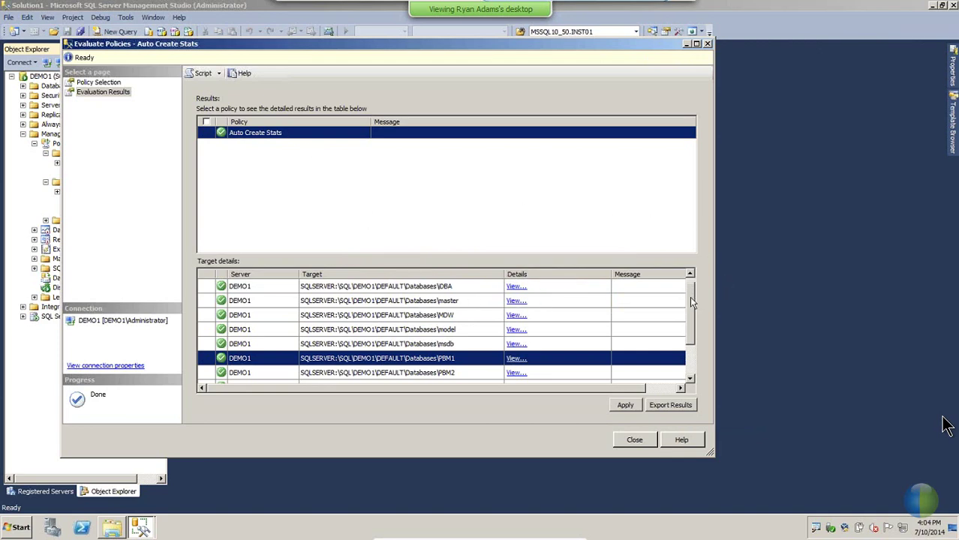
{"action": "left_click_drag", "start_coordinate": [689, 294], "coordinate": [698, 346]}
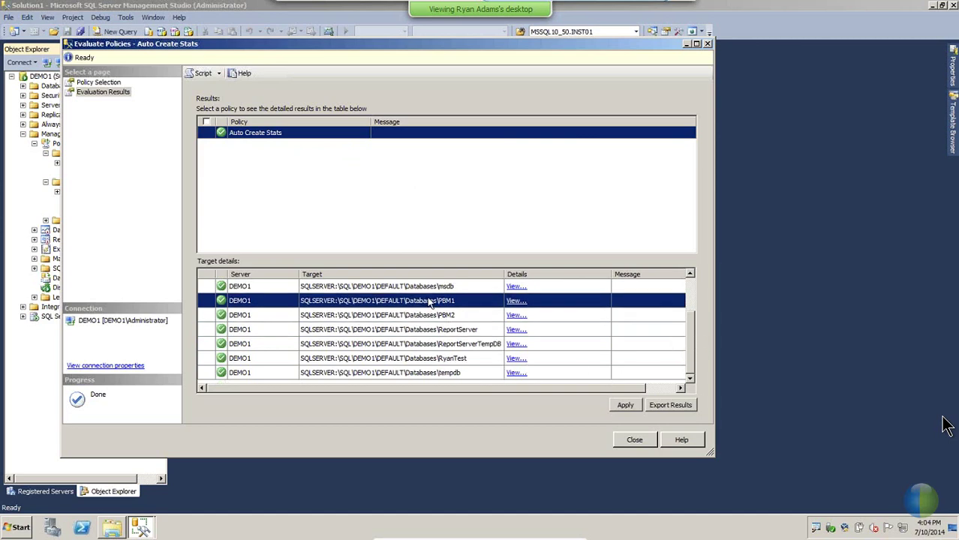
{"action": "key", "text": "Escape"}
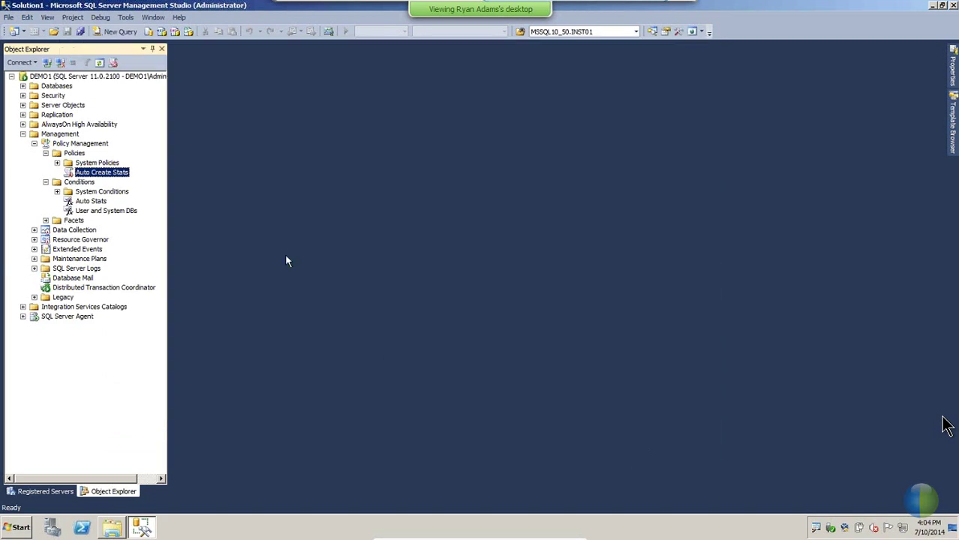
Step: Check the Auto Create Statistics option in the PBM1 database's properties and close them without changes
{"action": "left_click", "coordinate": [22, 86]}
{"action": "left_click", "coordinate": [58, 134]}
{"action": "right_click", "coordinate": [58, 135]}
{"action": "left_click", "coordinate": [90, 306]}
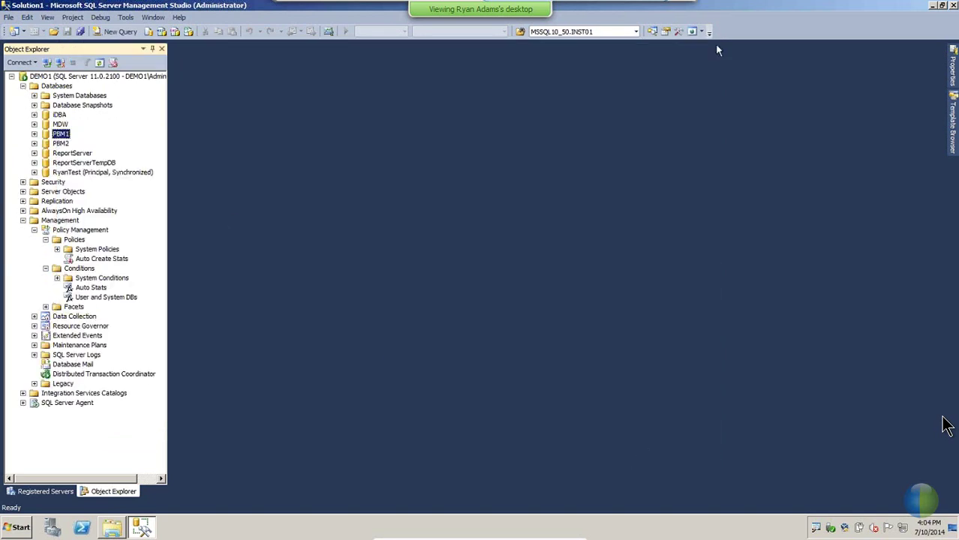
{"action": "left_click", "coordinate": [128, 60]}
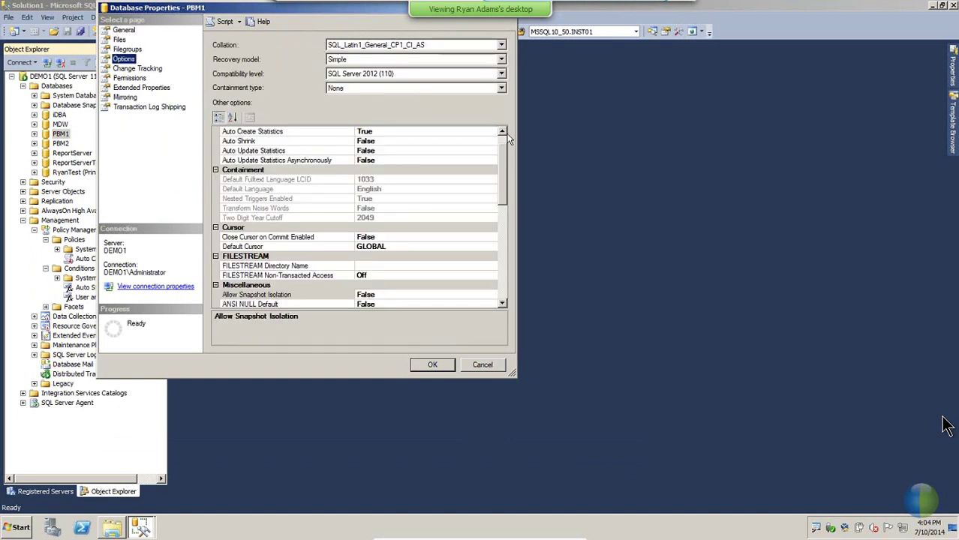
{"action": "left_click", "coordinate": [285, 151]}
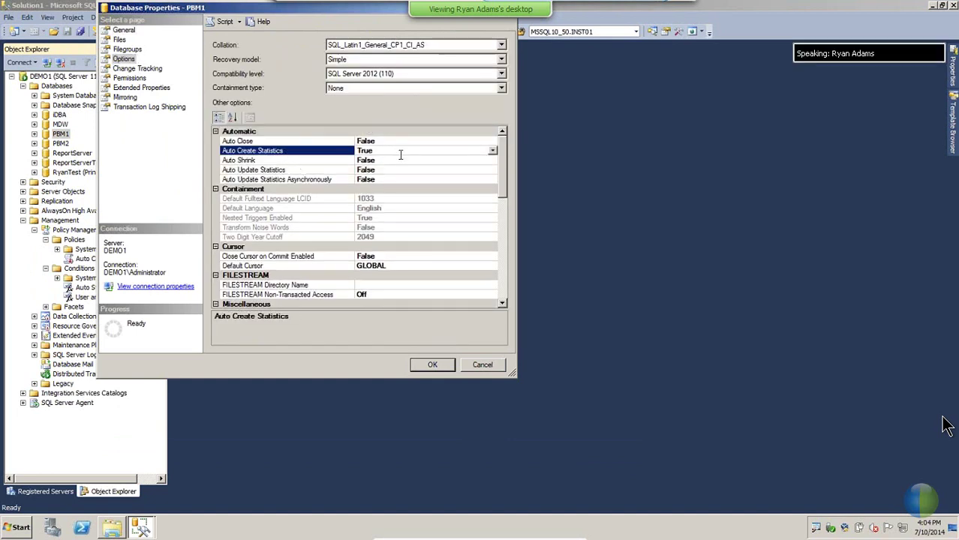
{"action": "left_click", "coordinate": [482, 365]}
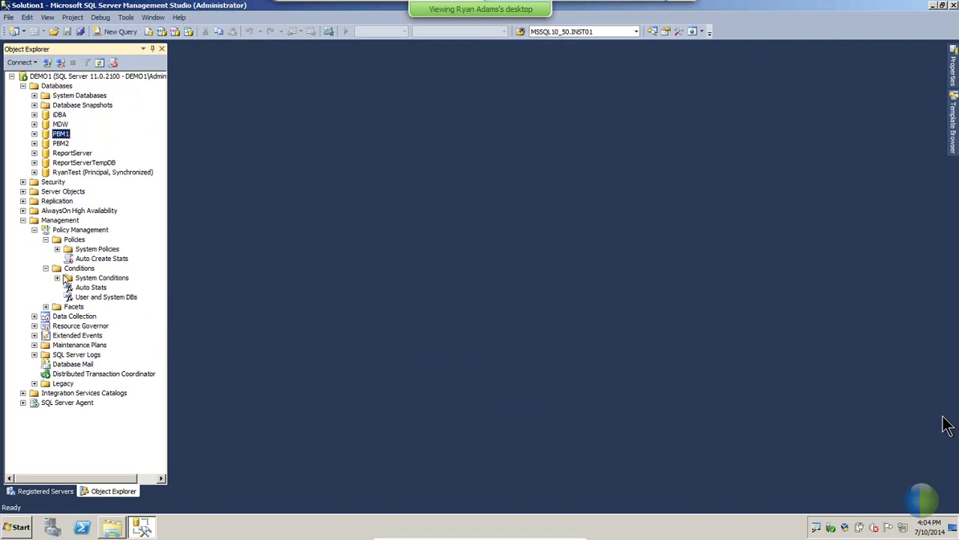
Step: Start a policy import and choose Database Auto Shrink.xml from the DatabaseEngine\1033 policies folder
{"action": "right_click", "coordinate": [78, 241]}
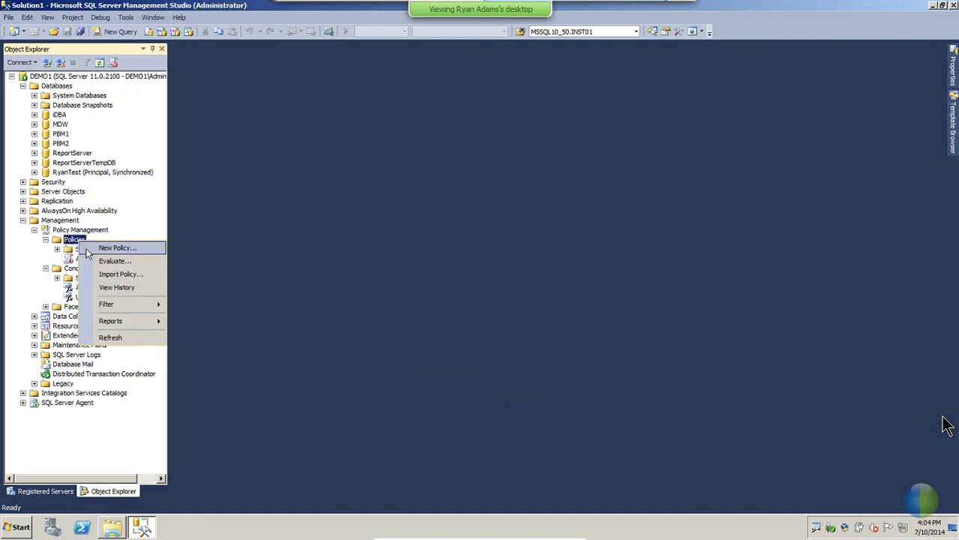
{"action": "left_click", "coordinate": [117, 284]}
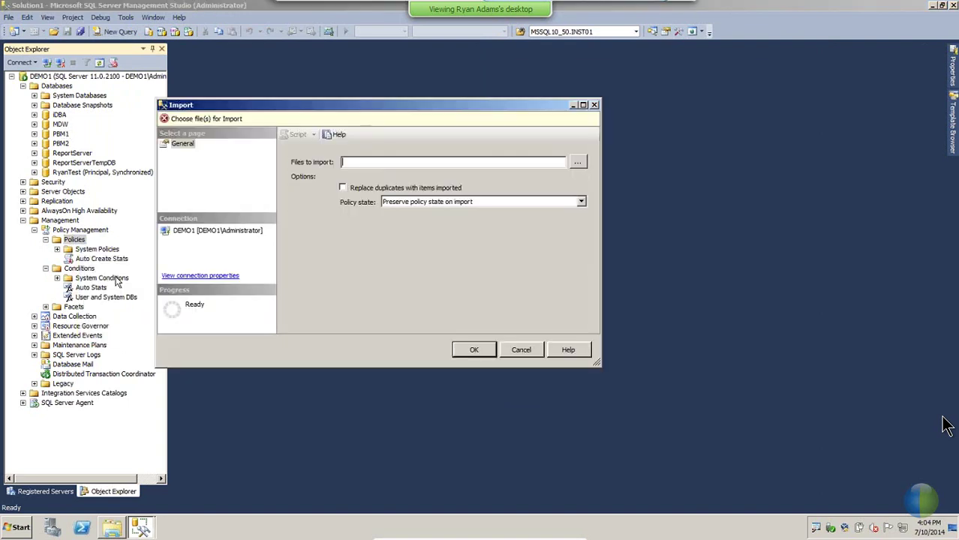
{"action": "left_click", "coordinate": [576, 163]}
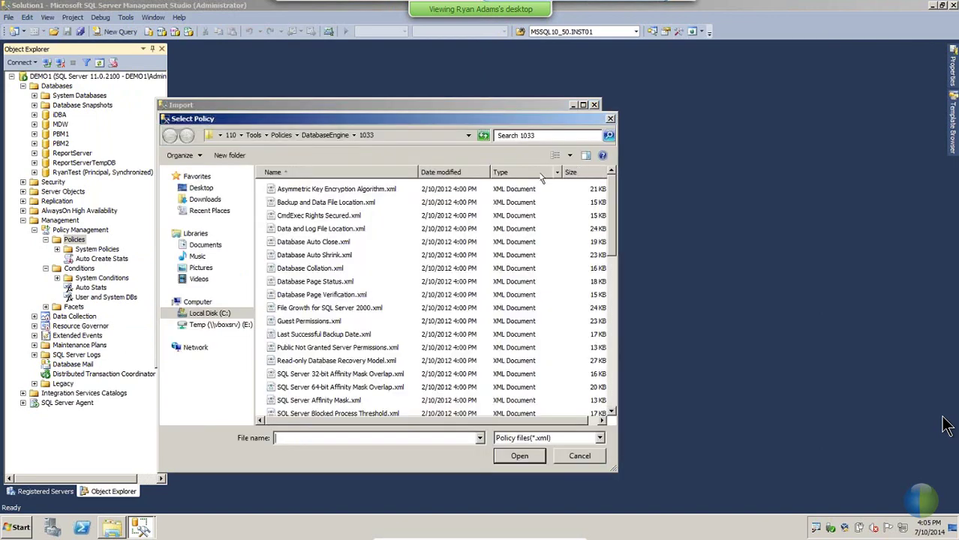
{"action": "left_click", "coordinate": [281, 135]}
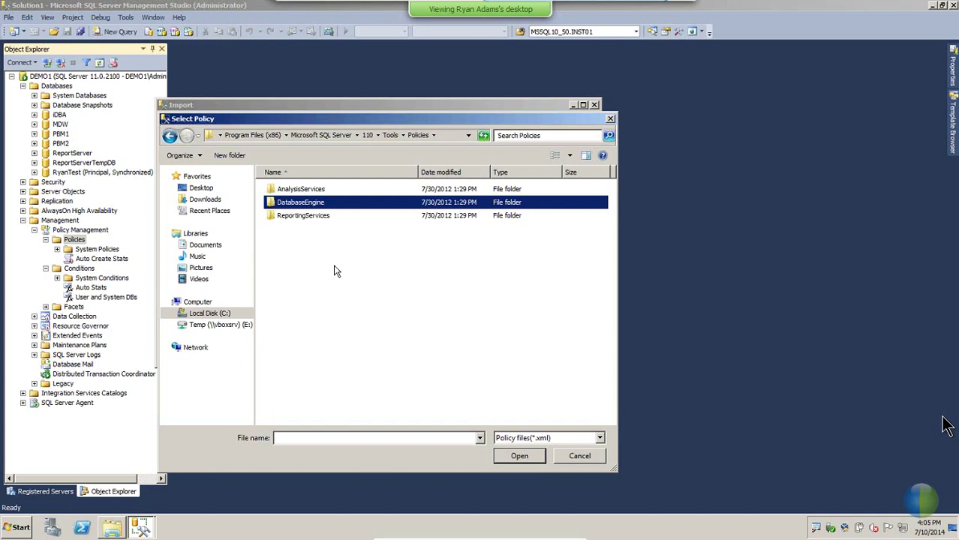
{"action": "double_click", "coordinate": [311, 207]}
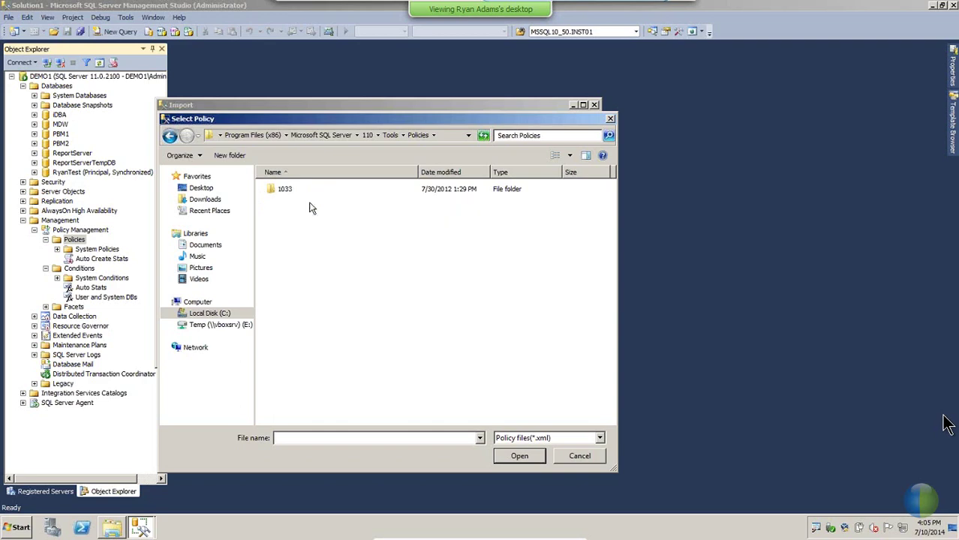
{"action": "double_click", "coordinate": [285, 190]}
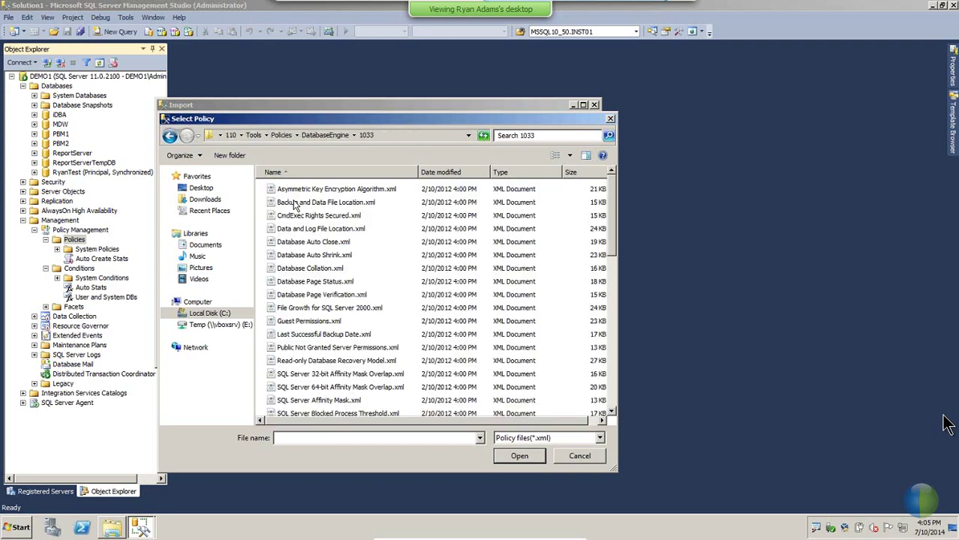
{"action": "scroll", "coordinate": [610, 223], "scroll_direction": "down", "scroll_amount": 1}
{"action": "left_click_drag", "start_coordinate": [610, 223], "coordinate": [611, 247]}
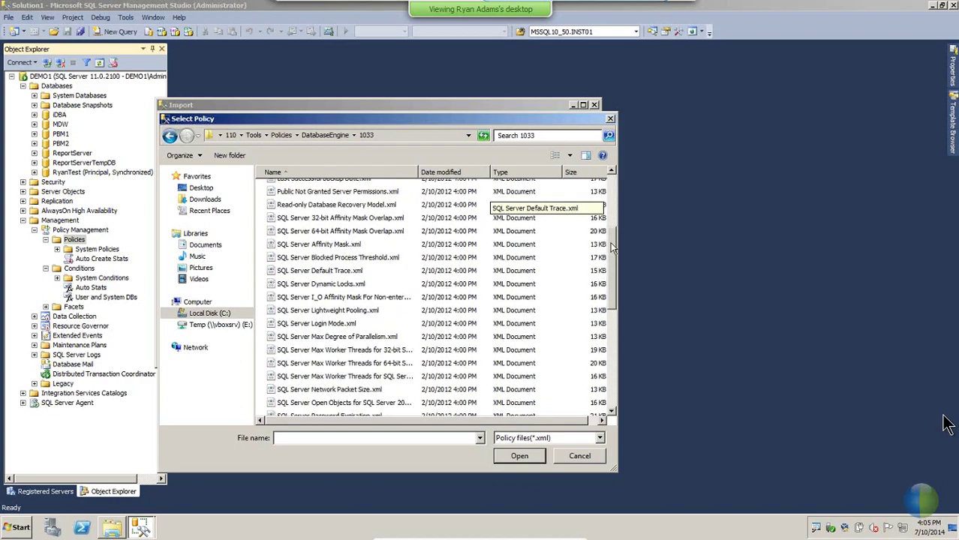
{"action": "scroll", "coordinate": [313, 247], "scroll_direction": "up", "scroll_amount": 4}
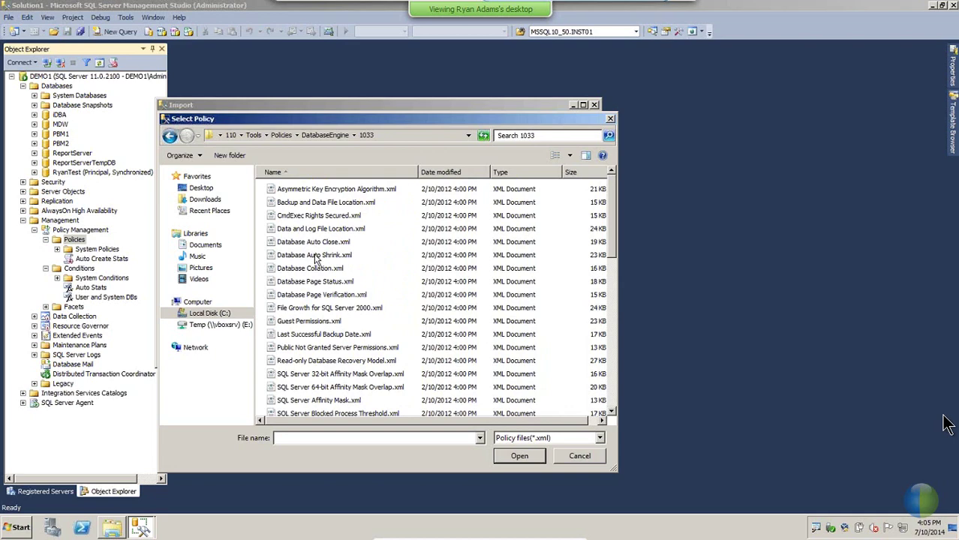
{"action": "double_click", "coordinate": [314, 255]}
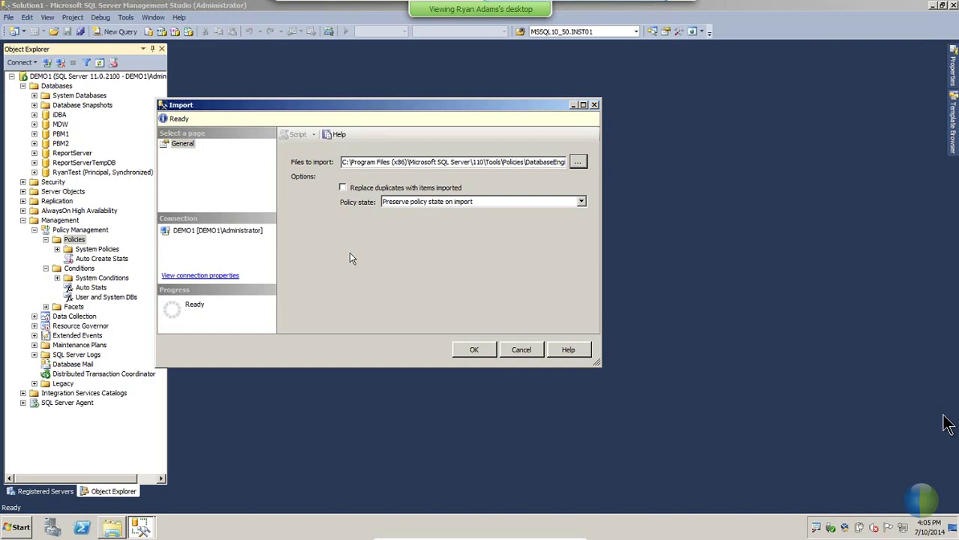
Step: Set the policy state to Disable all policies on import and import the selected policy file
{"action": "key", "text": "ctrl+1"}
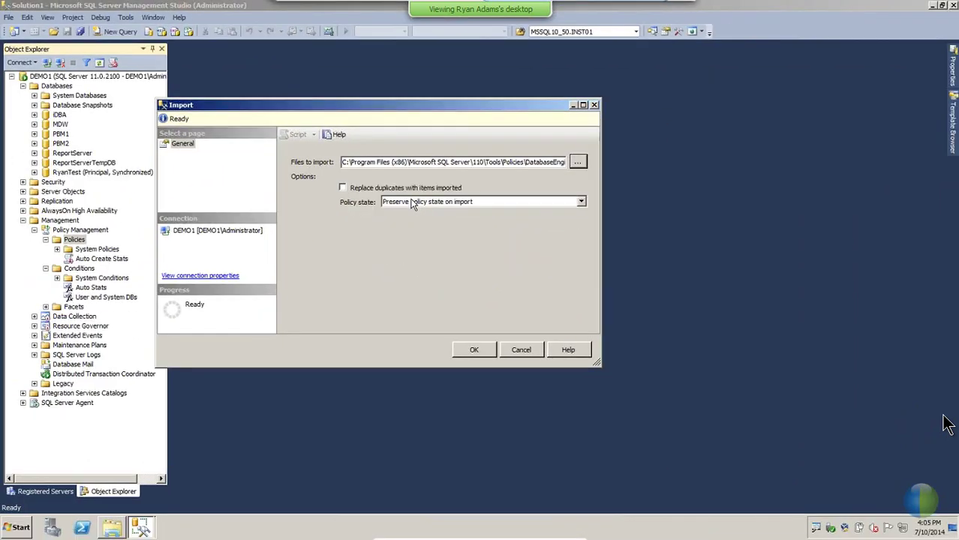
{"action": "left_click", "coordinate": [441, 267]}
{"action": "left_click", "coordinate": [420, 228]}
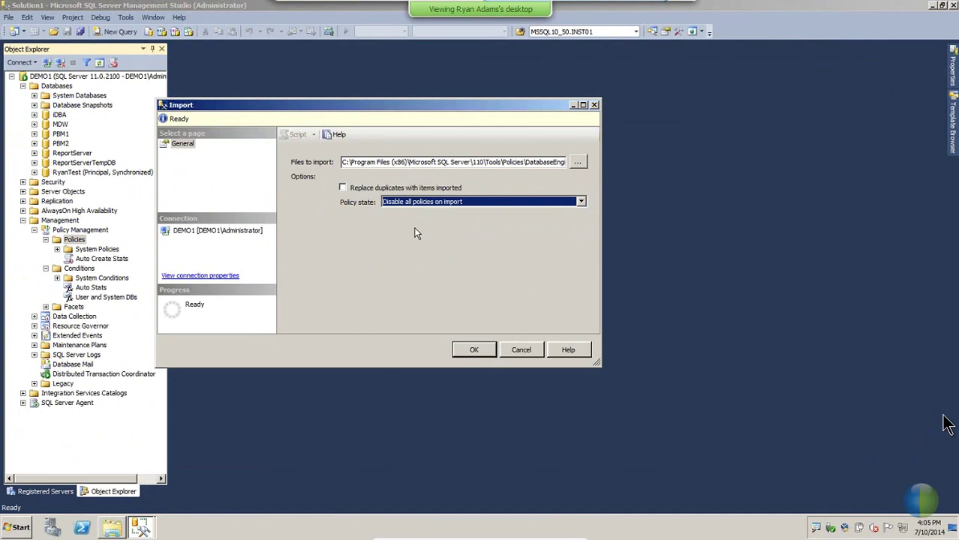
{"action": "left_click", "coordinate": [475, 356]}
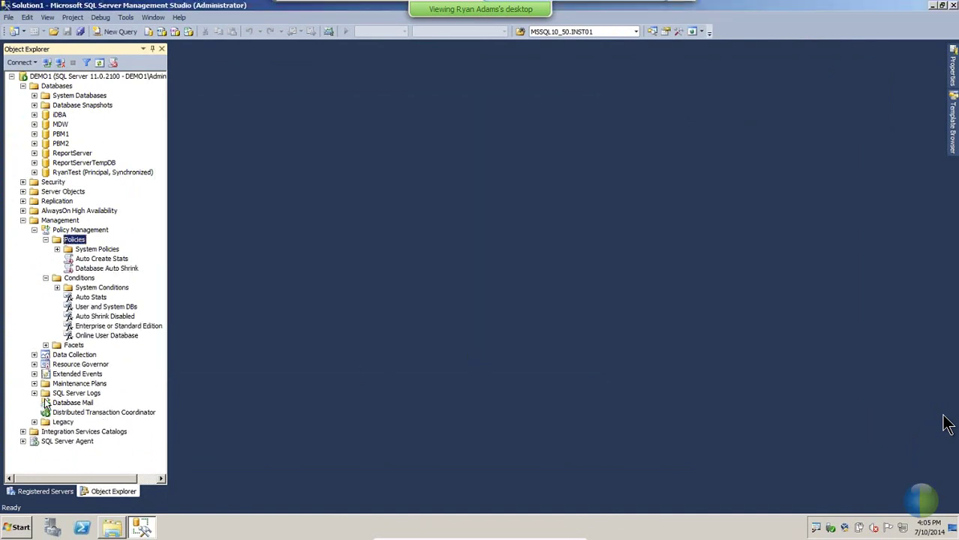
Step: Examine the imported Database Auto Shrink policy and the conditions that came with it under Policy Management
{"action": "left_click", "coordinate": [108, 270]}
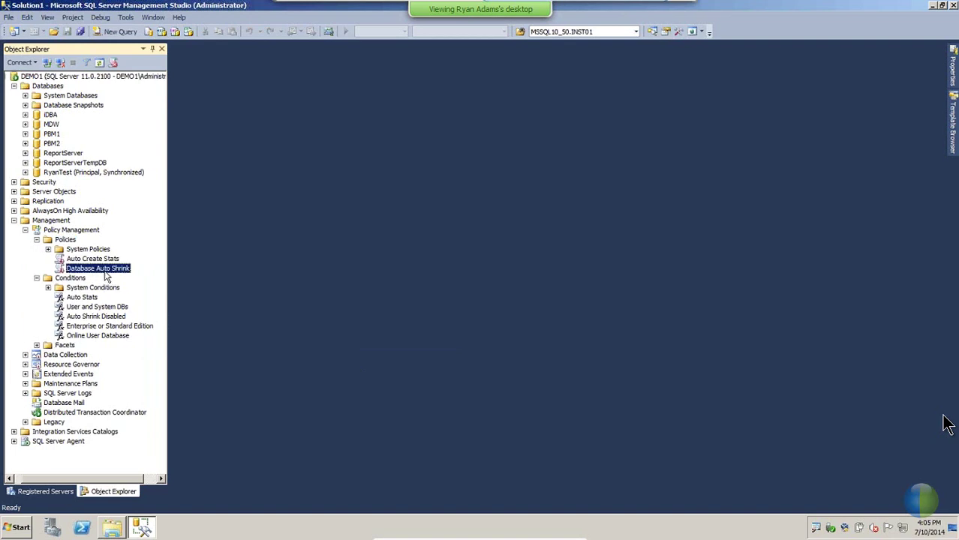
{"action": "left_click", "coordinate": [91, 298]}
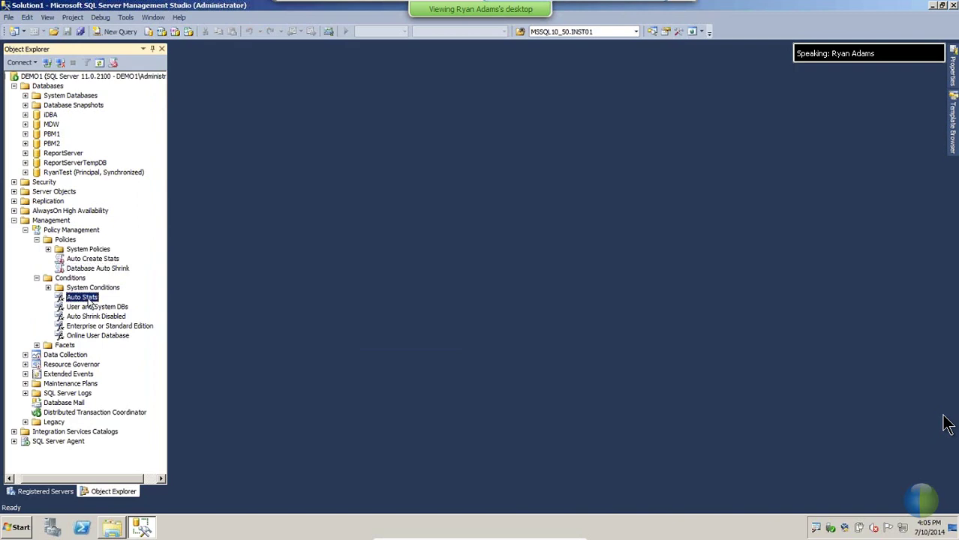
{"action": "left_click", "coordinate": [90, 308]}
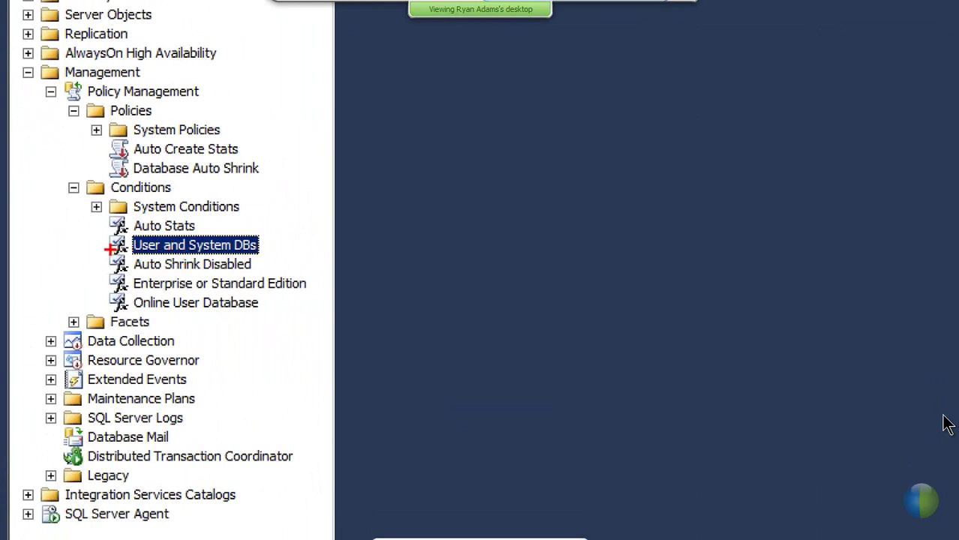
{"action": "mouse_move", "coordinate": [107, 254]}
{"action": "left_mouse_down"}
{"action": "mouse_move", "coordinate": [140, 312]}
{"action": "mouse_move", "coordinate": [244, 328]}
{"action": "mouse_move", "coordinate": [316, 320]}
{"action": "left_mouse_up"}
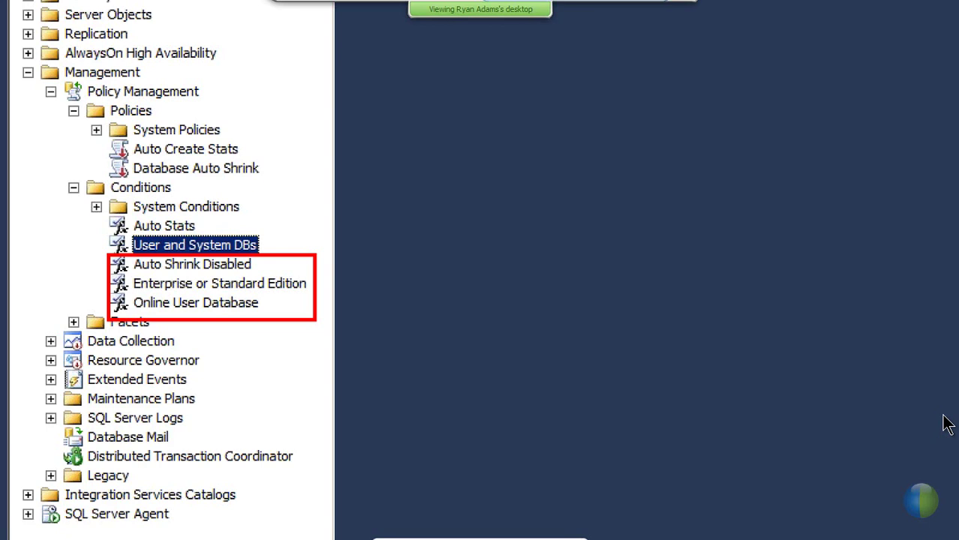
{"action": "key", "text": "Escape"}
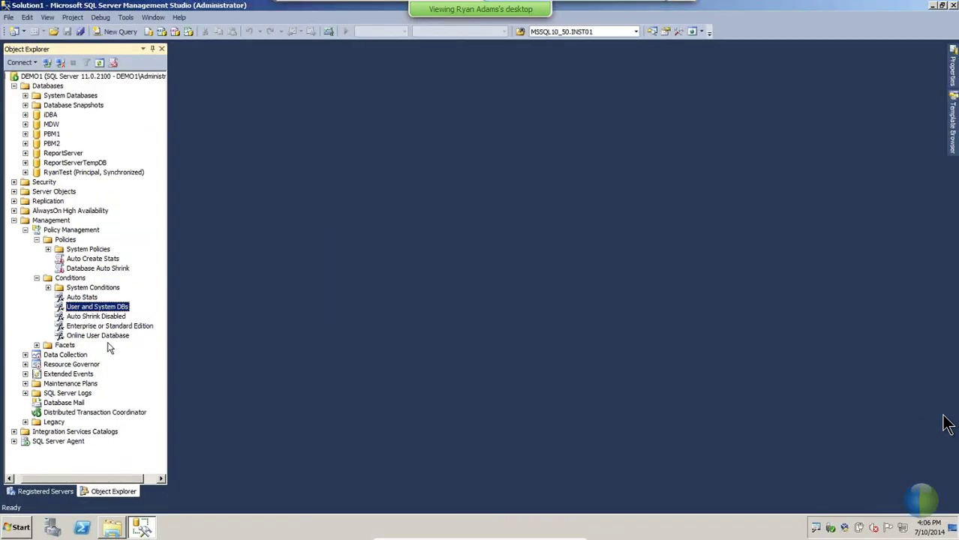
Step: Open the Database Auto Shrink policy and inspect its Auto Shrink Disabled check condition and Online User Database target condition
{"action": "double_click", "coordinate": [105, 272]}
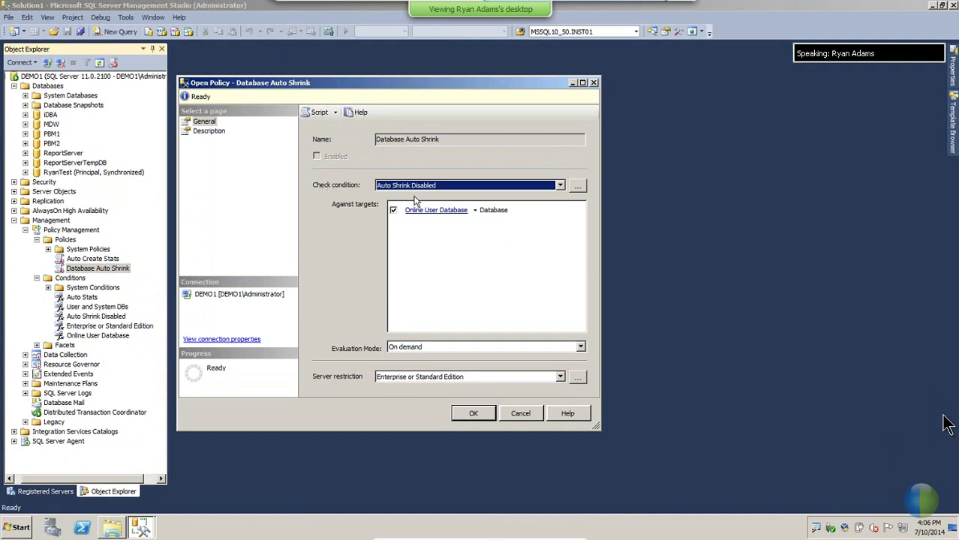
{"action": "left_click", "coordinate": [579, 187]}
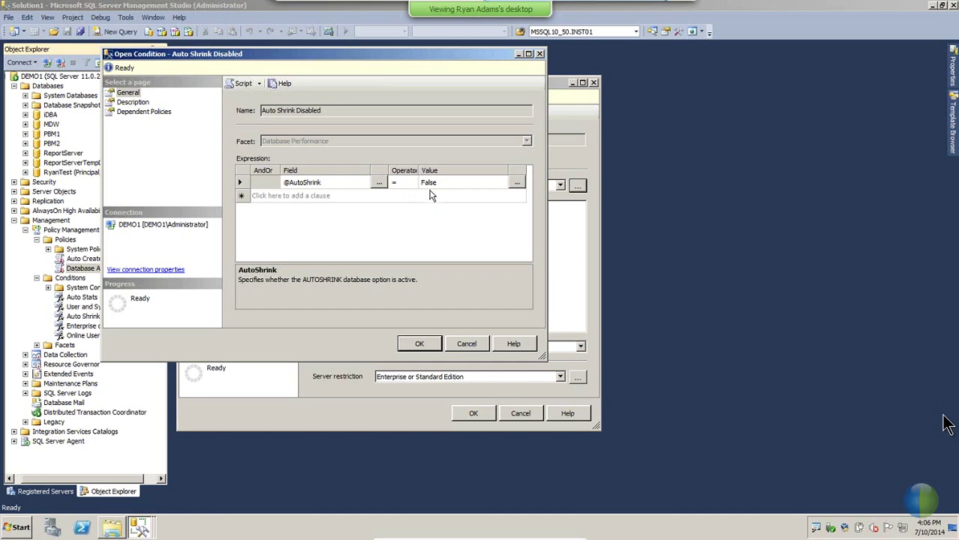
{"action": "left_click", "coordinate": [463, 344]}
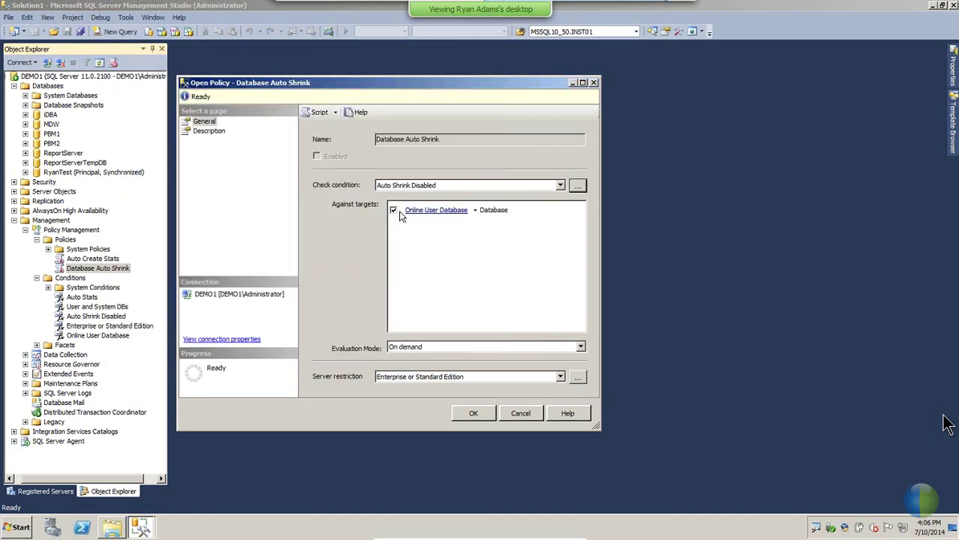
{"action": "left_click", "coordinate": [437, 211]}
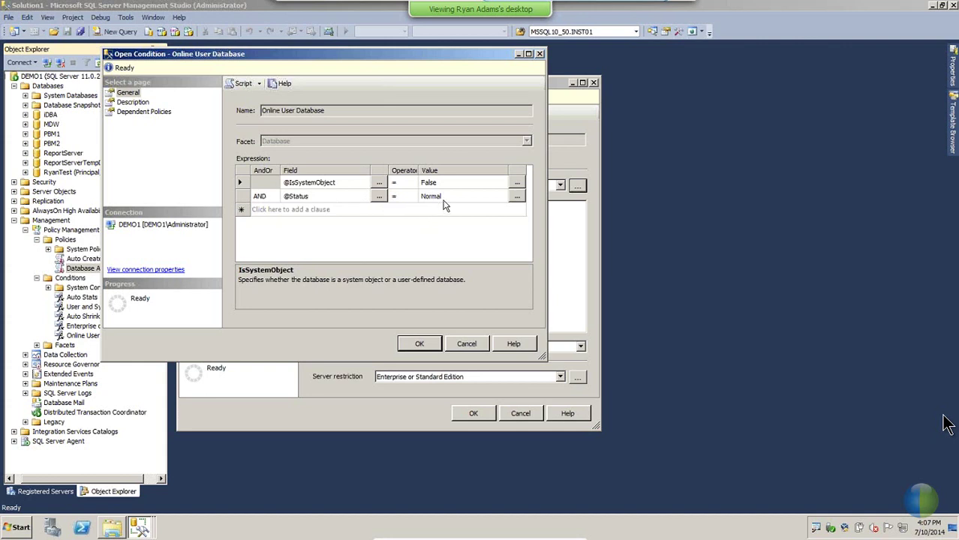
{"action": "left_click", "coordinate": [467, 344]}
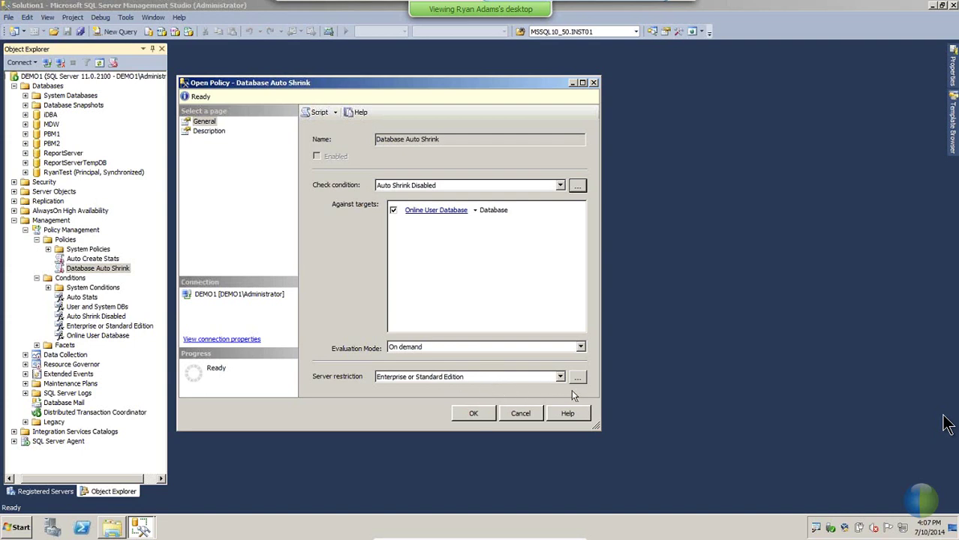
Step: Close the open policy, evaluate the Database Auto Shrink policy, and widen the Target column in the results to show full database paths
{"action": "left_click", "coordinate": [483, 414]}
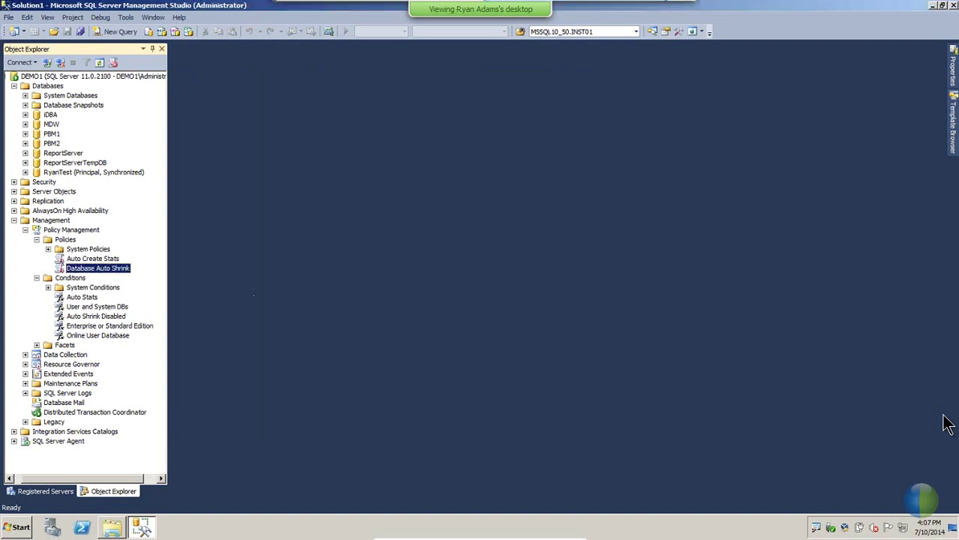
{"action": "right_click", "coordinate": [126, 266]}
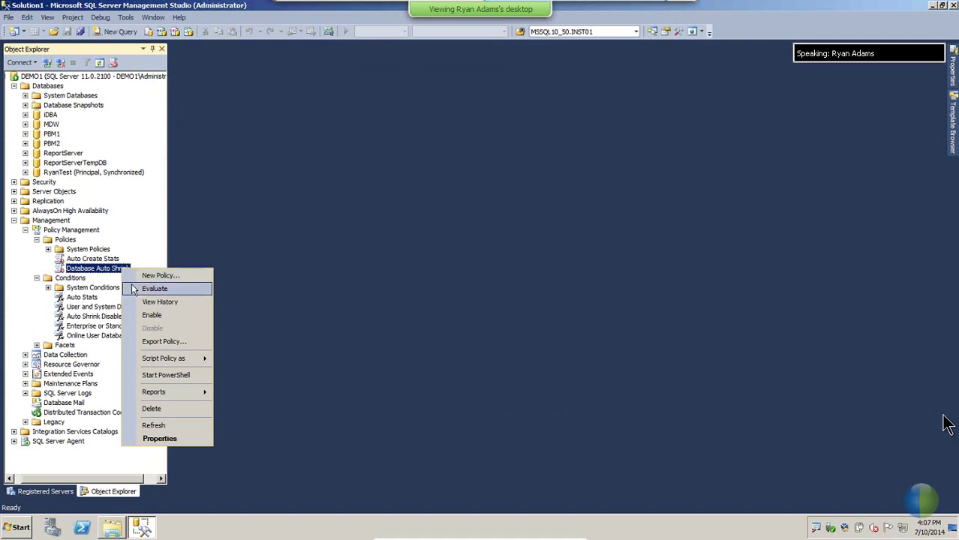
{"action": "left_click", "coordinate": [133, 286]}
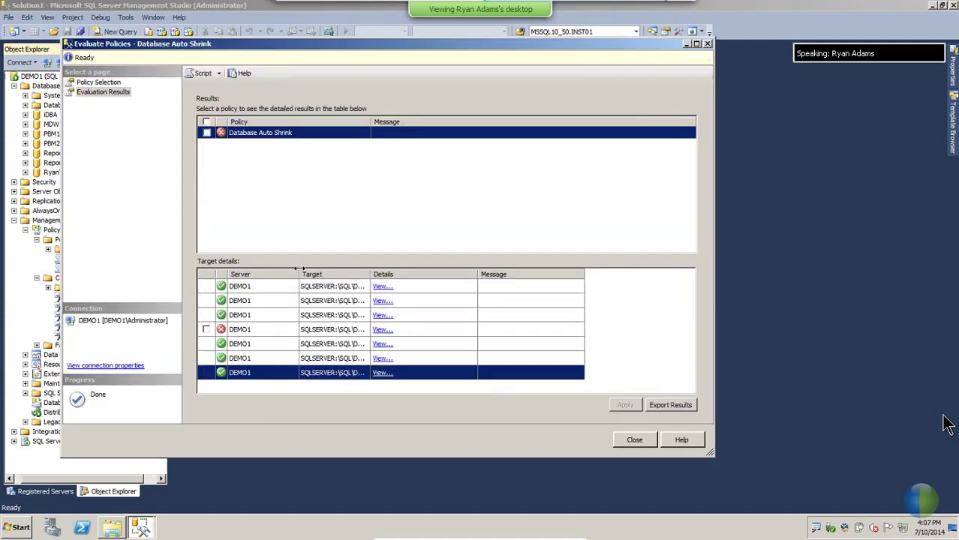
{"action": "double_click", "coordinate": [372, 273]}
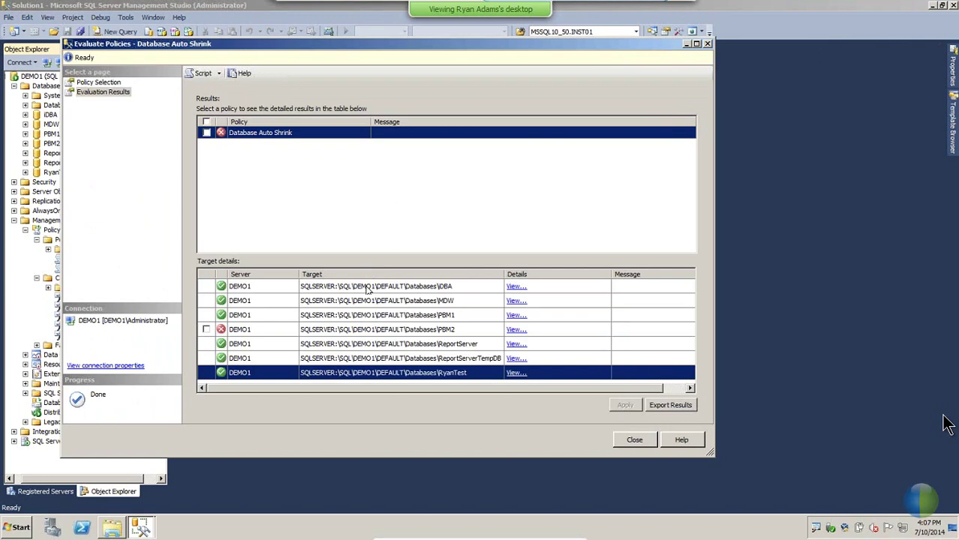
{"action": "left_click", "coordinate": [339, 330]}
{"action": "left_click", "coordinate": [517, 330]}
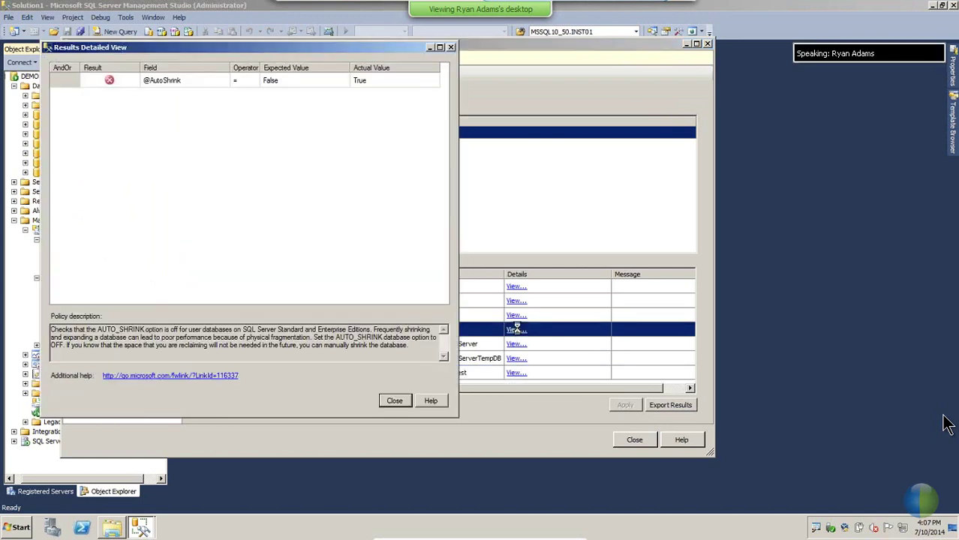
{"action": "left_click", "coordinate": [369, 87]}
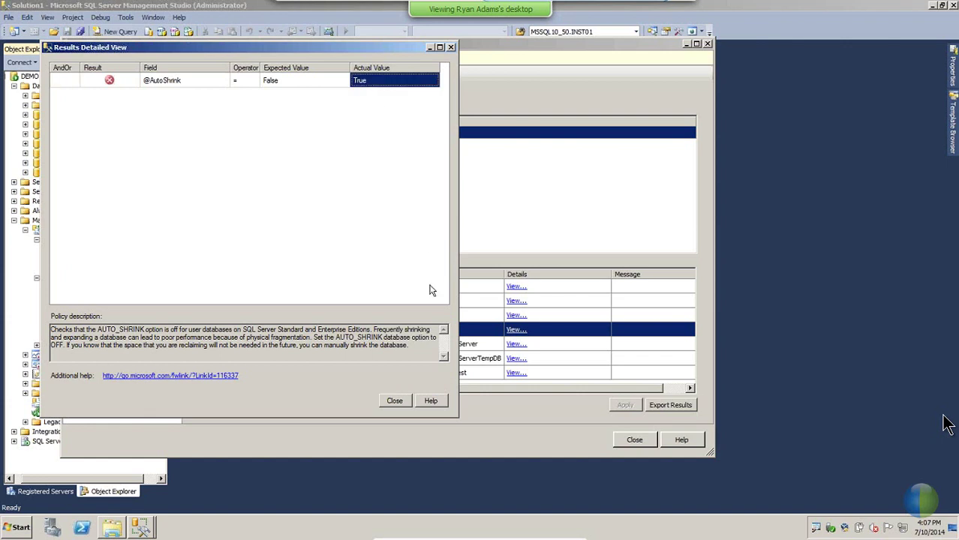
{"action": "left_click", "coordinate": [402, 401]}
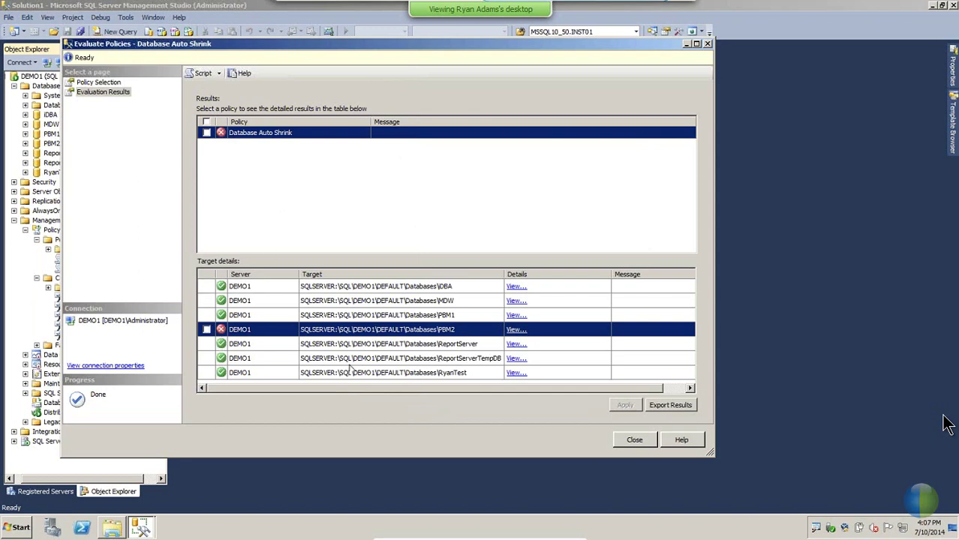
{"action": "left_click", "coordinate": [634, 441]}
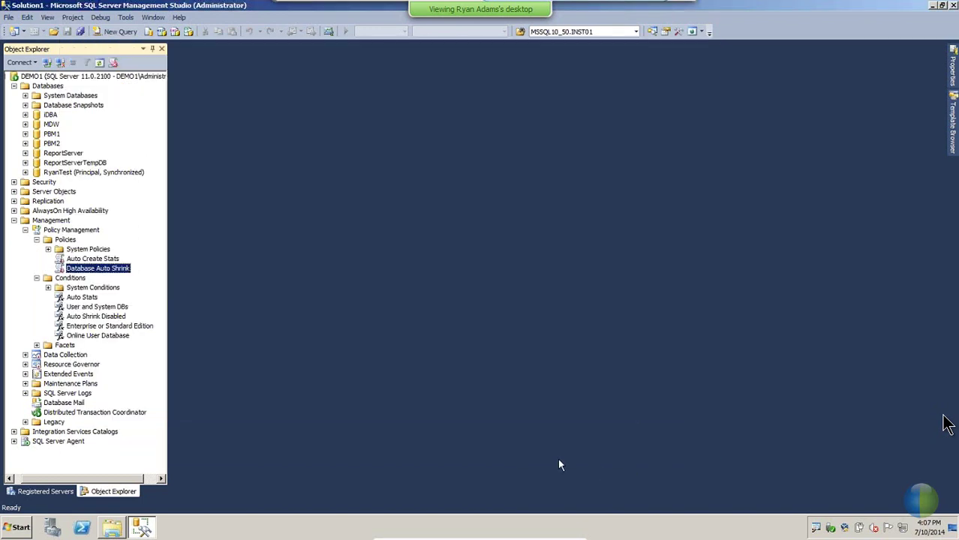
{"action": "double_click", "coordinate": [104, 270]}
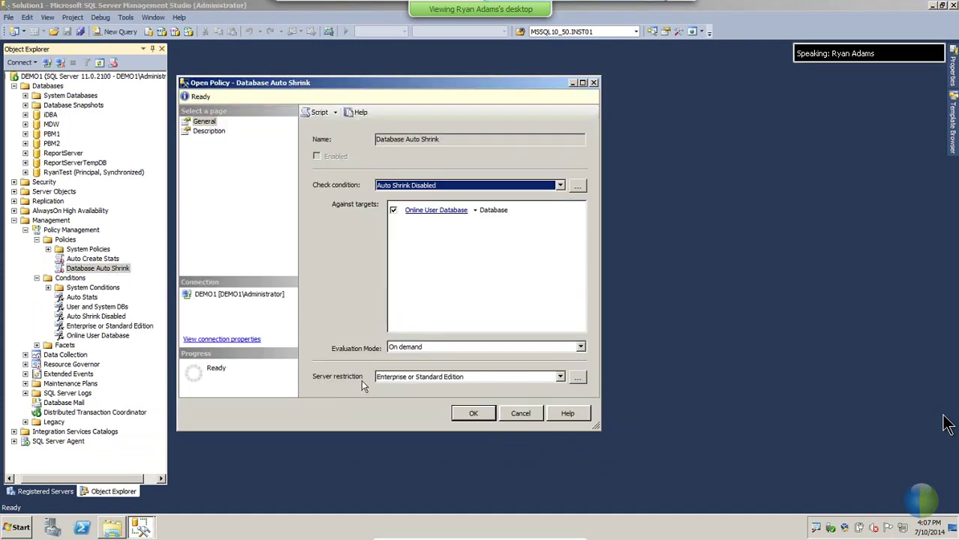
{"action": "left_click", "coordinate": [578, 378]}
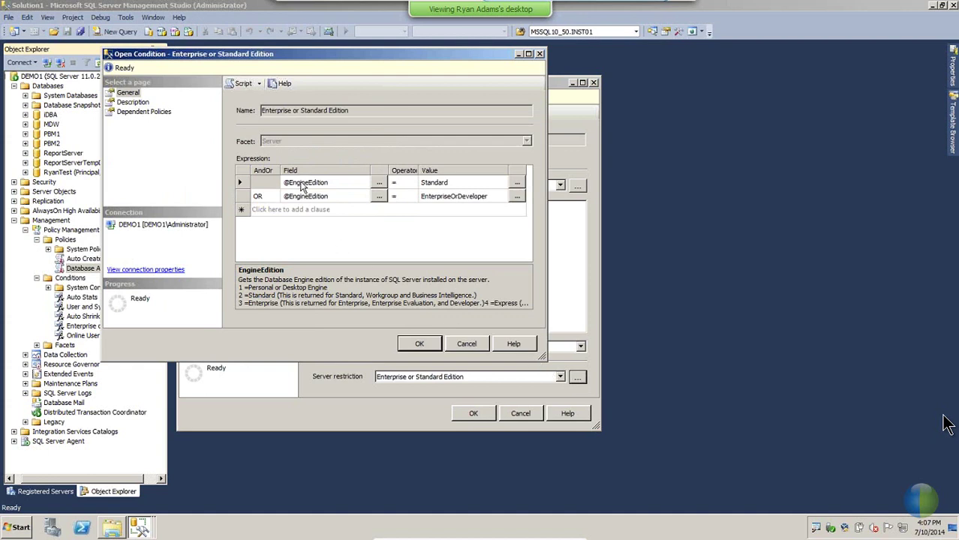
{"action": "left_click", "coordinate": [442, 185]}
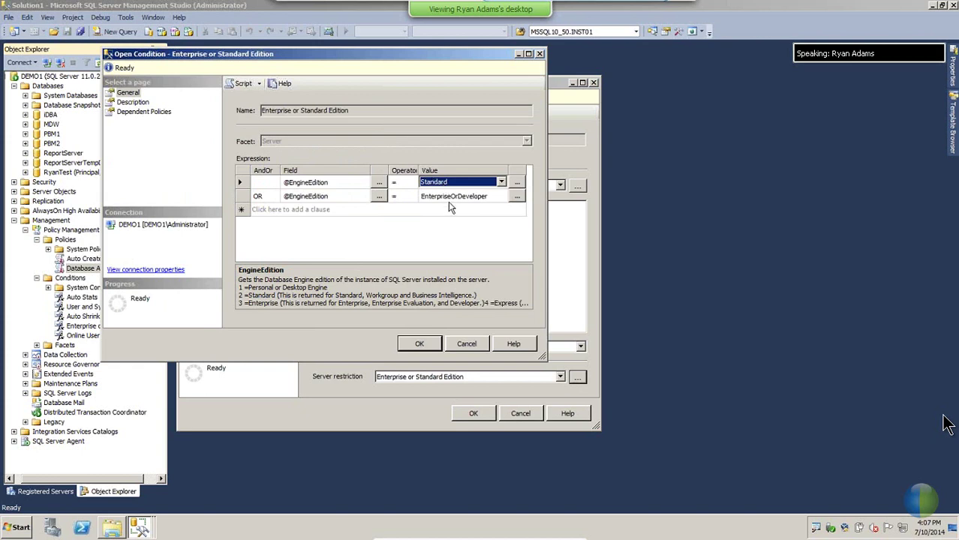
{"action": "left_click", "coordinate": [450, 201]}
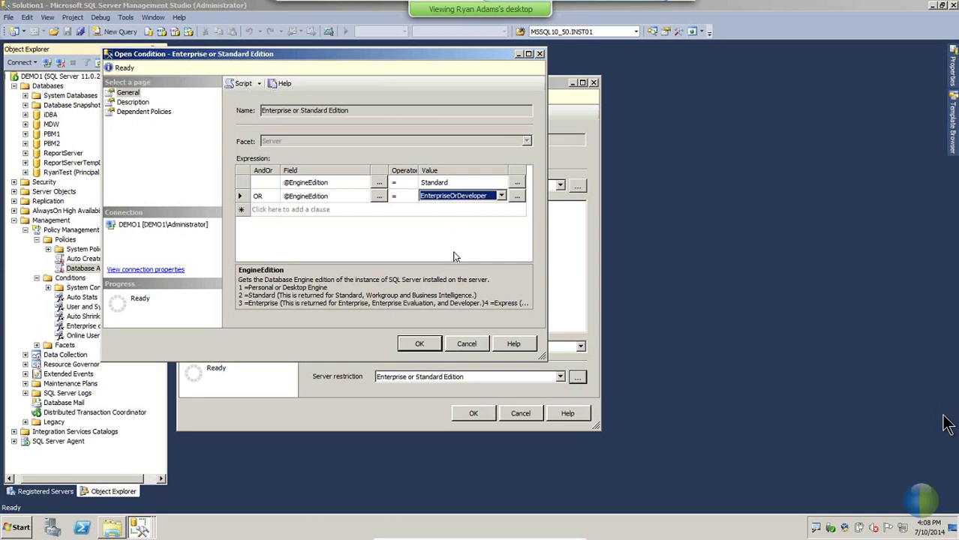
{"action": "left_click", "coordinate": [468, 346]}
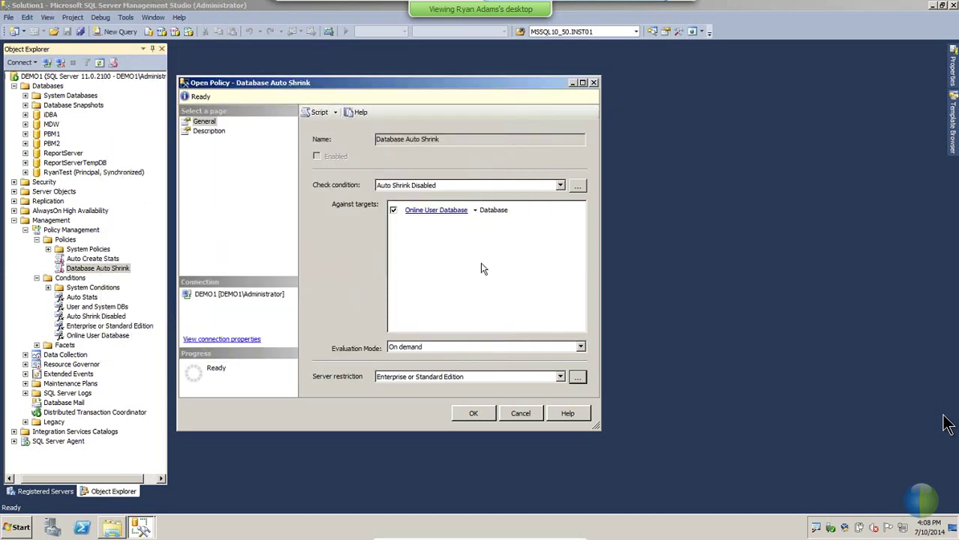
{"action": "left_click", "coordinate": [521, 413]}
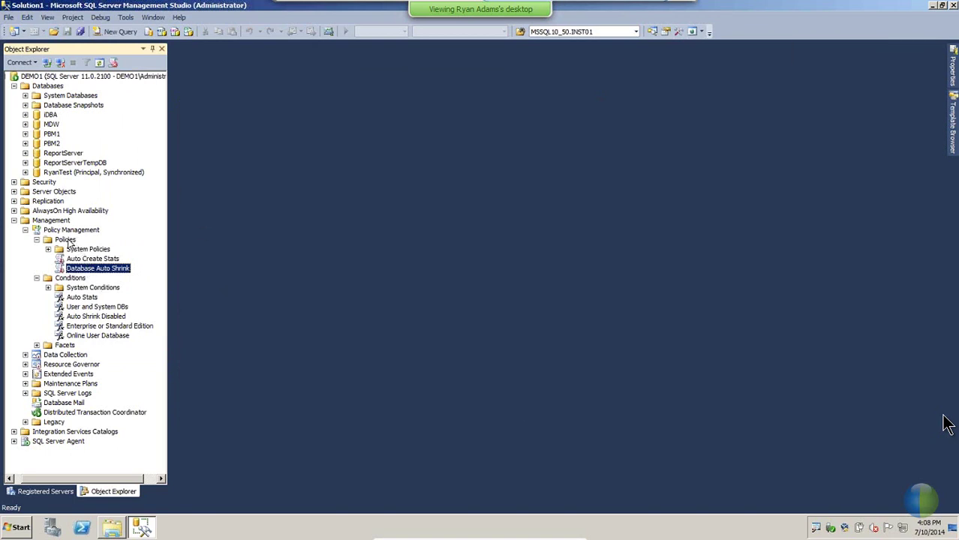
Step: Start a new policy under Policies and name it SP Naming
{"action": "right_click", "coordinate": [66, 240]}
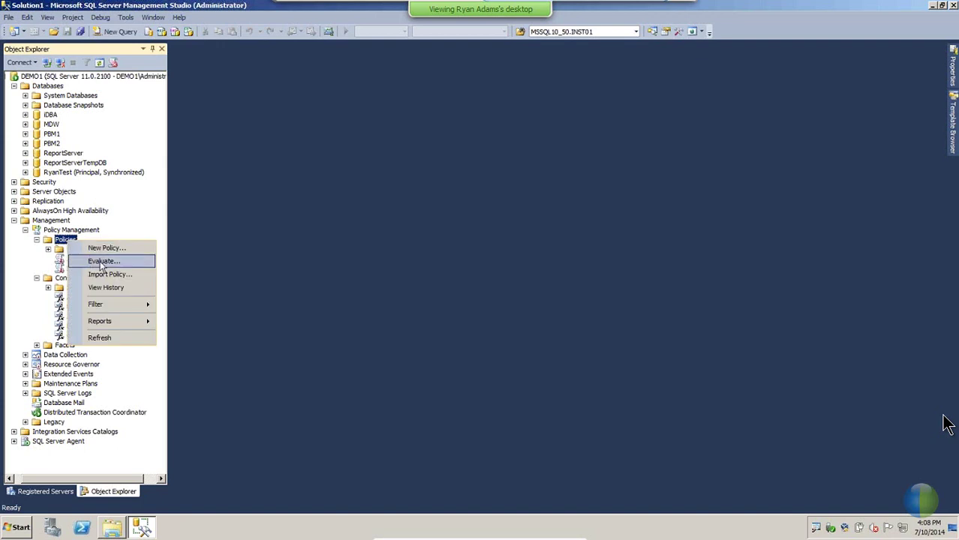
{"action": "left_click", "coordinate": [106, 249]}
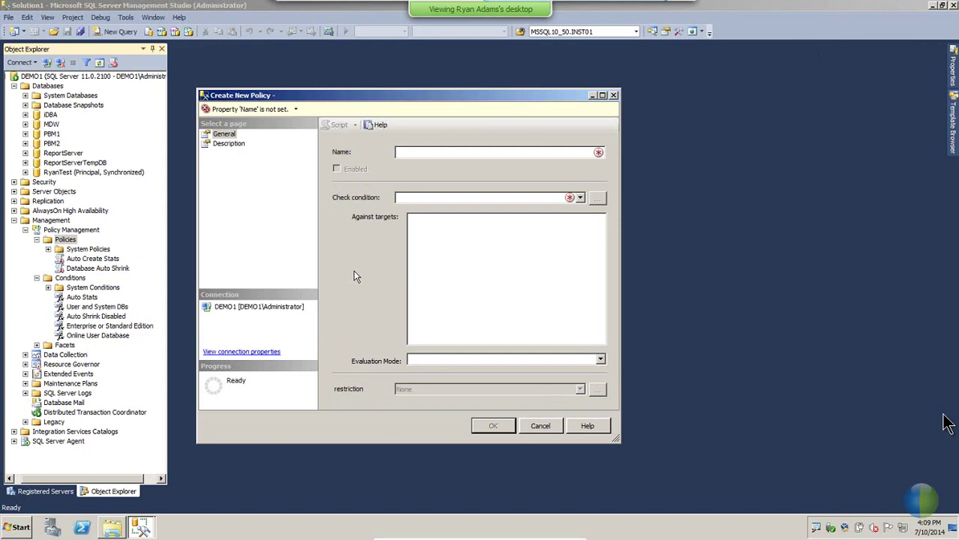
{"action": "type", "text": "SP Naming"}
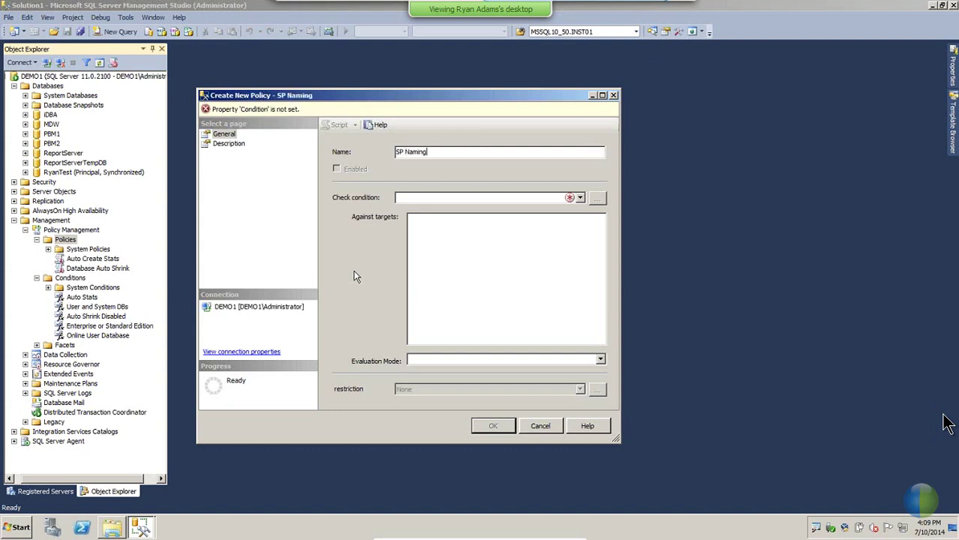
Step: Start a new check condition for the policy, name it SP Name, and set its facet to Stored Procedure
{"action": "left_click", "coordinate": [579, 198]}
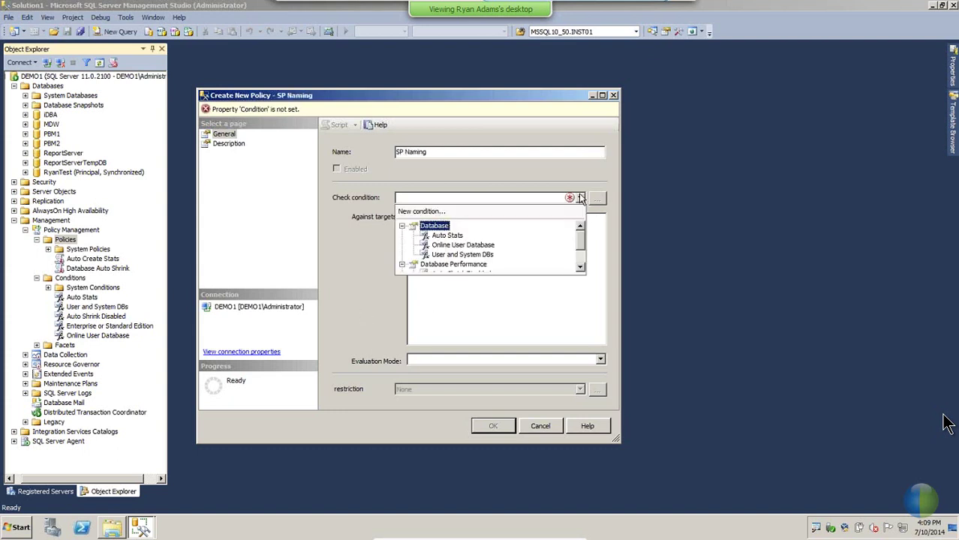
{"action": "left_click", "coordinate": [452, 211]}
{"action": "type", "text": "SP Name"}
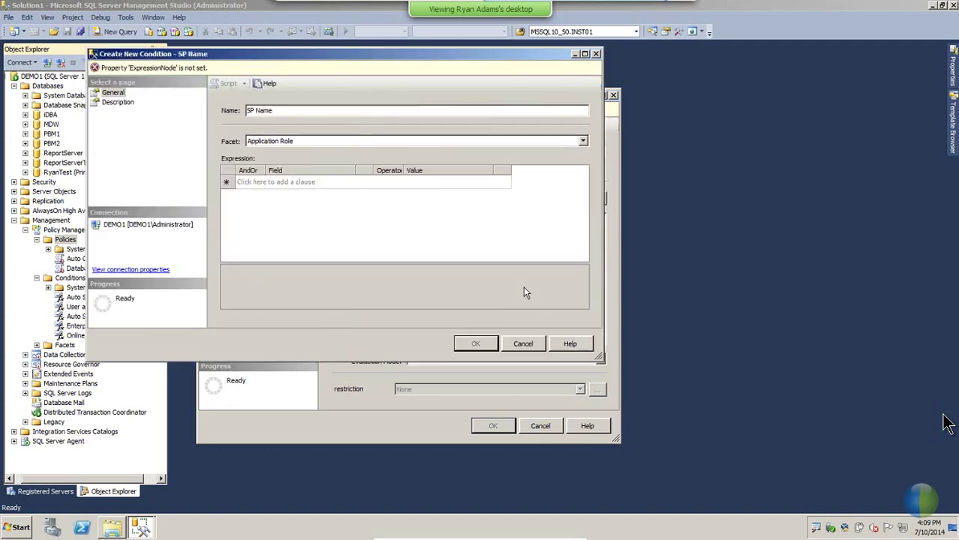
{"action": "left_click", "coordinate": [282, 141]}
{"action": "scroll", "coordinate": [313, 261], "scroll_direction": "down", "scroll_amount": 8}
{"action": "scroll", "coordinate": [312, 257], "scroll_direction": "down", "scroll_amount": 11}
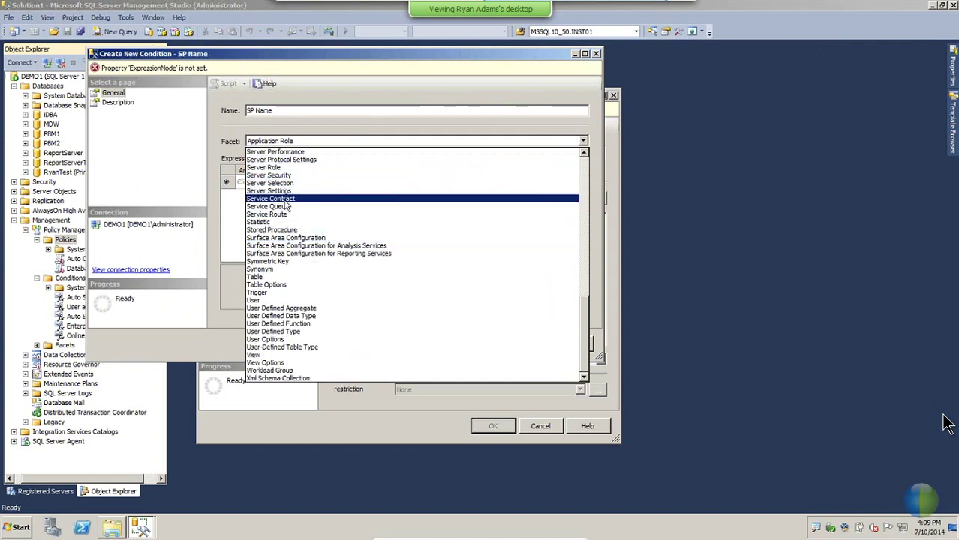
{"action": "left_click", "coordinate": [291, 229]}
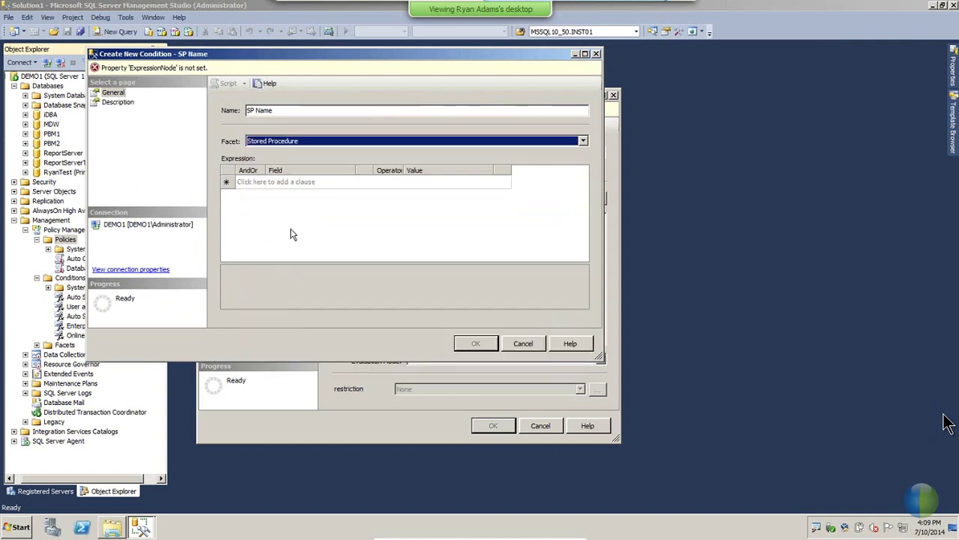
{"action": "left_click", "coordinate": [295, 182]}
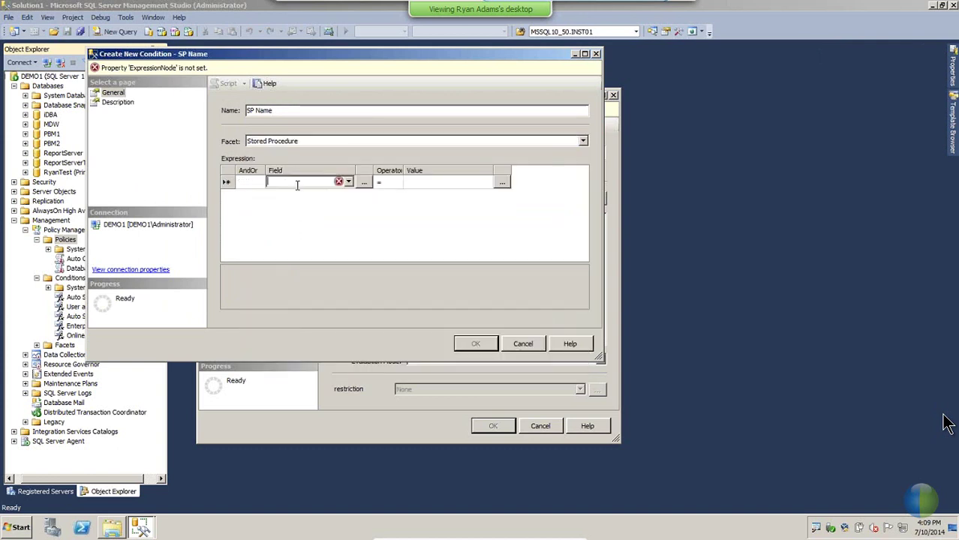
{"action": "left_click", "coordinate": [348, 183]}
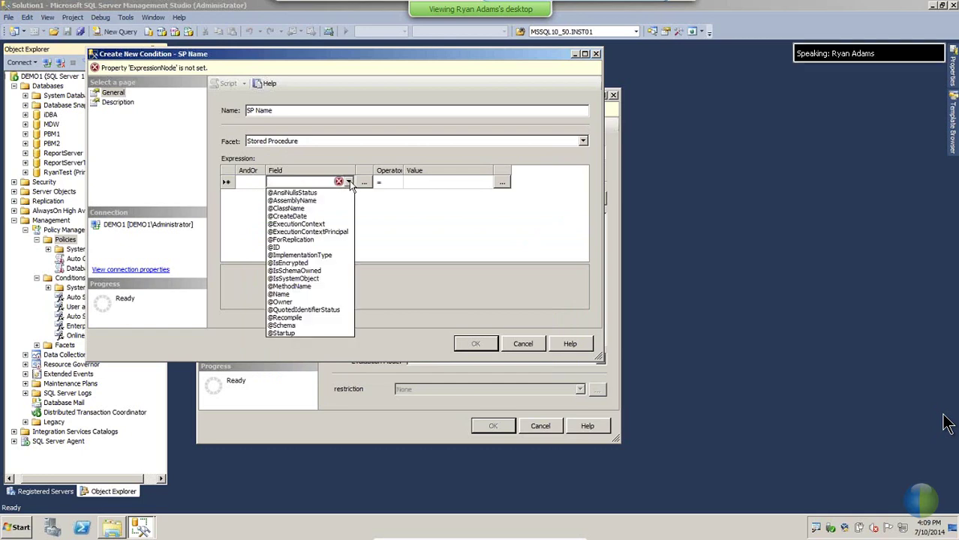
{"action": "left_click", "coordinate": [304, 297]}
{"action": "left_click", "coordinate": [390, 184]}
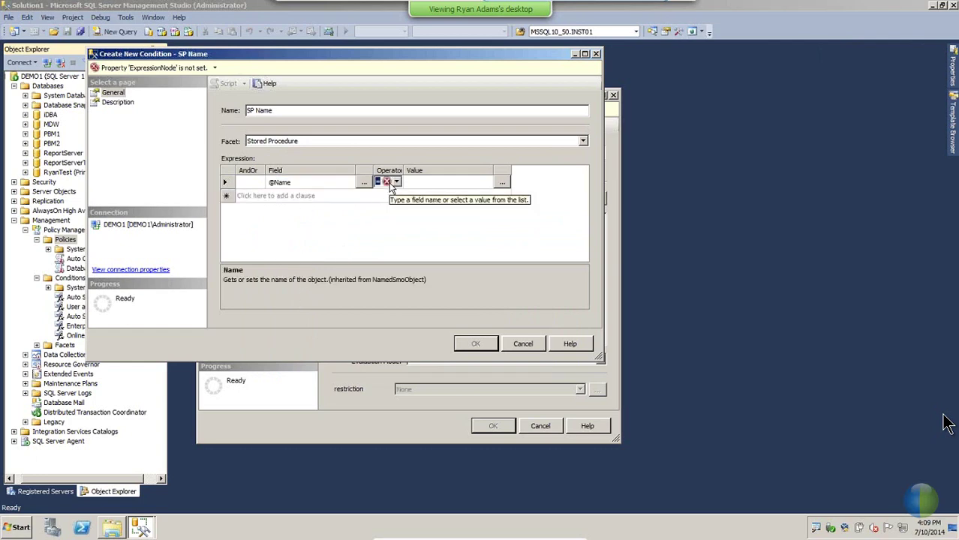
{"action": "left_click", "coordinate": [396, 184]}
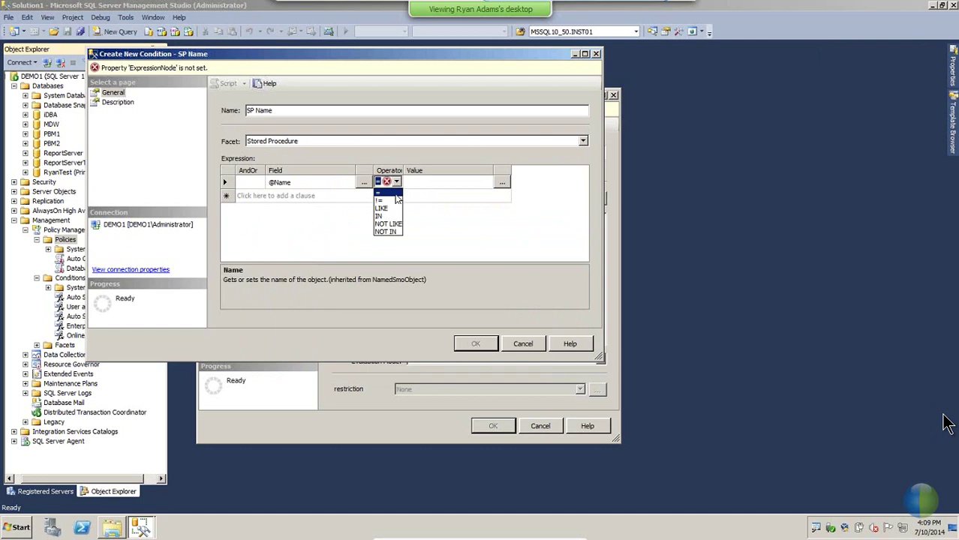
{"action": "left_click", "coordinate": [393, 210]}
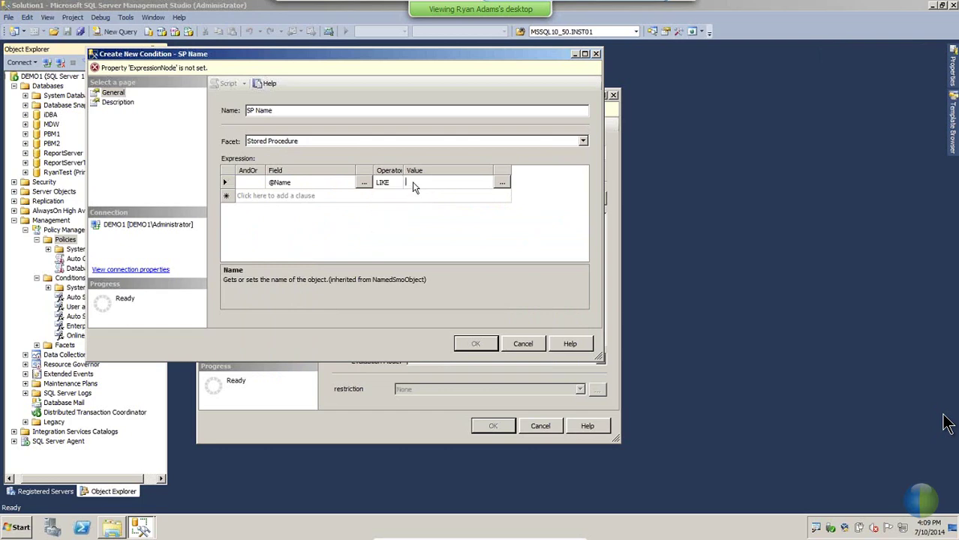
{"action": "type", "text": "'usp_"}
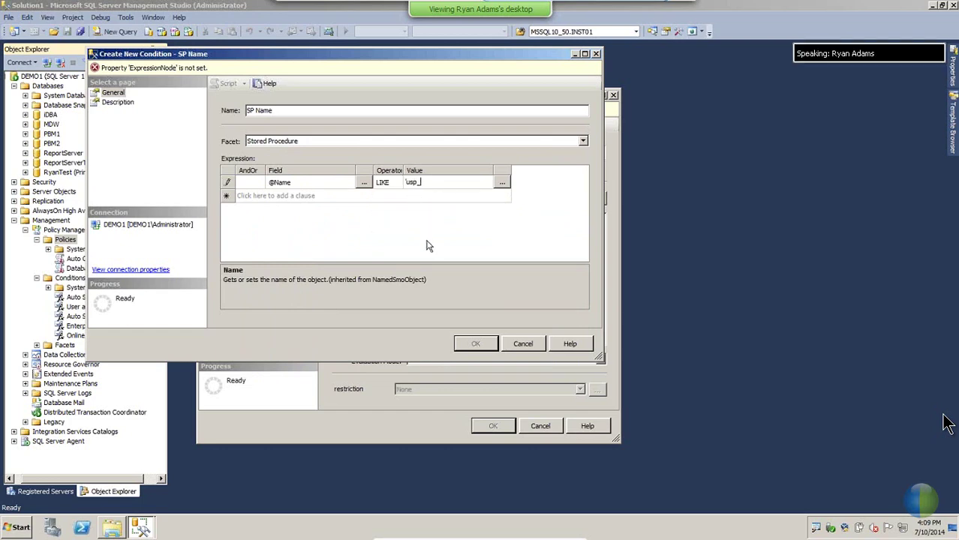
{"action": "type", "text": "%'"}
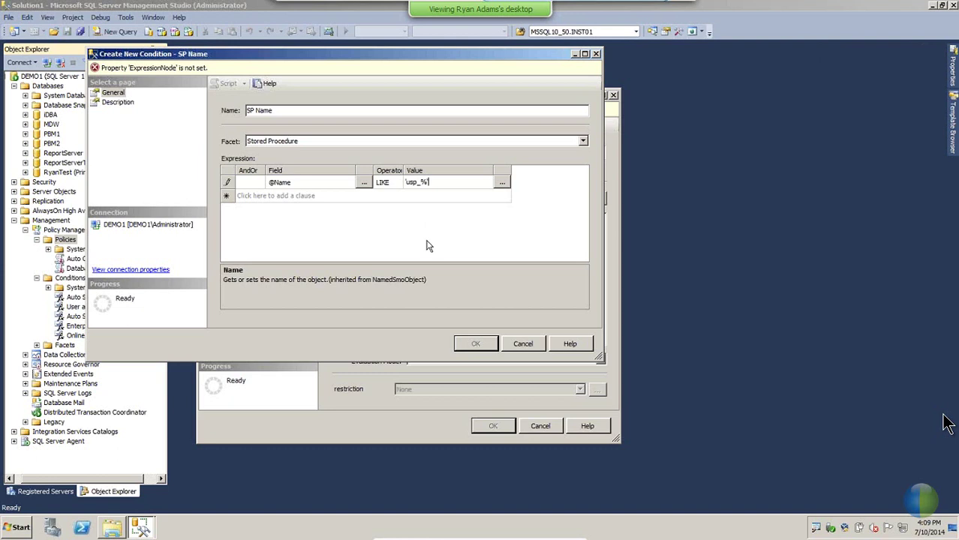
{"action": "key", "text": "Return"}
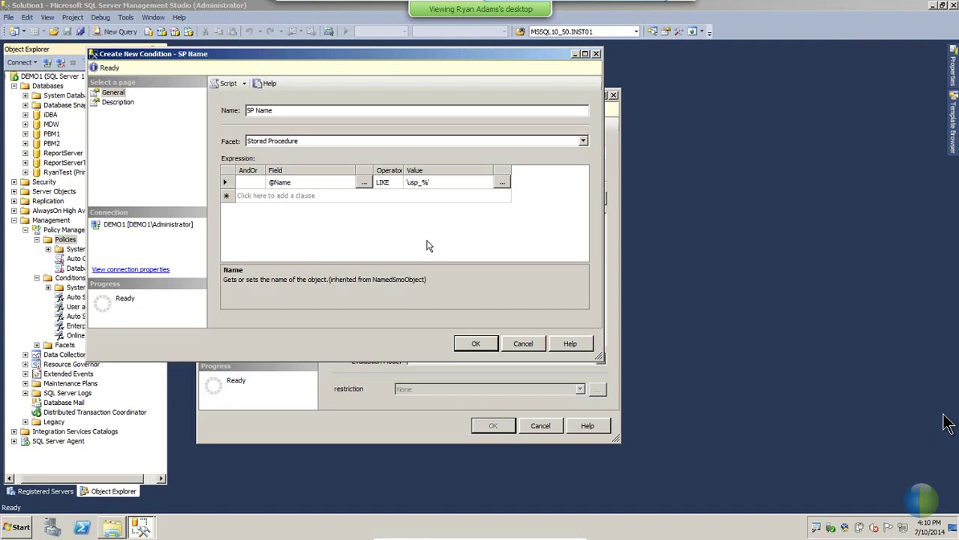
{"action": "left_click", "coordinate": [122, 103]}
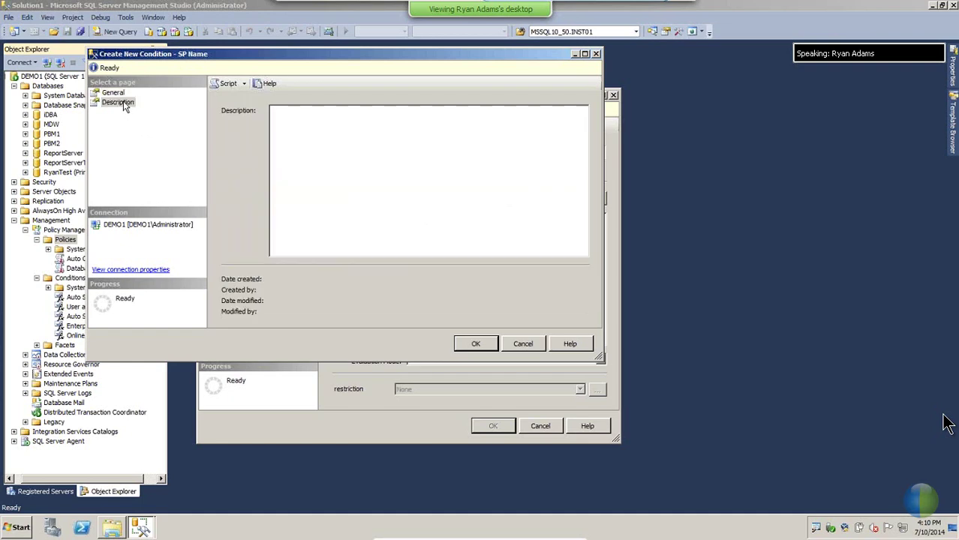
{"action": "left_click", "coordinate": [116, 93]}
{"action": "left_click", "coordinate": [478, 345]}
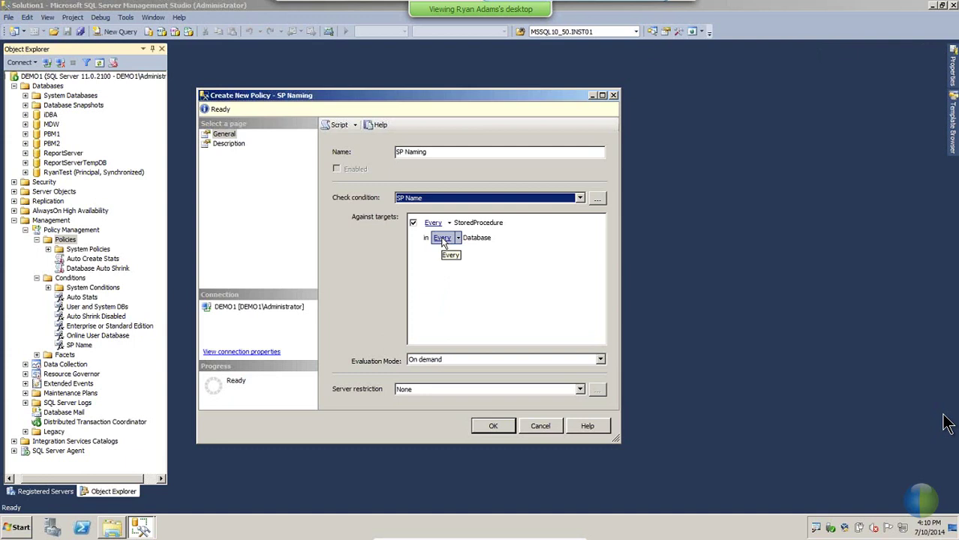
Step: Set the SP Naming policy's evaluation mode to On change: prevent and enable the policy
{"action": "left_click", "coordinate": [427, 364]}
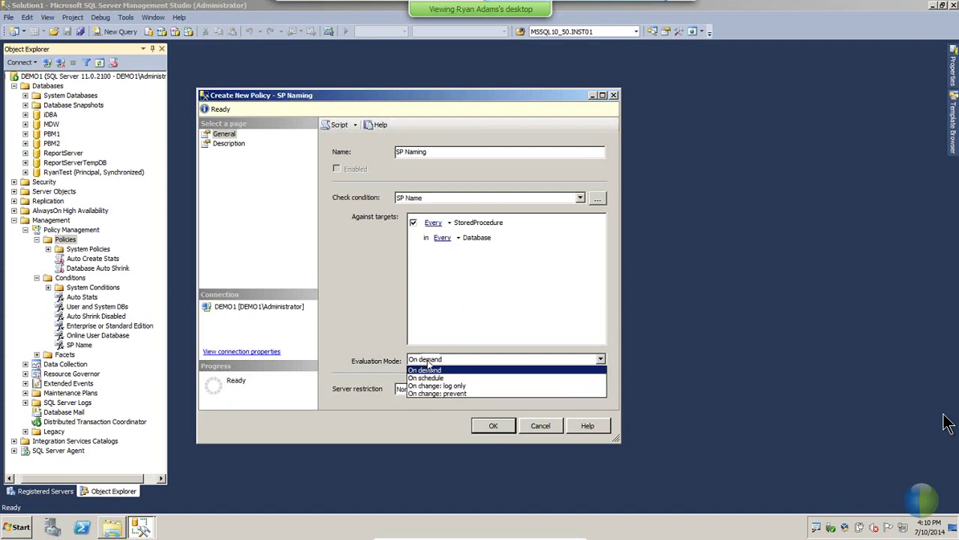
{"action": "left_click", "coordinate": [468, 394]}
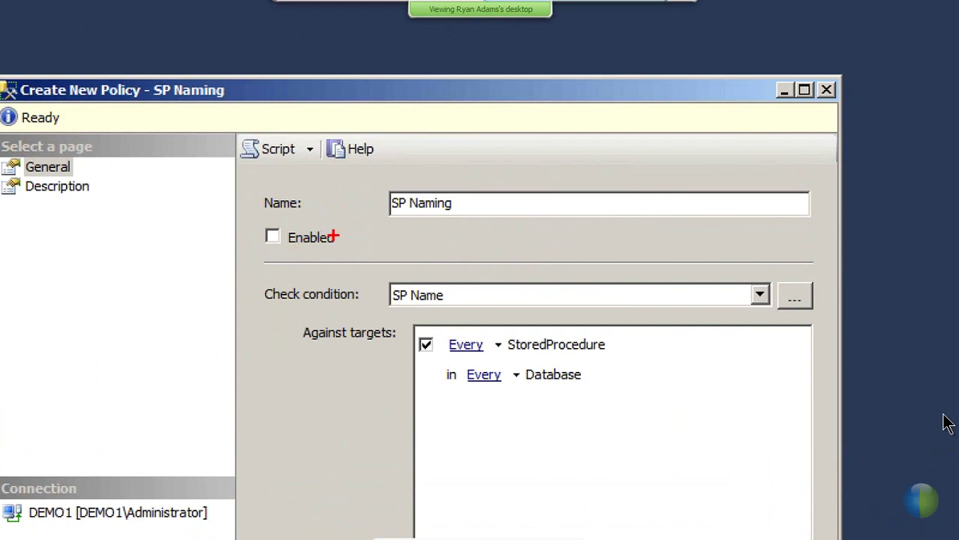
{"action": "mouse_move", "coordinate": [251, 219]}
{"action": "left_mouse_down"}
{"action": "mouse_move", "coordinate": [255, 263]}
{"action": "mouse_move", "coordinate": [360, 263]}
{"action": "left_mouse_up"}
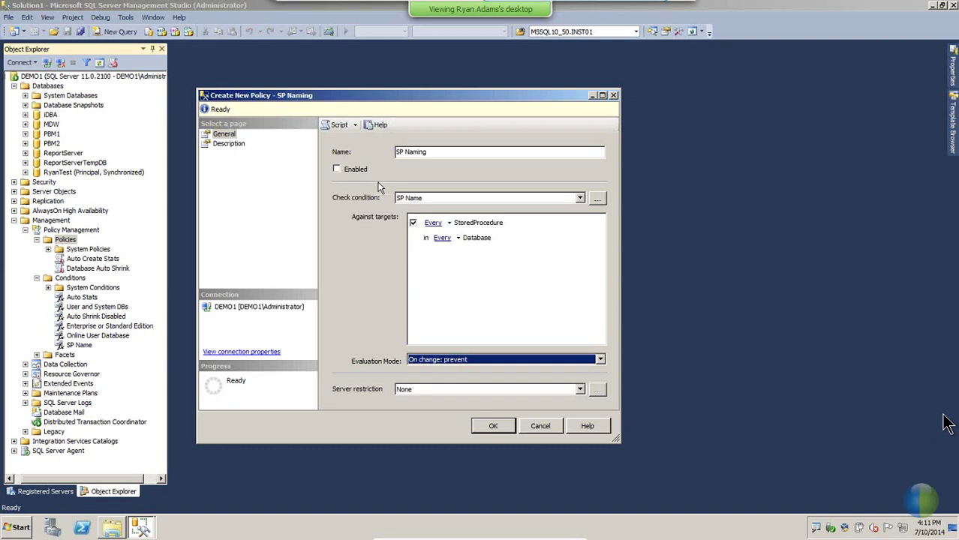
{"action": "left_click", "coordinate": [358, 170]}
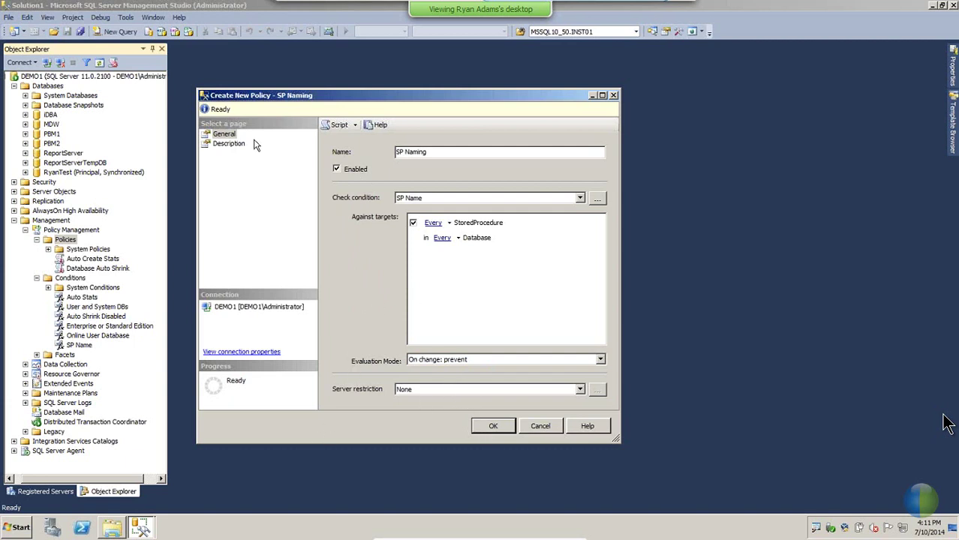
Step: Enter "My Description" as the SP Naming policy's description
{"action": "left_click", "coordinate": [229, 144]}
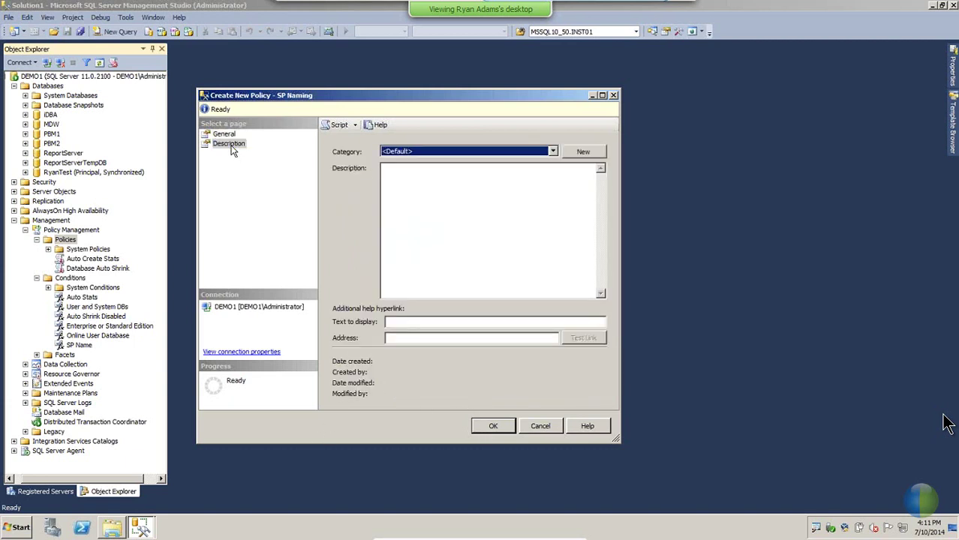
{"action": "left_click", "coordinate": [413, 200]}
{"action": "type", "text": "My De"}
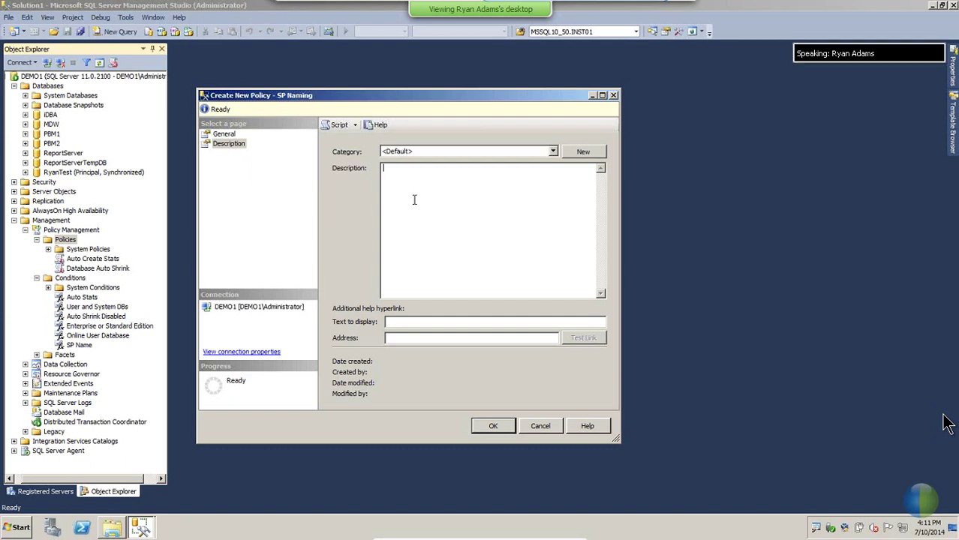
{"action": "type", "text": "scription"}
{"action": "left_click", "coordinate": [417, 322]}
{"action": "type", "text": "Dev"}
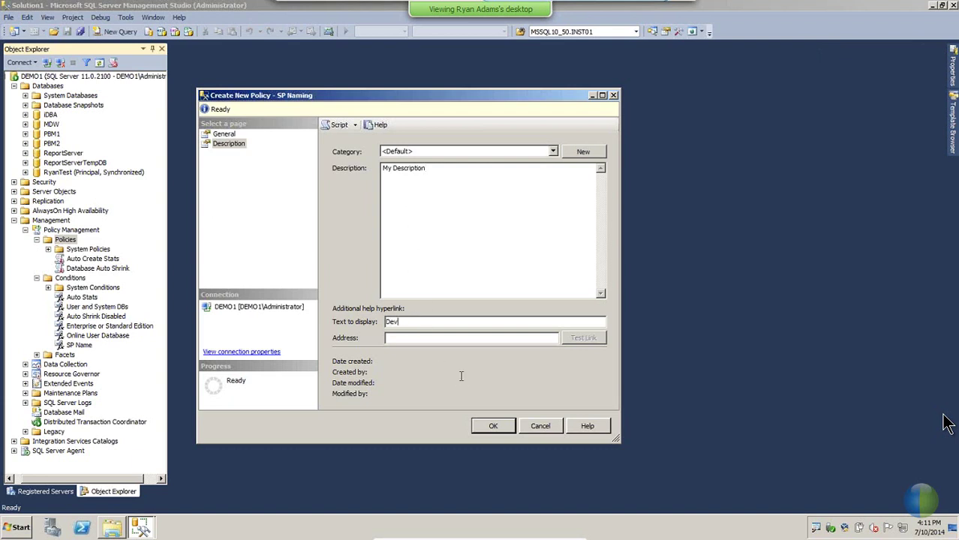
{"action": "type", "text": "eloper stop doing this!"}
{"action": "key", "text": "Tab"}
{"action": "type", "text": "http://m"}
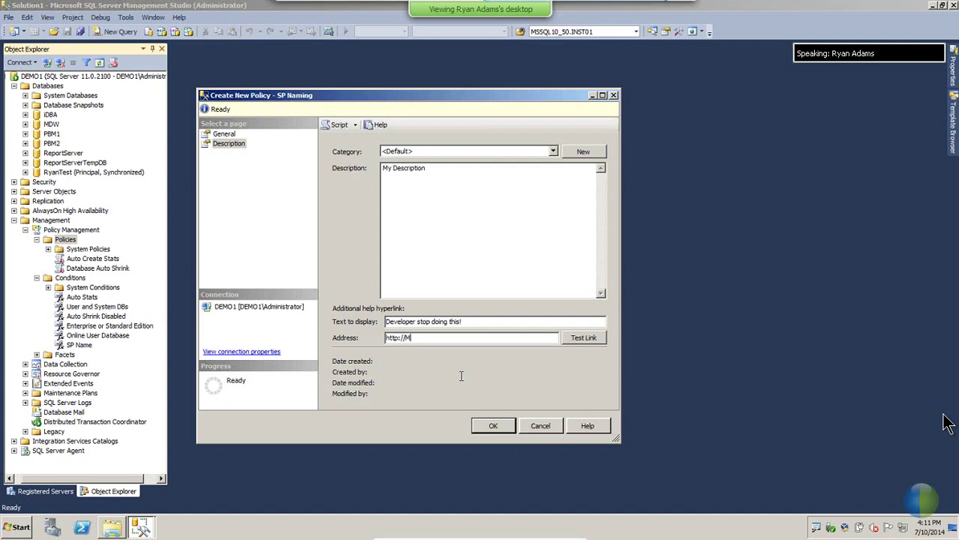
{"action": "type", "text": "yHelpDe"}
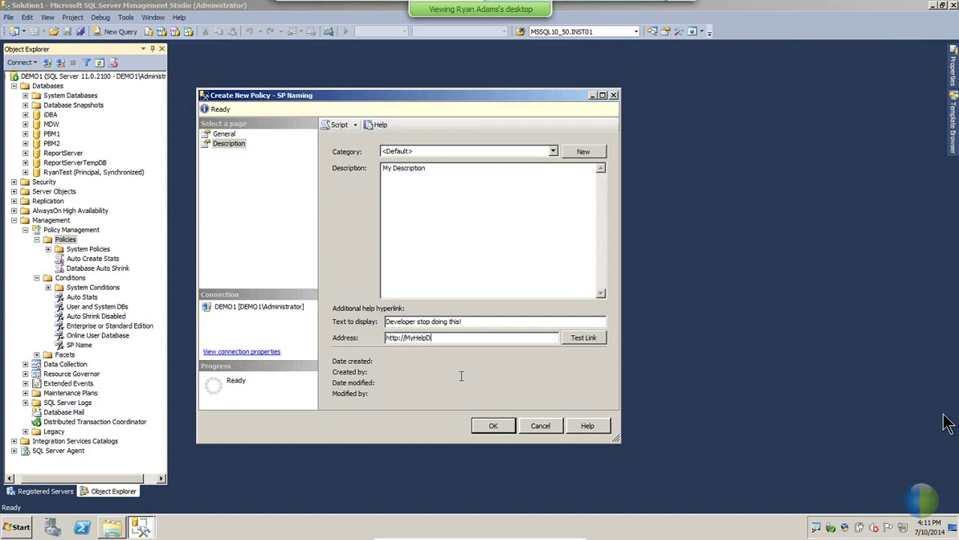
{"action": "type", "text": "sk.com"}
{"action": "left_click", "coordinate": [495, 426]}
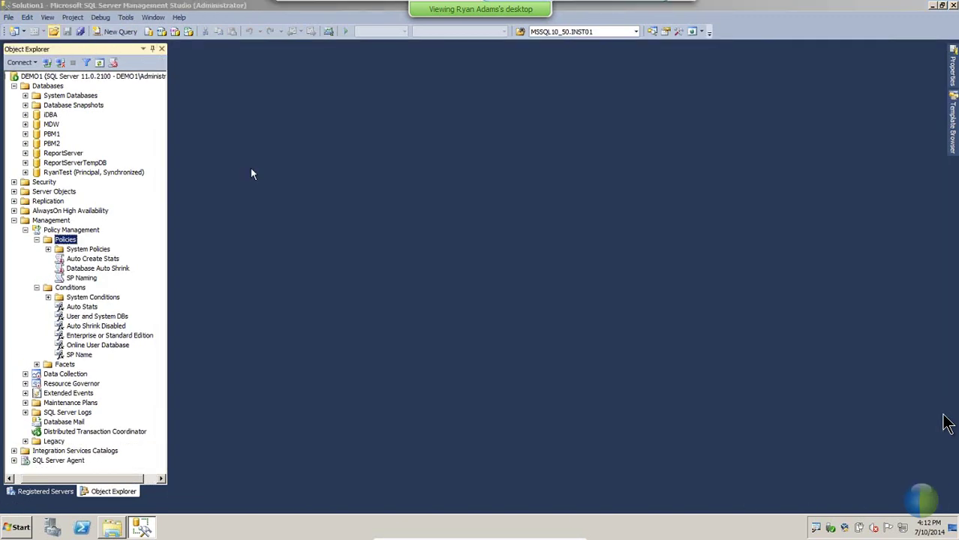
Step: Open CreateProcedure.sql from the Temp folder and execute it to try creating the sp_PBMCheck procedure in PBM2
{"action": "key", "text": "ctrl+o"}
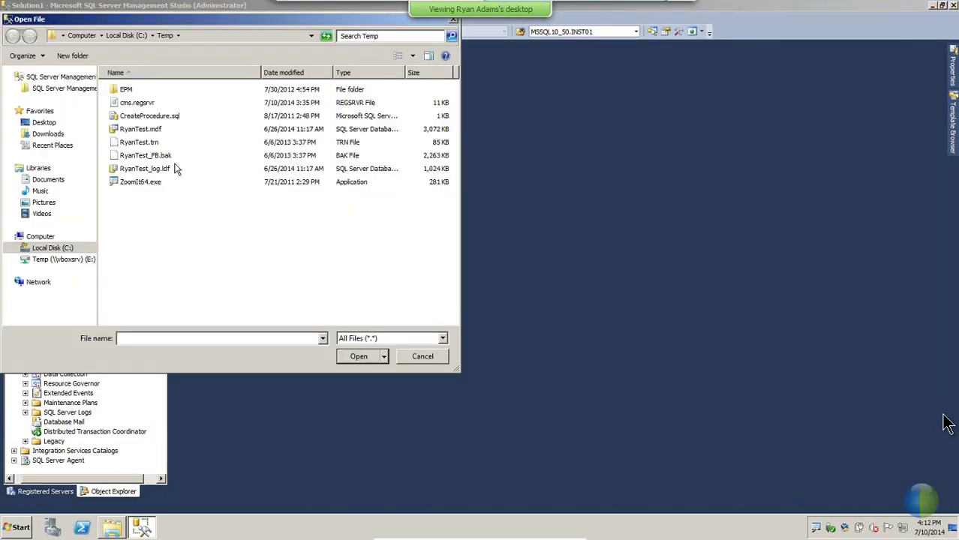
{"action": "double_click", "coordinate": [145, 118]}
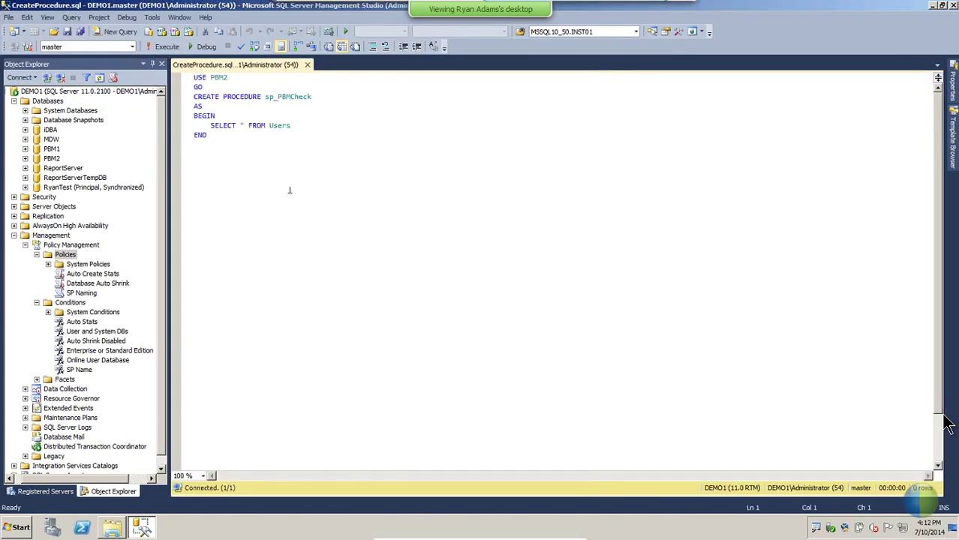
{"action": "left_click_drag", "start_coordinate": [211, 78], "coordinate": [228, 77]}
{"action": "left_click_drag", "start_coordinate": [265, 97], "coordinate": [323, 94]}
{"action": "left_click", "coordinate": [324, 94]}
{"action": "left_click_drag", "start_coordinate": [265, 97], "coordinate": [312, 97]}
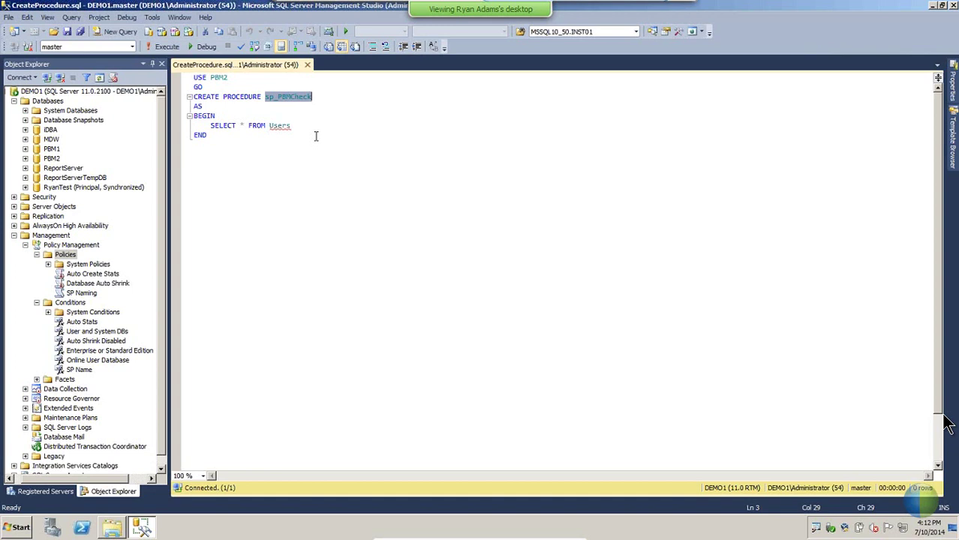
{"action": "left_click", "coordinate": [328, 94]}
{"action": "mouse_move", "coordinate": [264, 96]}
{"action": "left_mouse_down"}
{"action": "mouse_move", "coordinate": [301, 96]}
{"action": "mouse_move", "coordinate": [265, 102]}
{"action": "left_mouse_up"}
{"action": "left_click", "coordinate": [315, 96]}
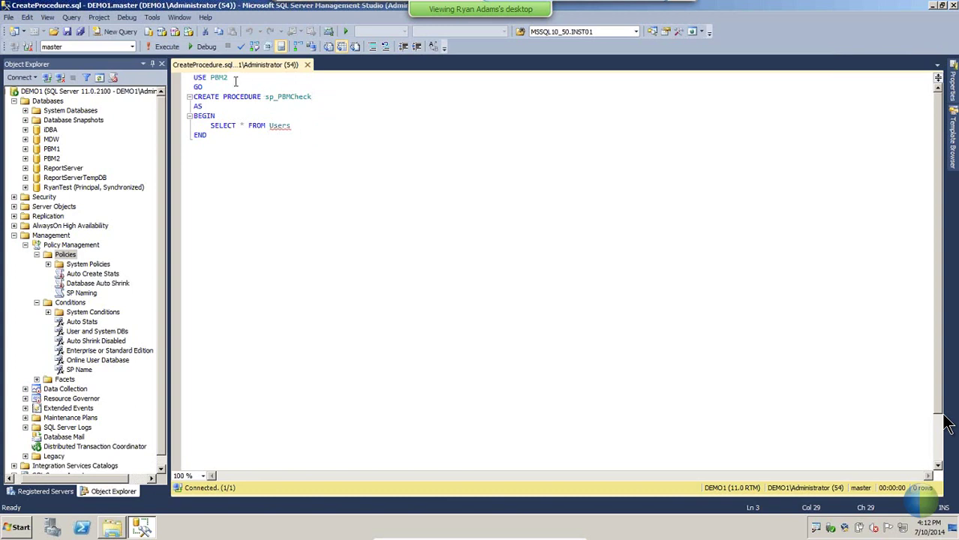
{"action": "left_click", "coordinate": [165, 47]}
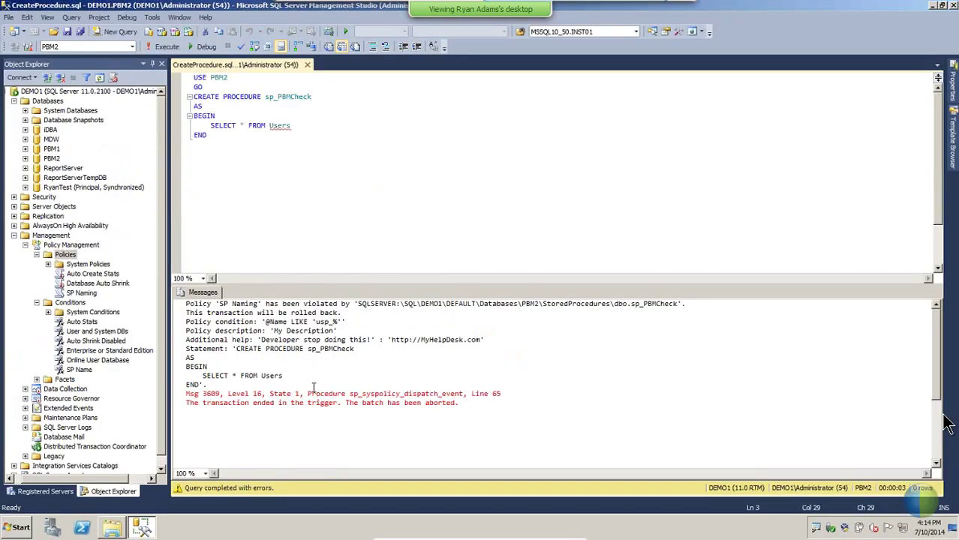
Step: Register server 127.0.0.1 in the PROD group of the central management server under the name DEMO1
{"action": "left_click", "coordinate": [31, 492]}
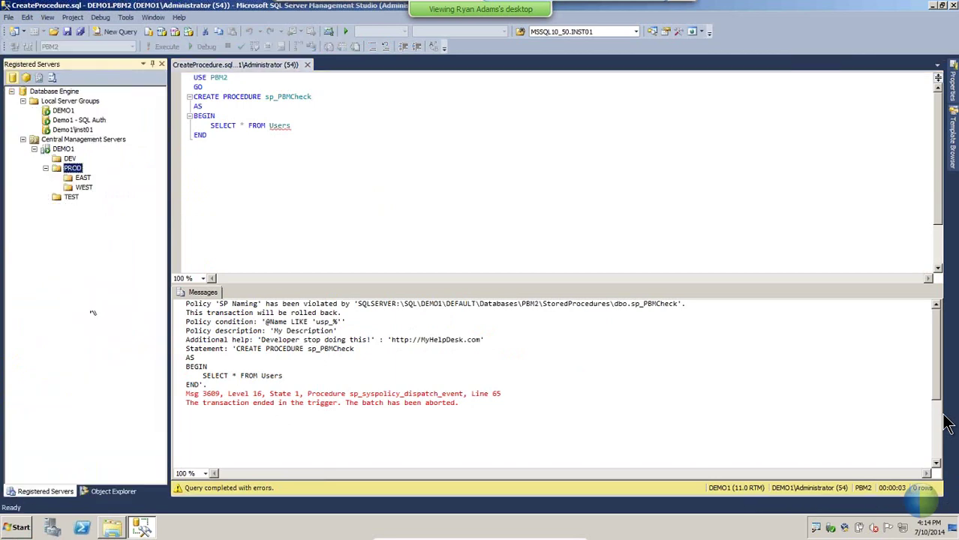
{"action": "right_click", "coordinate": [78, 175]}
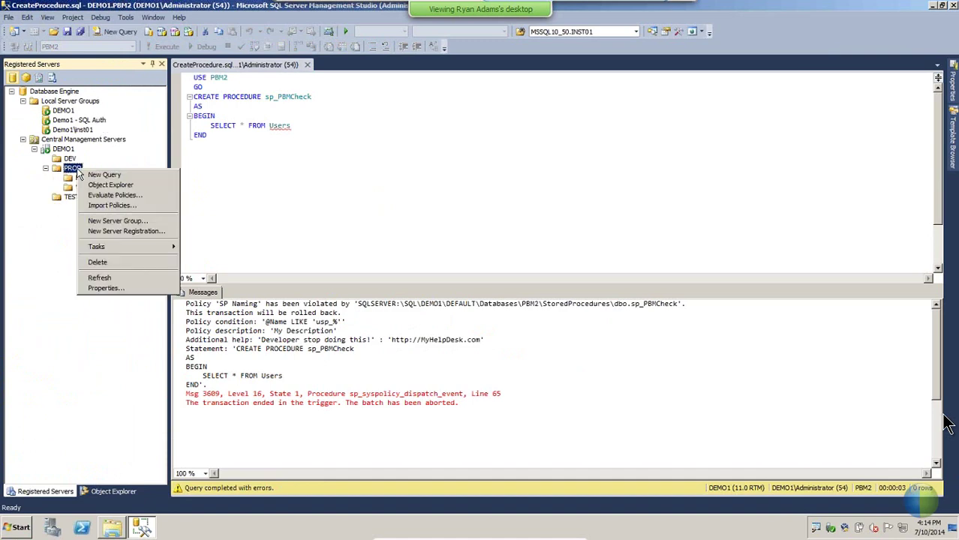
{"action": "left_click", "coordinate": [105, 231]}
{"action": "left_click", "coordinate": [583, 196]}
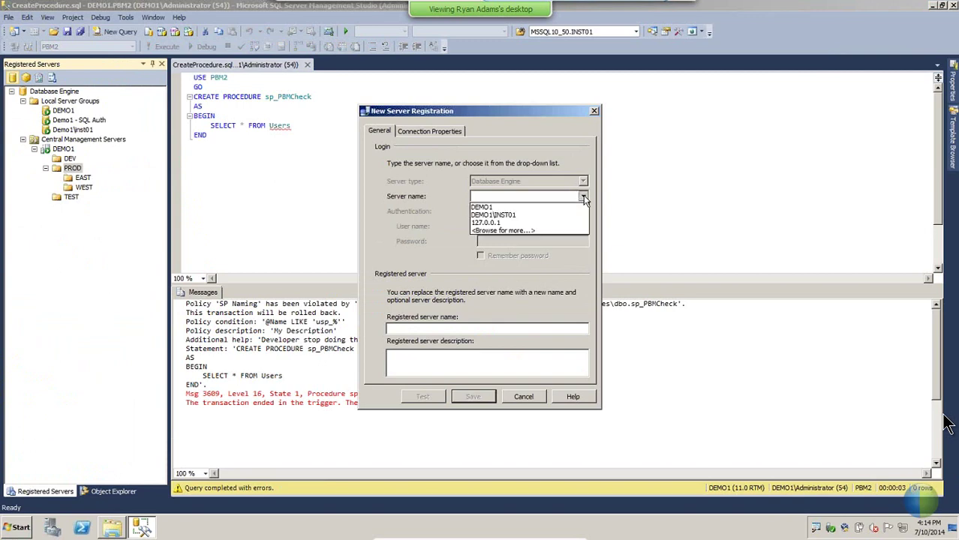
{"action": "left_click", "coordinate": [534, 223]}
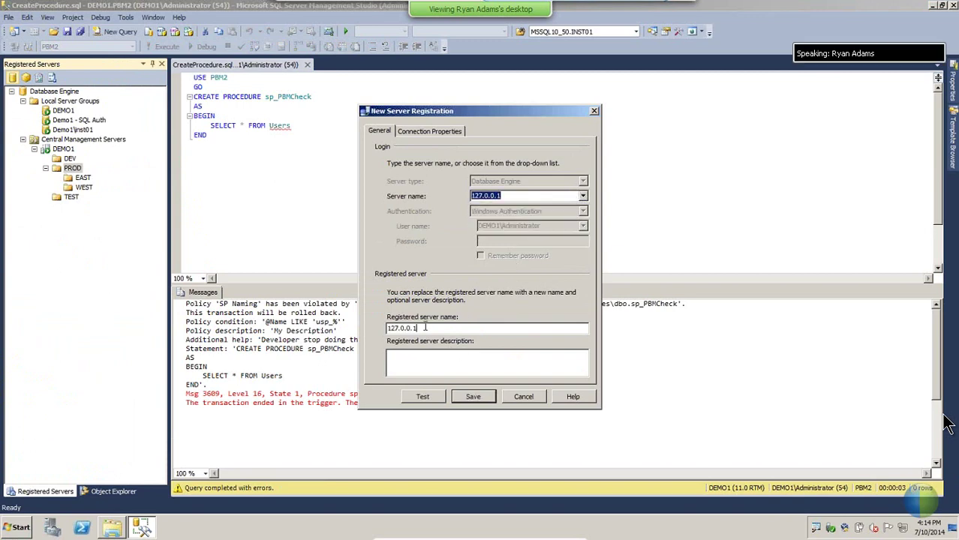
{"action": "key", "text": "Tab"}
{"action": "type", "text": "DEMO1"}
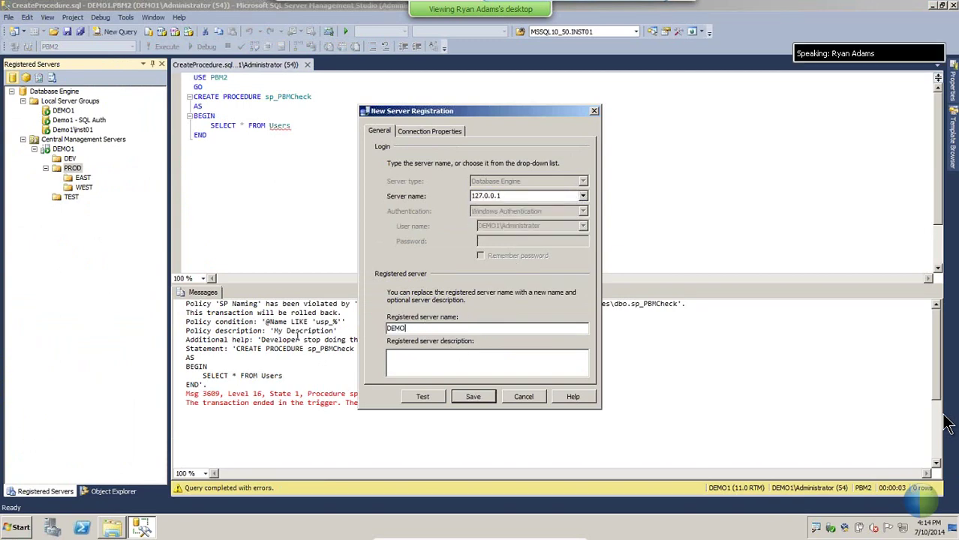
{"action": "key", "text": "Return"}
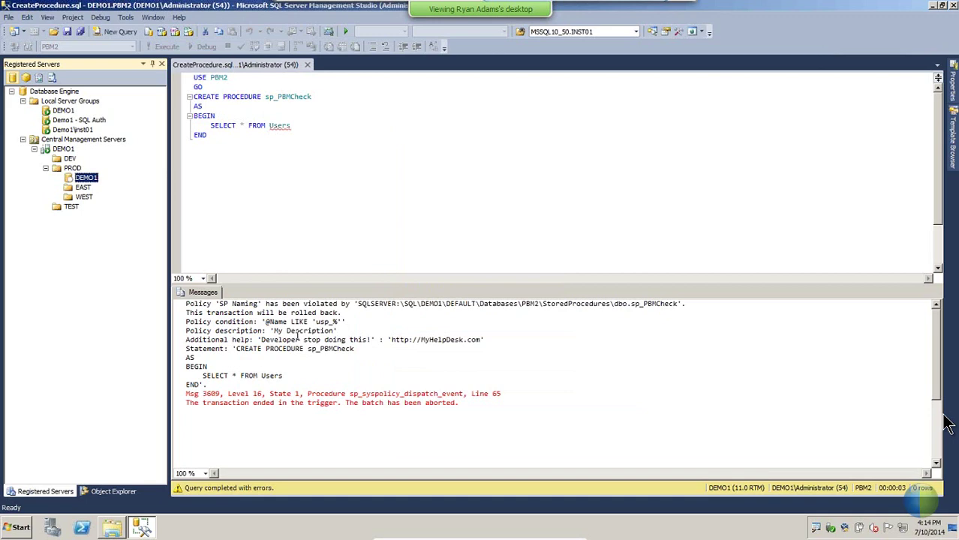
Step: Register the server DEMO1\INST01 in the PROD group
{"action": "right_click", "coordinate": [75, 168]}
{"action": "left_click", "coordinate": [117, 229]}
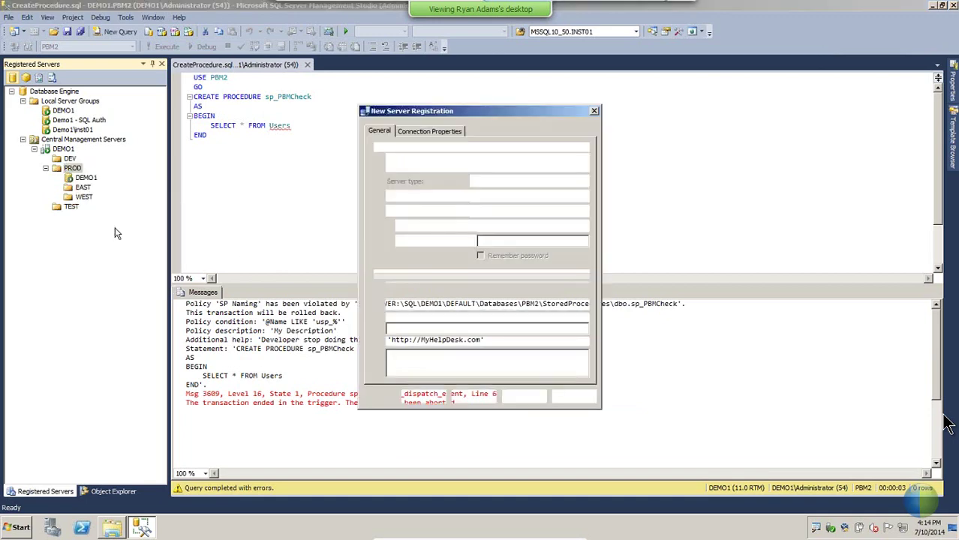
{"action": "left_click", "coordinate": [585, 195]}
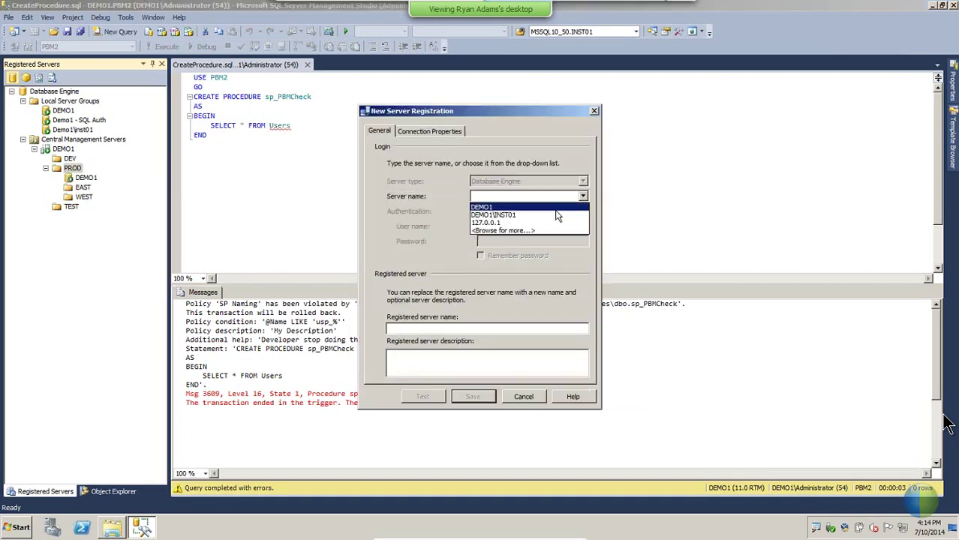
{"action": "left_click", "coordinate": [499, 214]}
{"action": "left_click", "coordinate": [472, 398]}
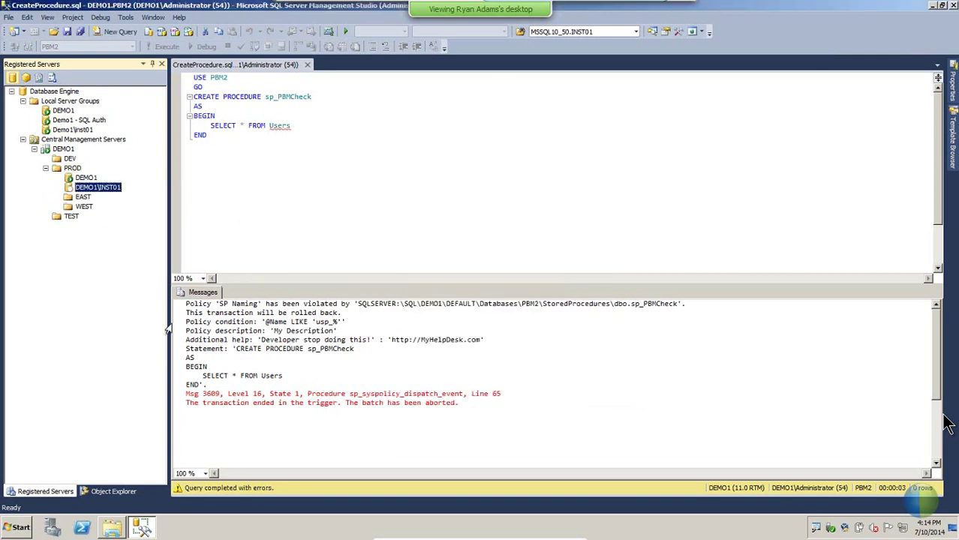
Step: Start a policy evaluation for the PROD group with the server DEMO1 as the policy source, using Windows Authentication
{"action": "left_click", "coordinate": [72, 169]}
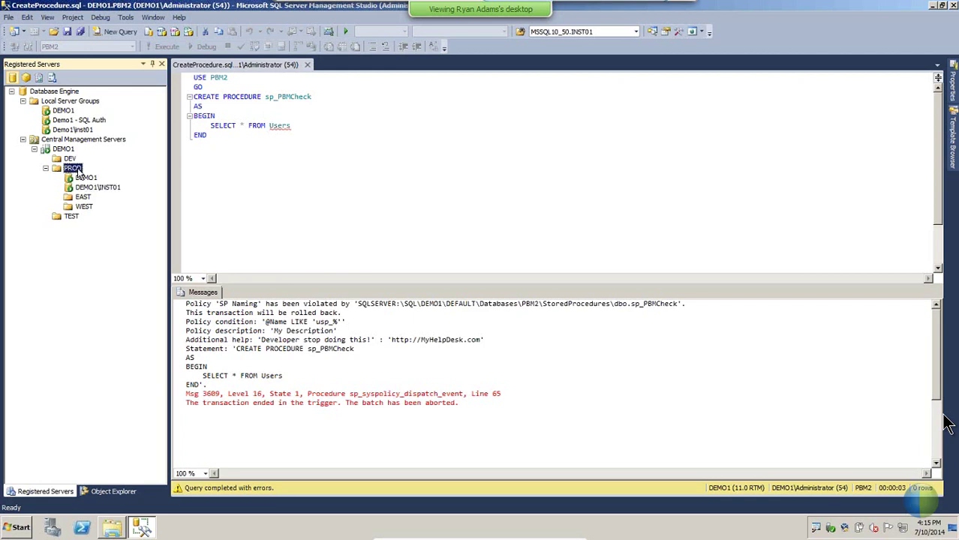
{"action": "right_click", "coordinate": [78, 173]}
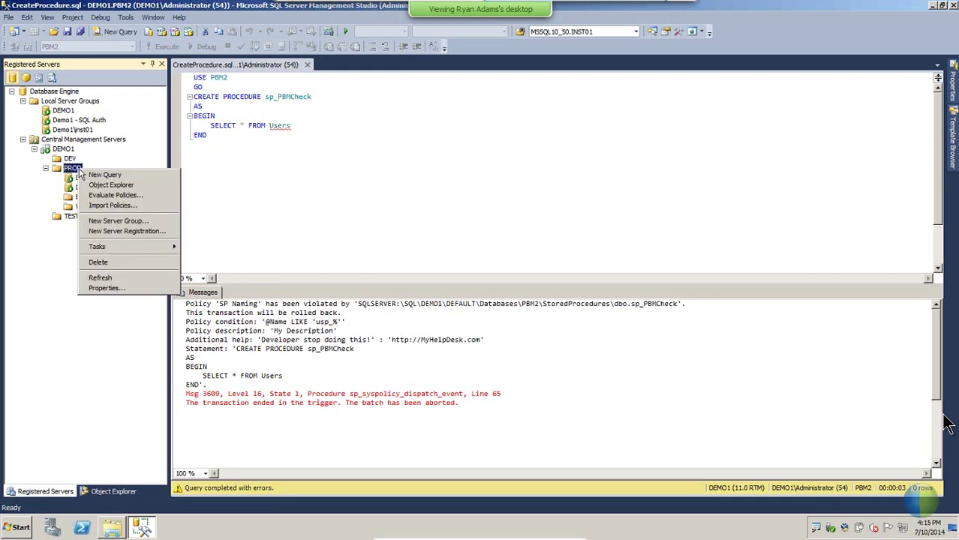
{"action": "left_click", "coordinate": [154, 197]}
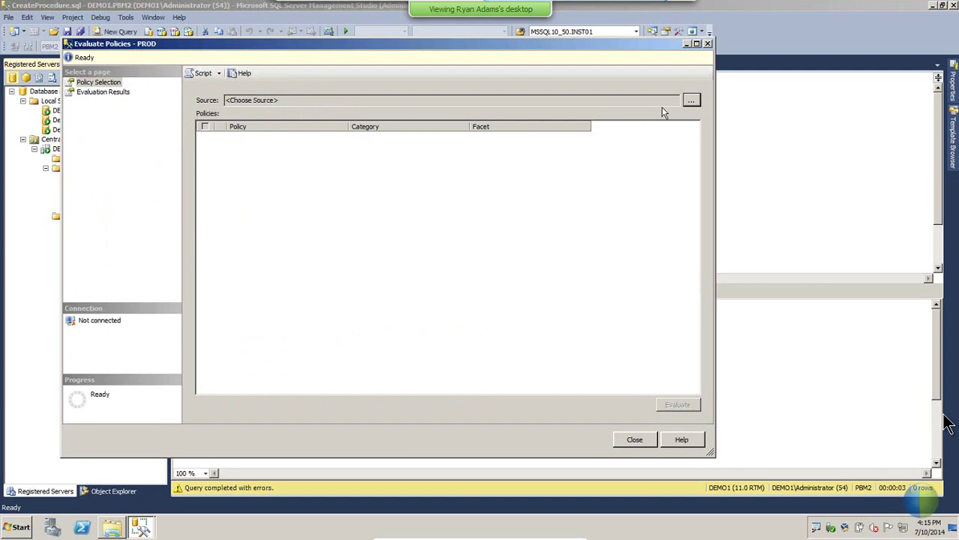
{"action": "left_click", "coordinate": [690, 101]}
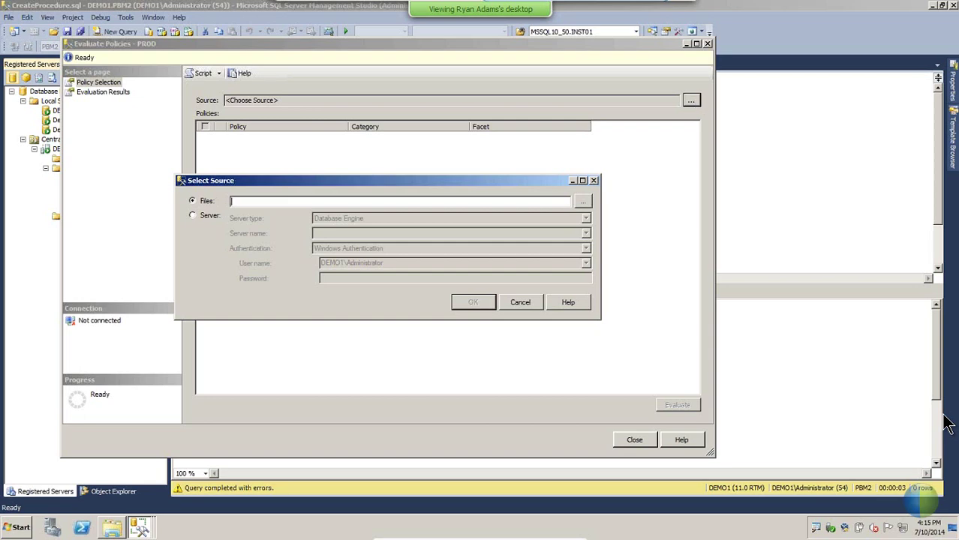
{"action": "left_click", "coordinate": [193, 215]}
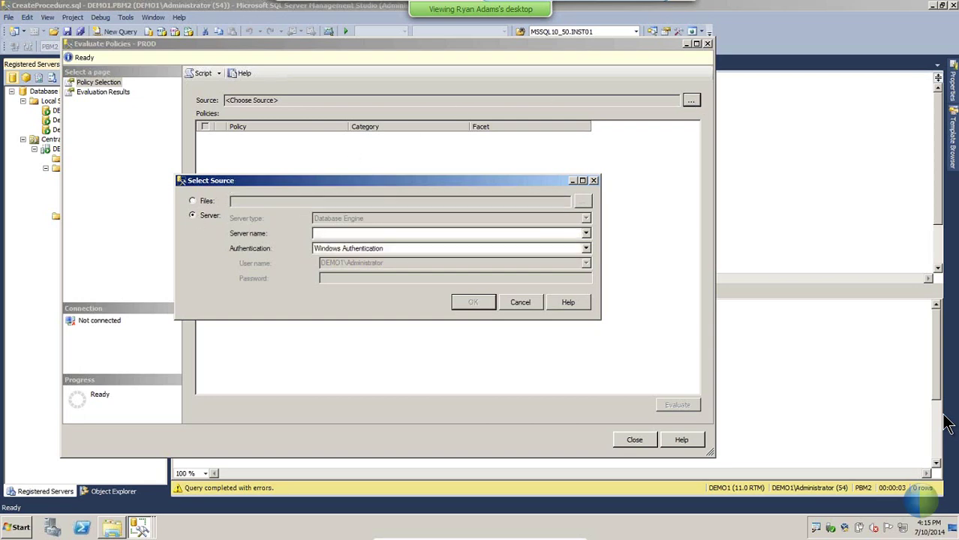
{"action": "left_click", "coordinate": [584, 235]}
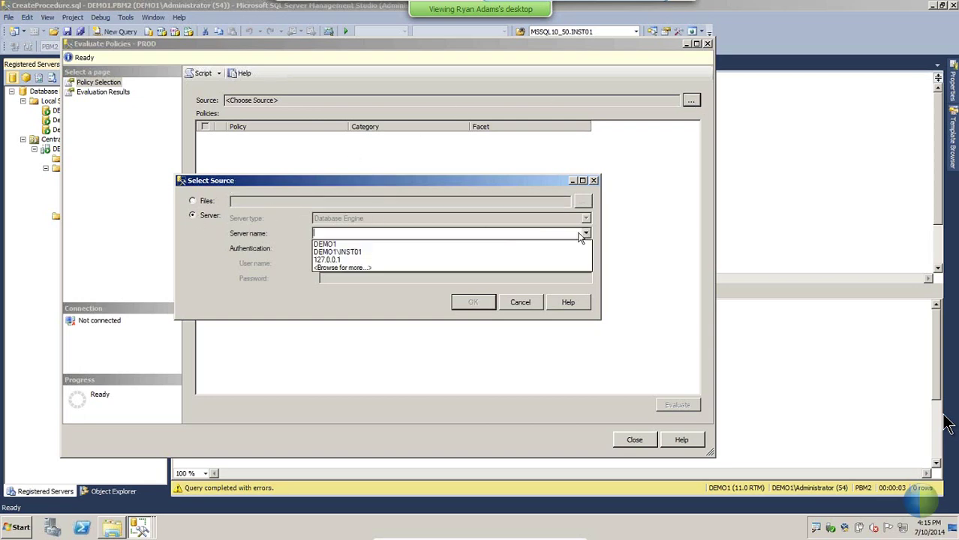
{"action": "left_click", "coordinate": [528, 245]}
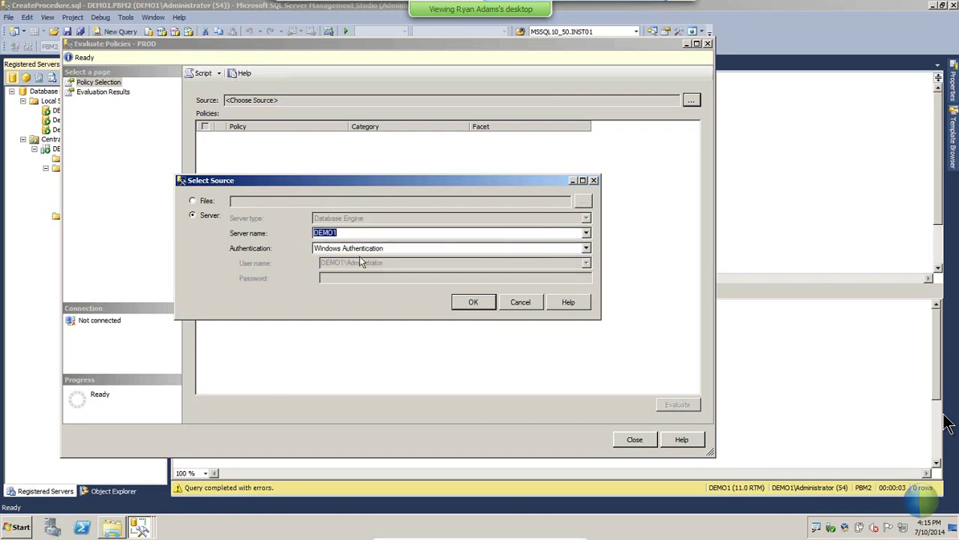
{"action": "left_click", "coordinate": [475, 305]}
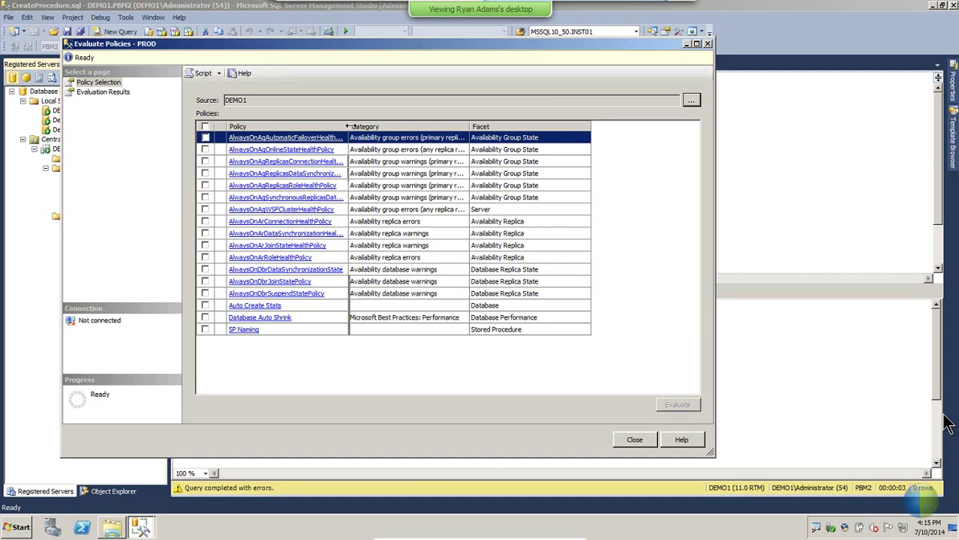
Step: Evaluate the Auto Create Stats, Database Auto Shrink and SP Naming policies against PROD and review the Auto Create Stats target details
{"action": "left_click_drag", "start_coordinate": [349, 126], "coordinate": [351, 126]}
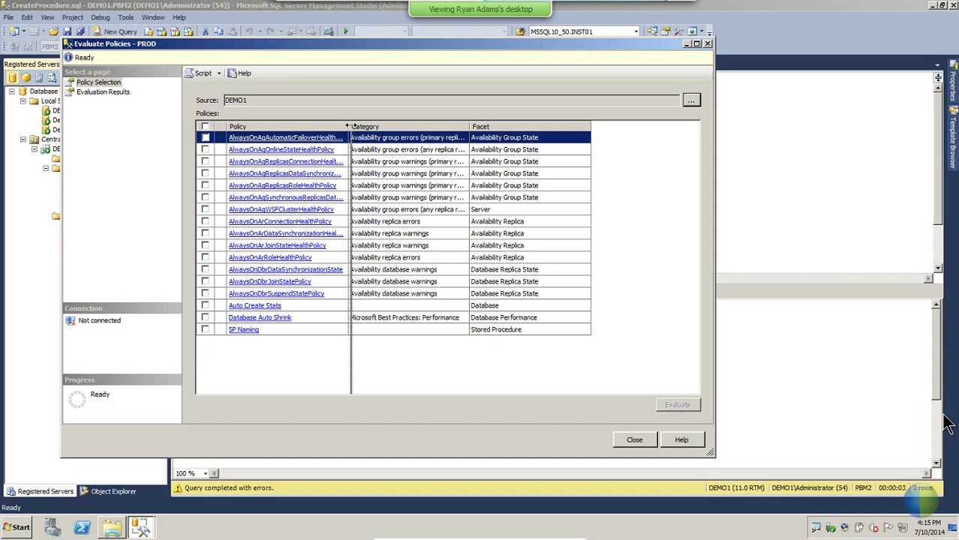
{"action": "left_click_drag", "start_coordinate": [351, 126], "coordinate": [351, 126]}
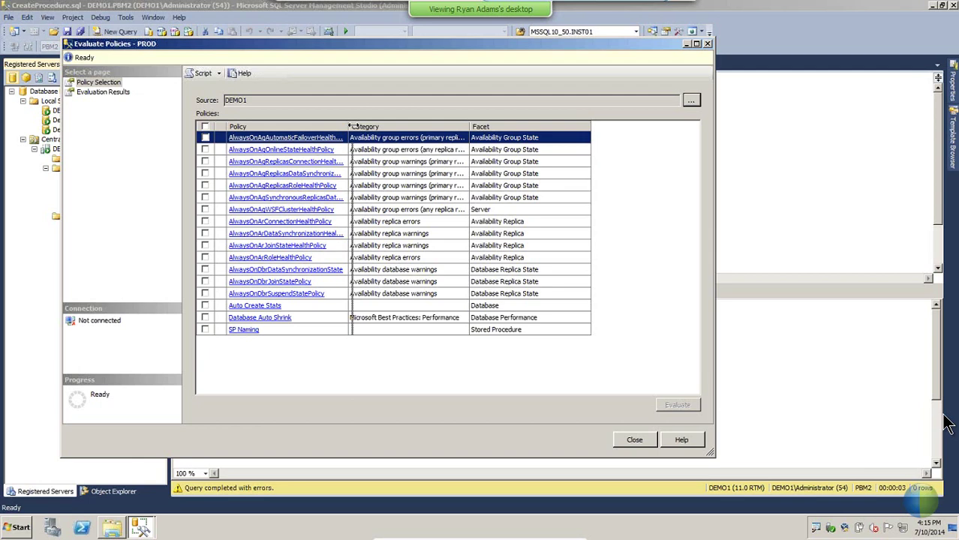
{"action": "left_click_drag", "start_coordinate": [352, 126], "coordinate": [369, 126]}
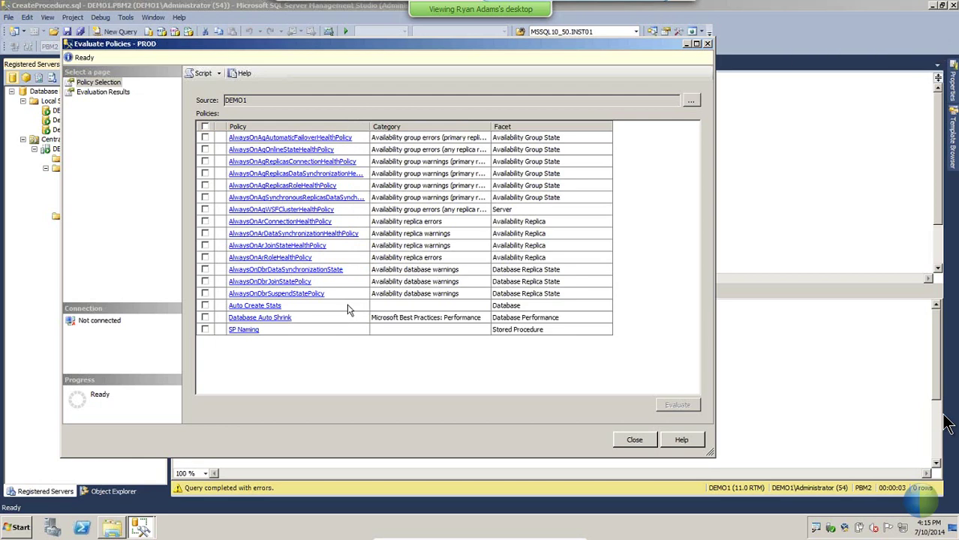
{"action": "left_click_drag", "start_coordinate": [347, 309], "coordinate": [347, 330]}
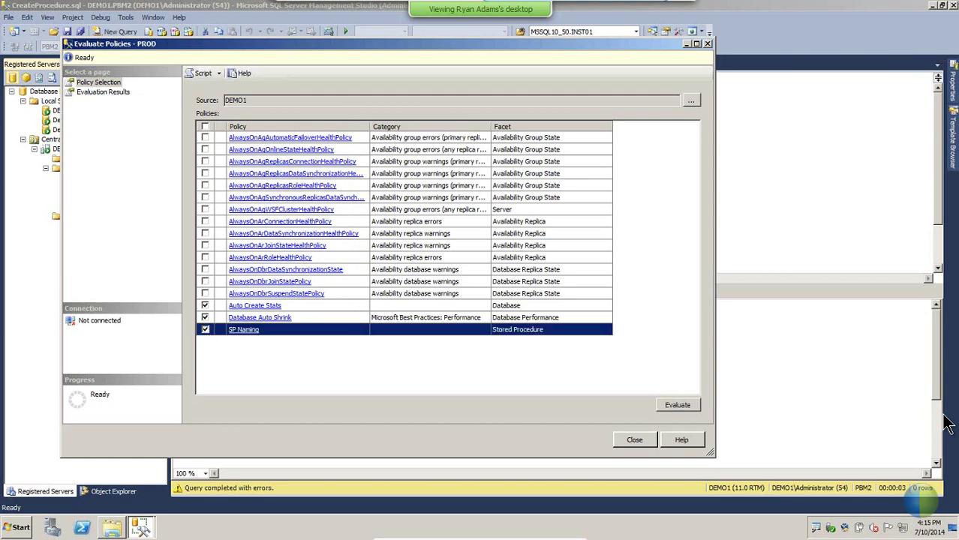
{"action": "left_click", "coordinate": [672, 404]}
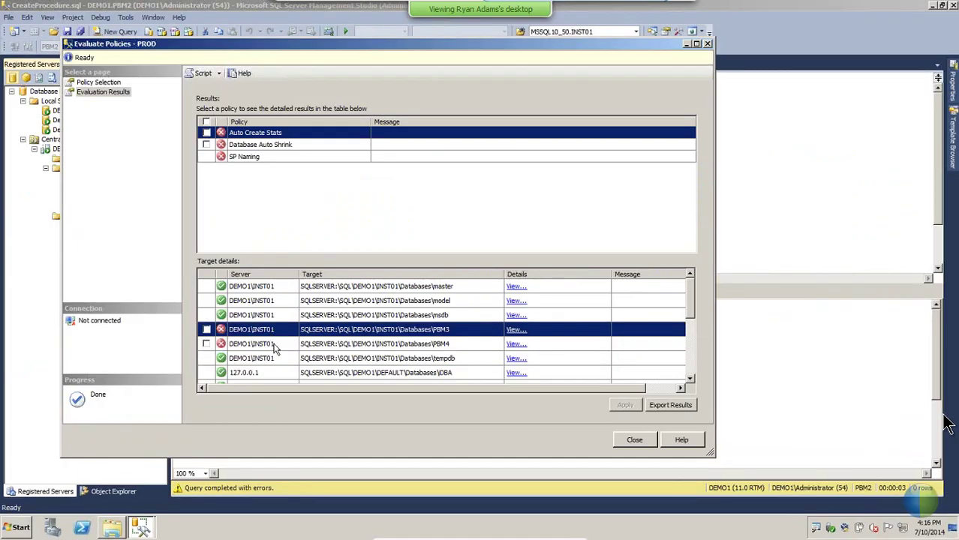
{"action": "left_click", "coordinate": [350, 266]}
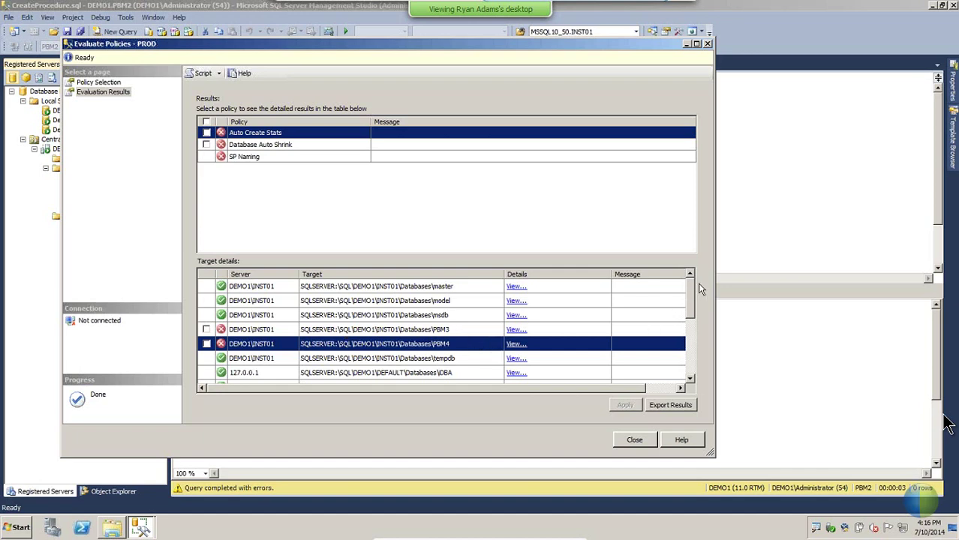
{"action": "left_click_drag", "start_coordinate": [693, 293], "coordinate": [694, 368]}
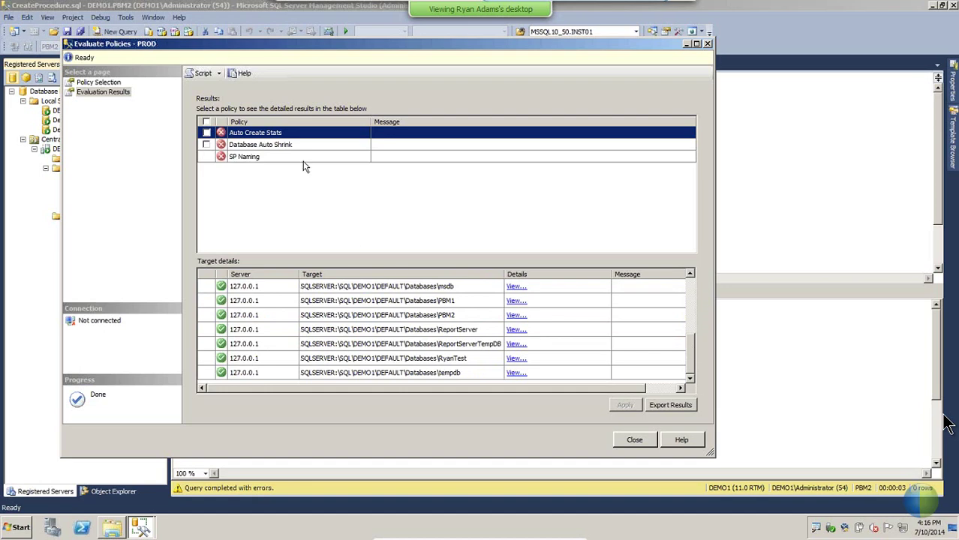
Step: Review the Database Auto Shrink target details, including the PBM2 database on 127.0.0.1, and close the PROD policy evaluation
{"action": "left_click", "coordinate": [277, 145]}
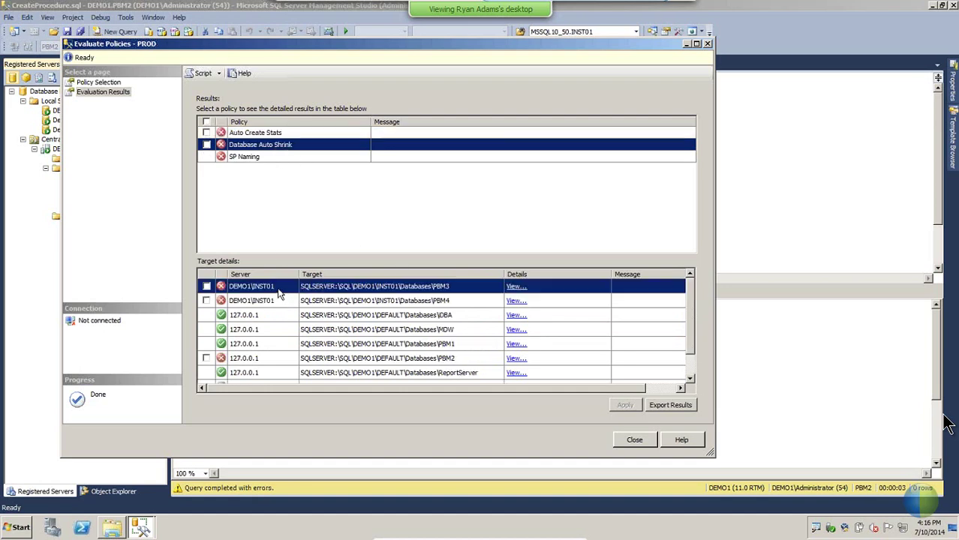
{"action": "left_click", "coordinate": [277, 360]}
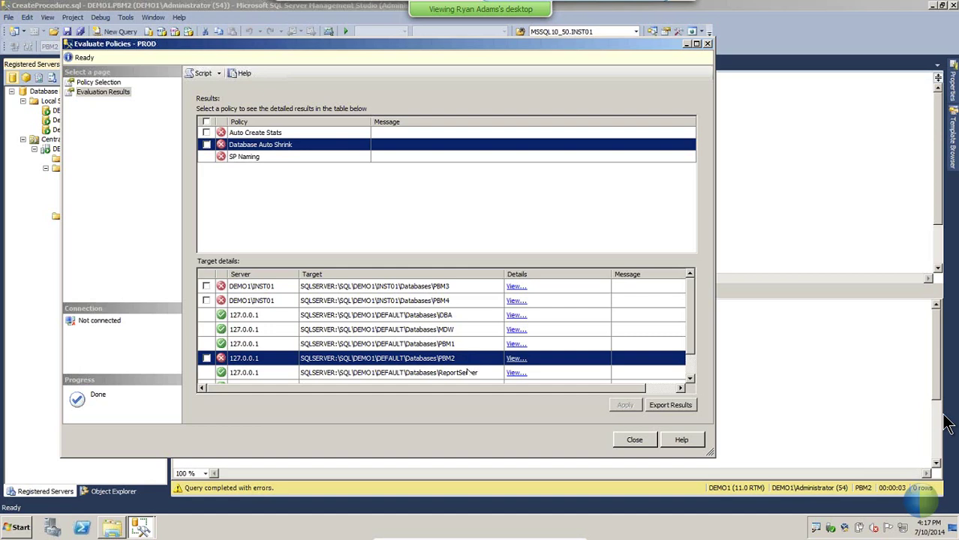
{"action": "left_click", "coordinate": [634, 442]}
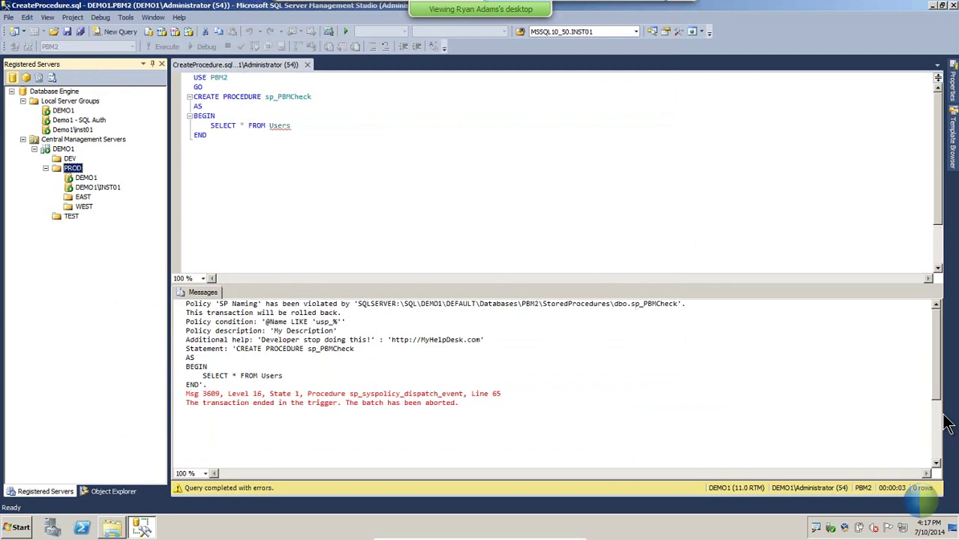
Step: Inspect the database scope and error number of the On Change: Log Only alert under DEMO1's SQL Server Agent, leaving the alert unmodified
{"action": "left_click", "coordinate": [114, 492]}
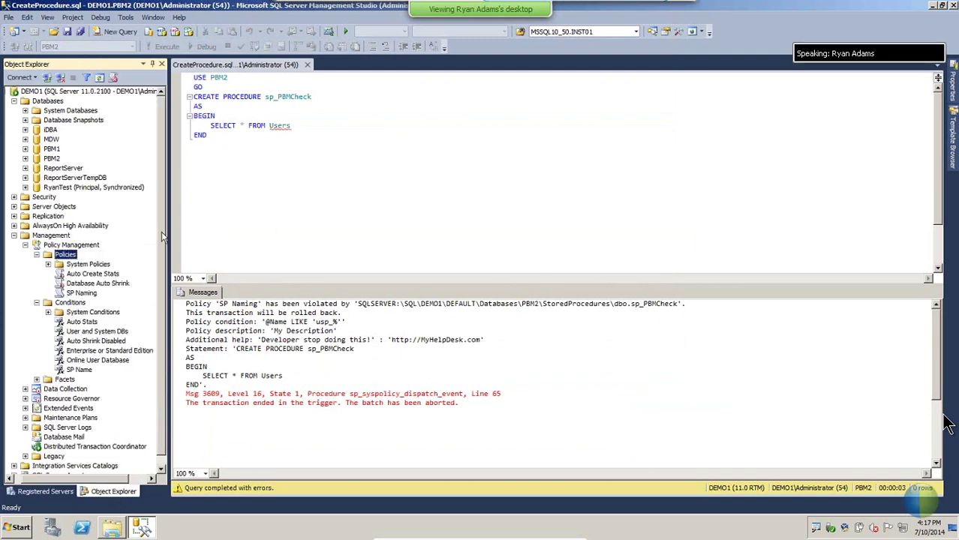
{"action": "scroll", "coordinate": [162, 456], "scroll_direction": "down", "scroll_amount": 1}
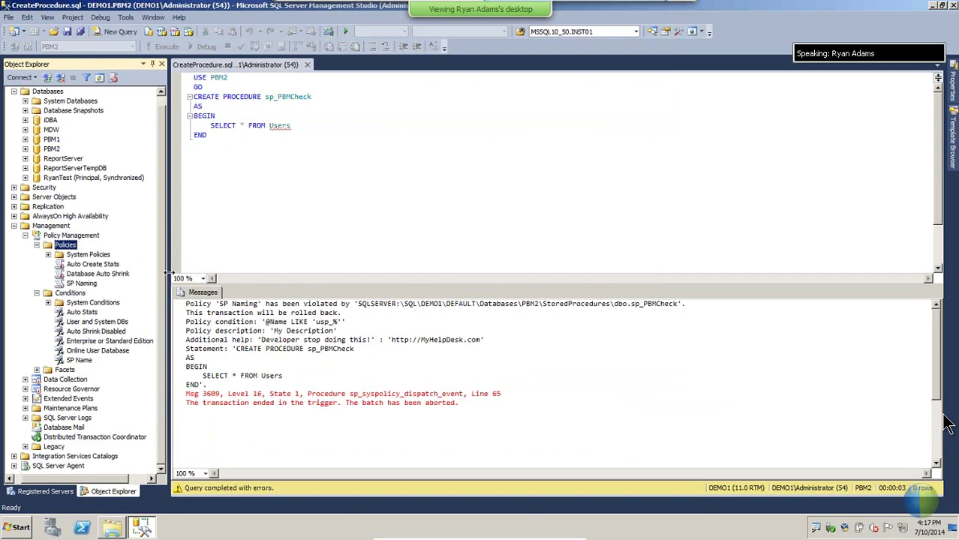
{"action": "left_click", "coordinate": [13, 466]}
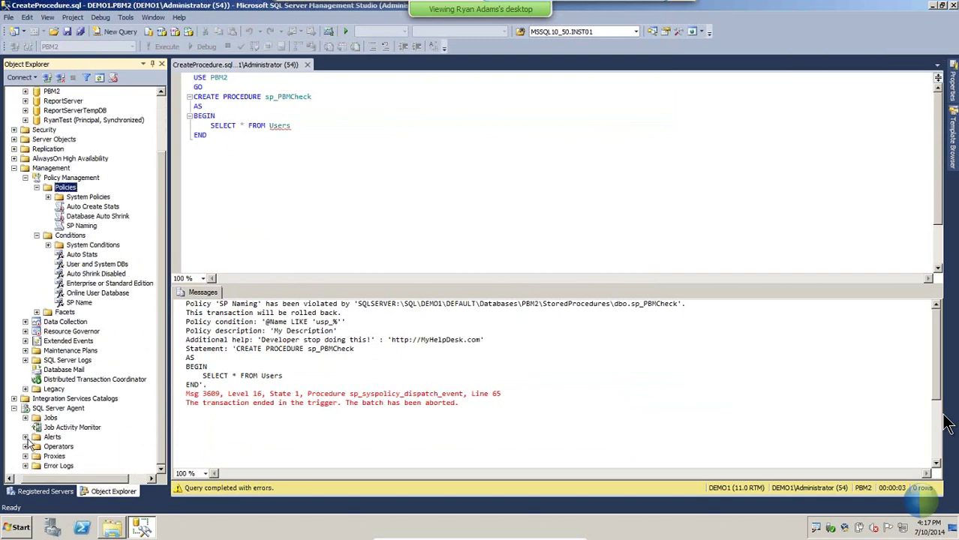
{"action": "left_click", "coordinate": [26, 438]}
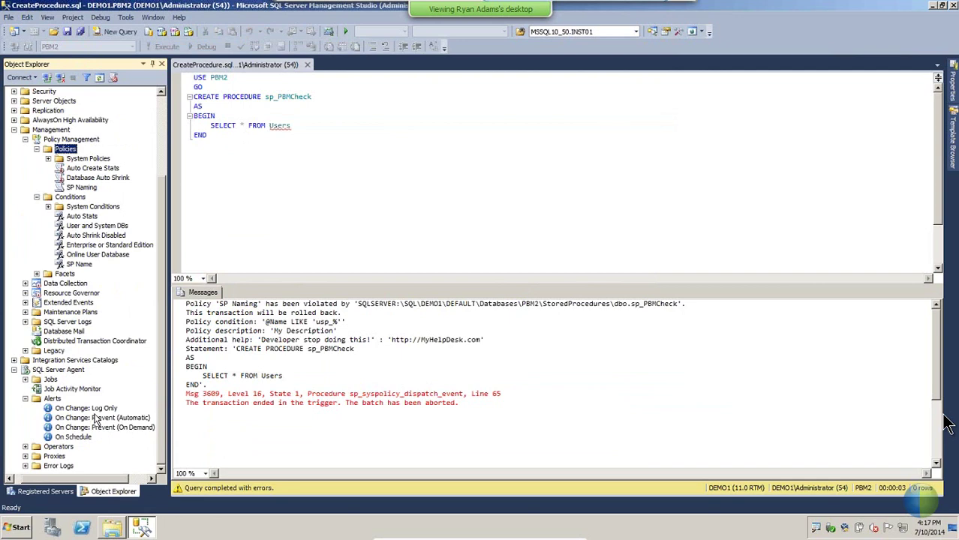
{"action": "double_click", "coordinate": [96, 409]}
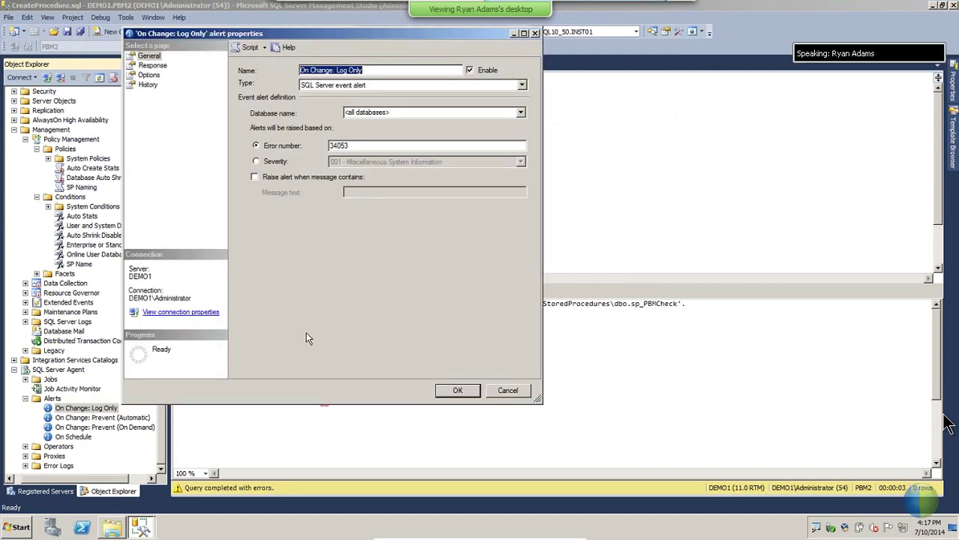
{"action": "left_click_drag", "start_coordinate": [288, 32], "coordinate": [339, 69]}
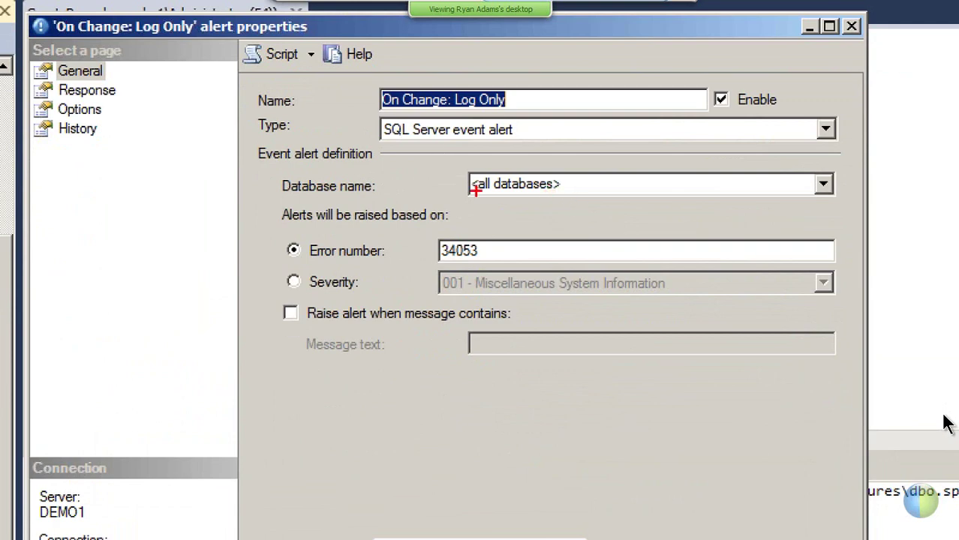
{"action": "left_click_drag", "start_coordinate": [461, 183], "coordinate": [361, 181]}
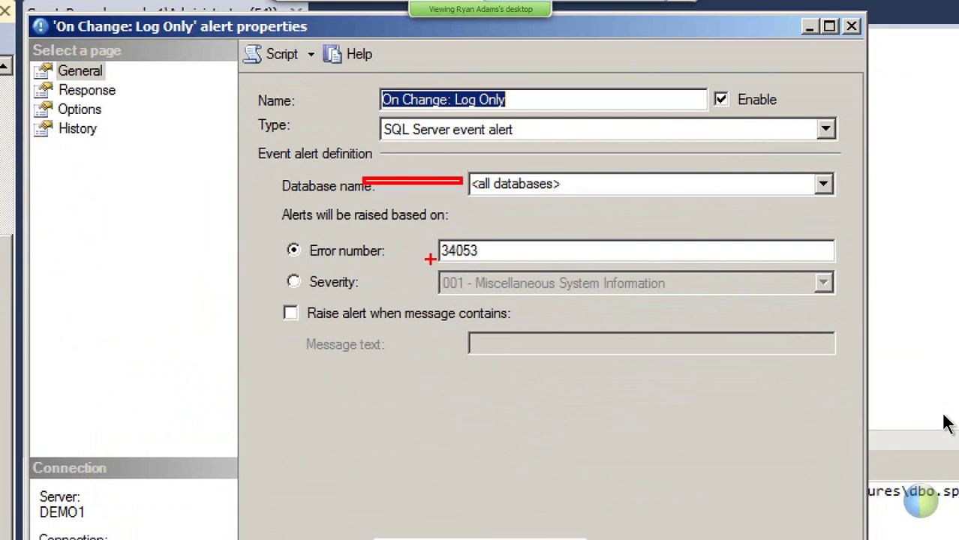
{"action": "left_click_drag", "start_coordinate": [430, 250], "coordinate": [332, 250]}
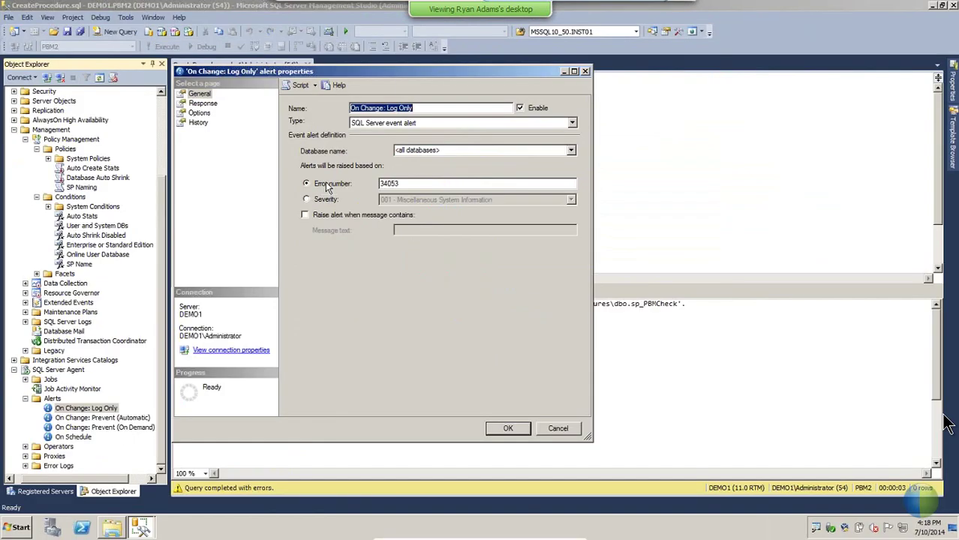
{"action": "left_click", "coordinate": [558, 429]}
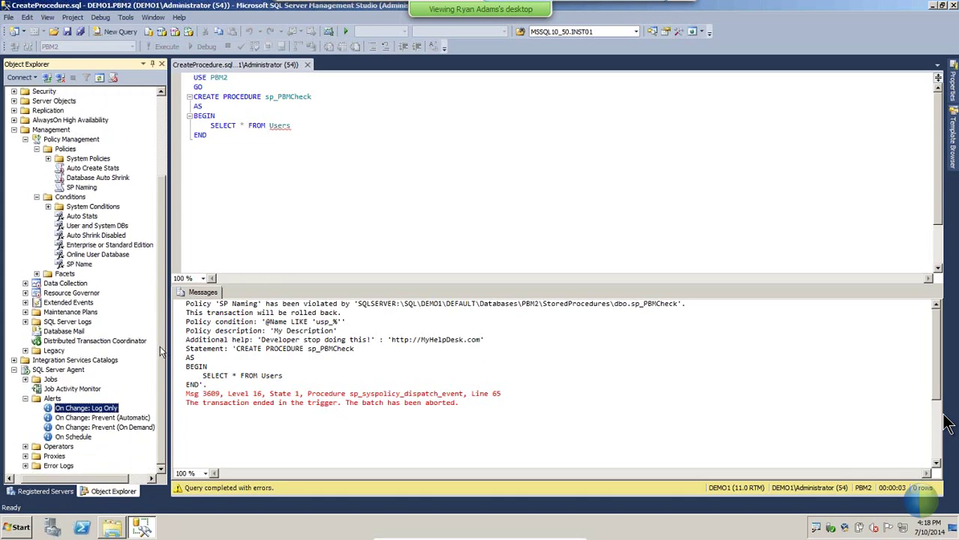
{"action": "left_click", "coordinate": [95, 418]}
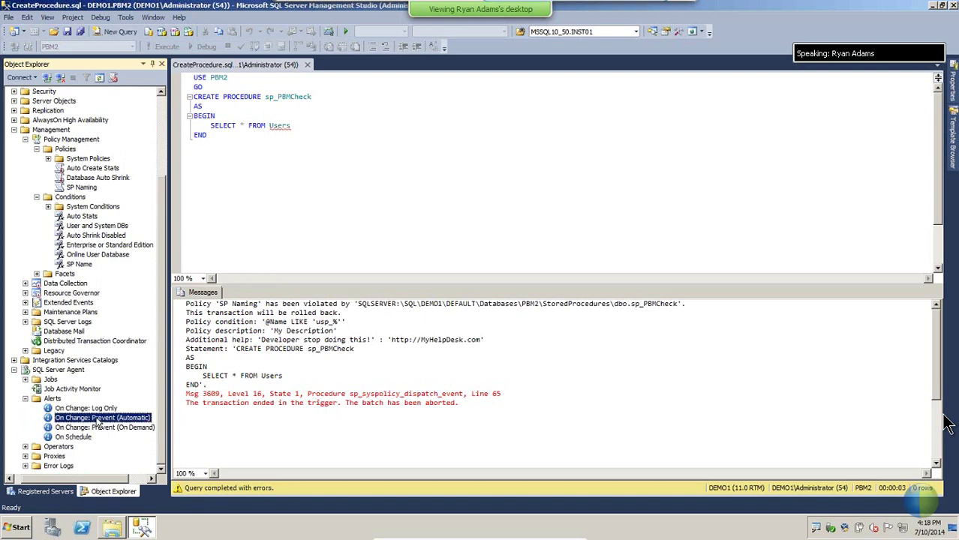
{"action": "right_click", "coordinate": [99, 425]}
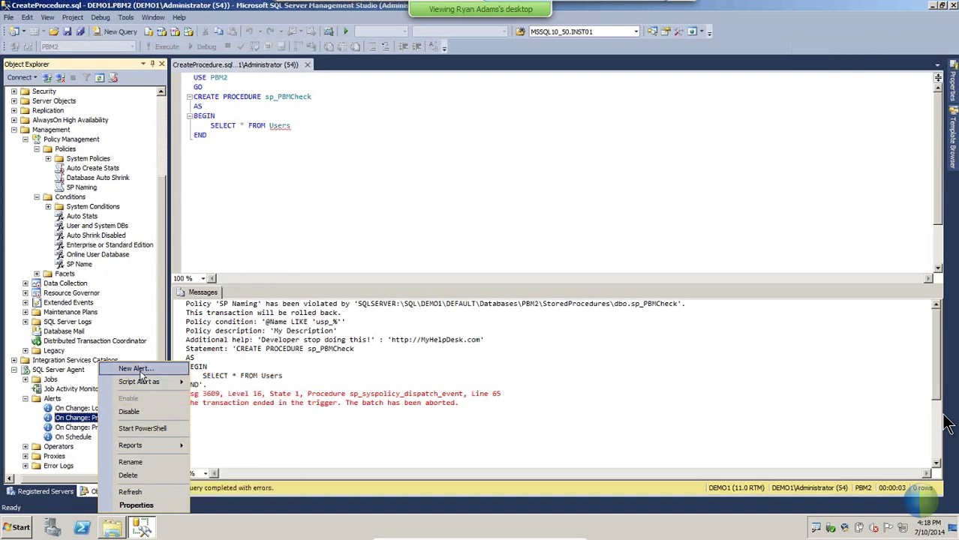
{"action": "left_click", "coordinate": [298, 403]}
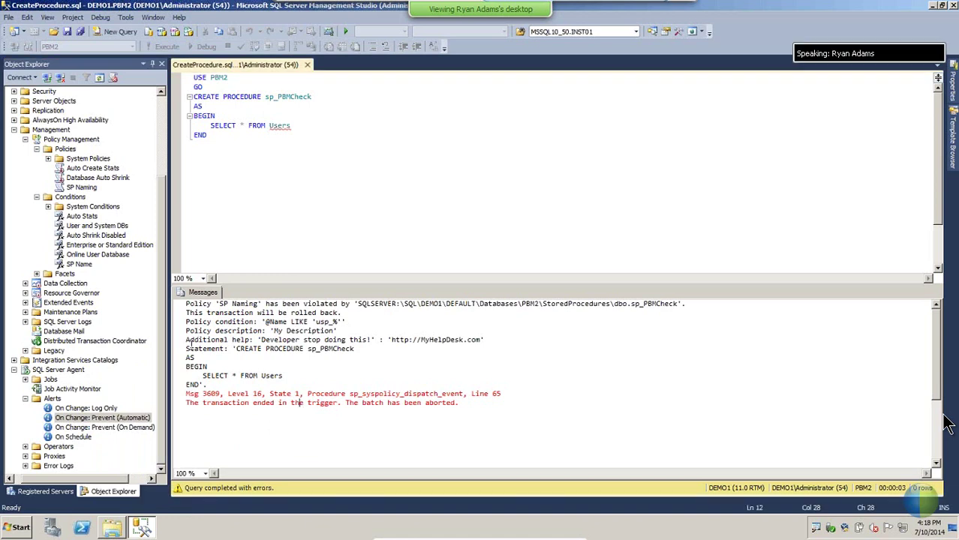
Step: View the history of the SP Naming policy and expand its logged evaluation to select the target entry
{"action": "left_click", "coordinate": [162, 270]}
{"action": "scroll", "coordinate": [163, 270], "scroll_direction": "up", "scroll_amount": 1}
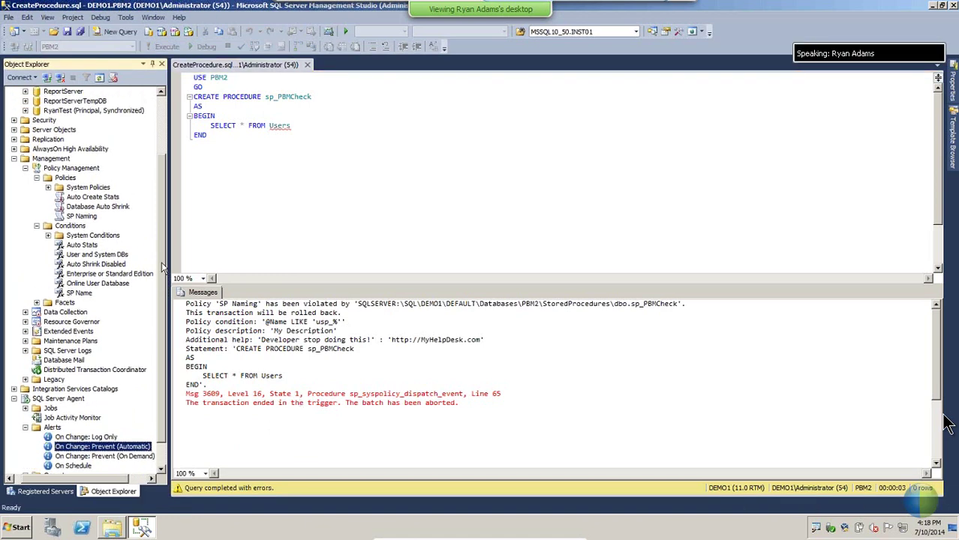
{"action": "left_click", "coordinate": [85, 216]}
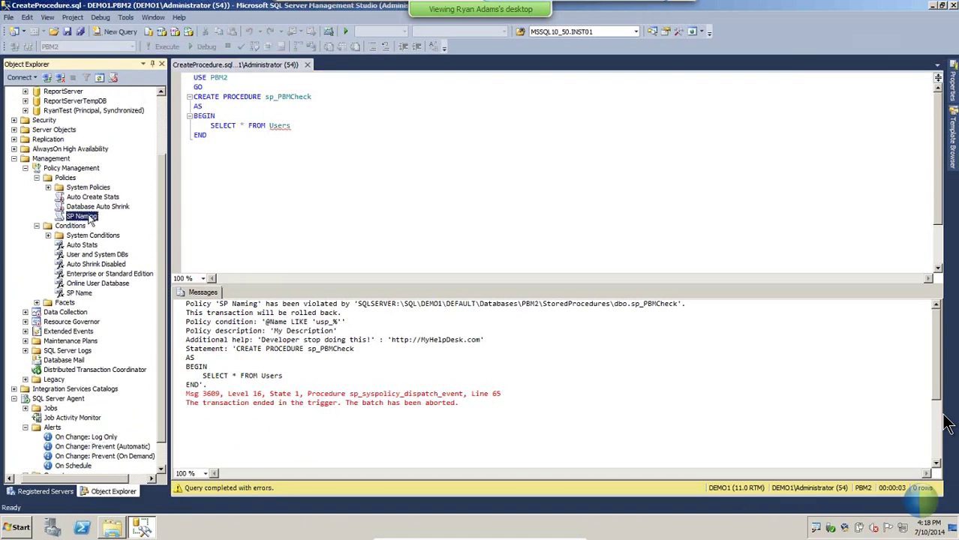
{"action": "right_click", "coordinate": [90, 219]}
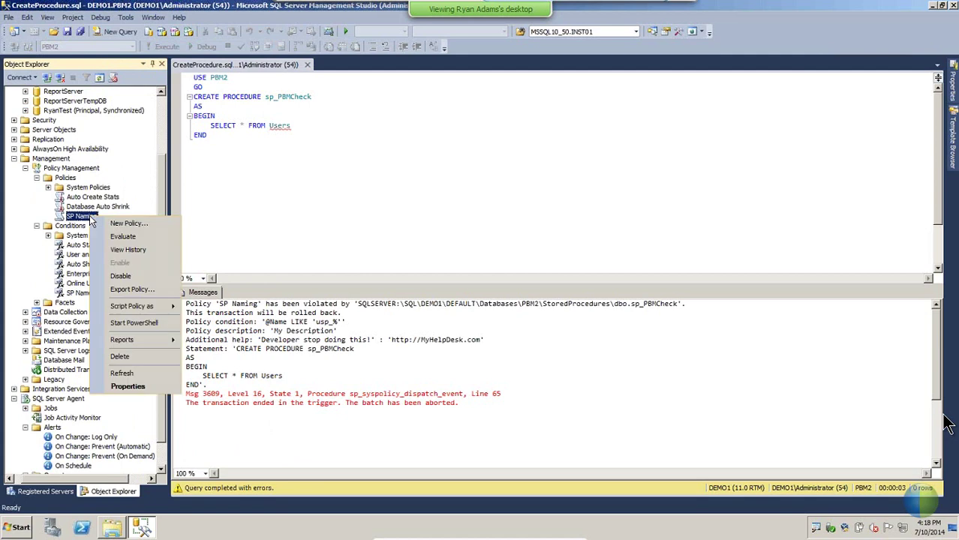
{"action": "left_click", "coordinate": [126, 249]}
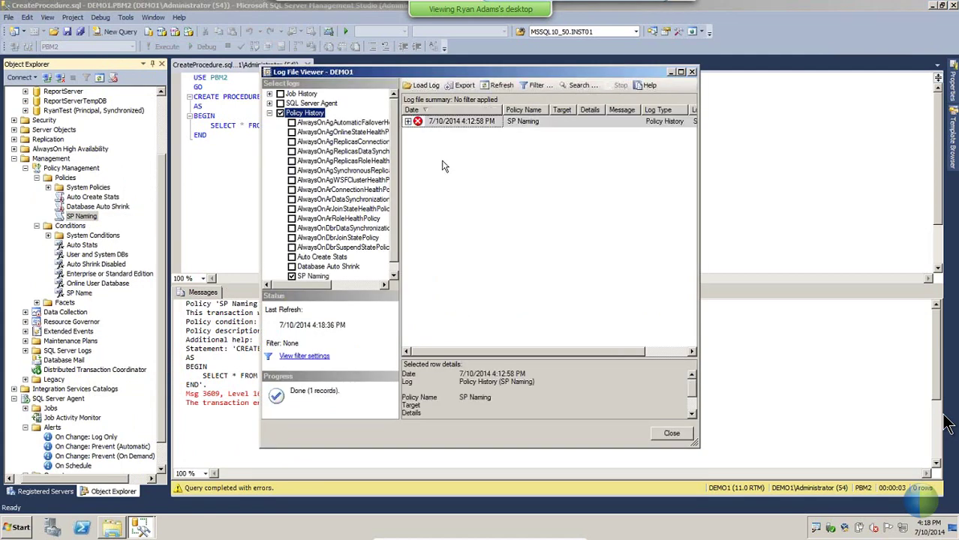
{"action": "left_click", "coordinate": [407, 121]}
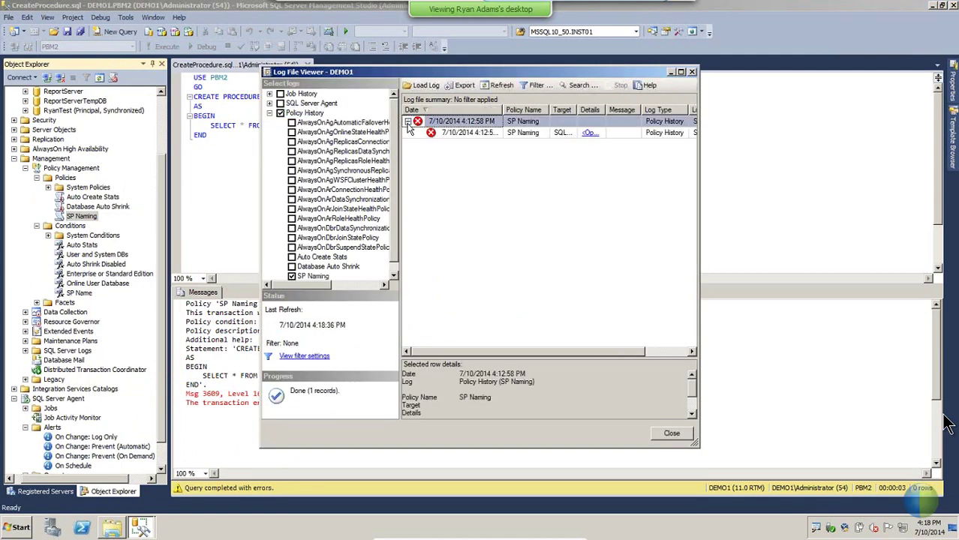
{"action": "left_click", "coordinate": [469, 134]}
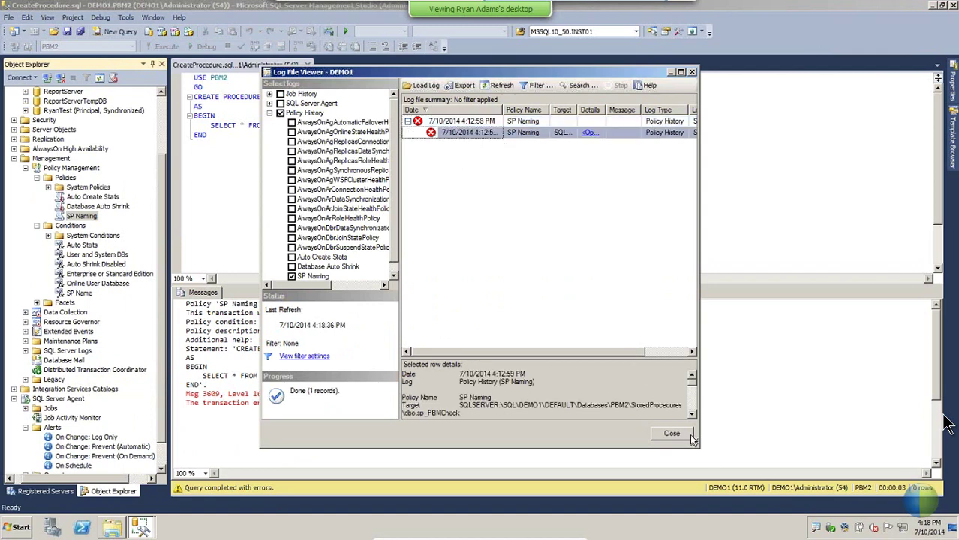
Step: Enlarge the log viewer and its row details area, and read through the selected SP Naming entry's details
{"action": "left_click_drag", "start_coordinate": [695, 443], "coordinate": [838, 480]}
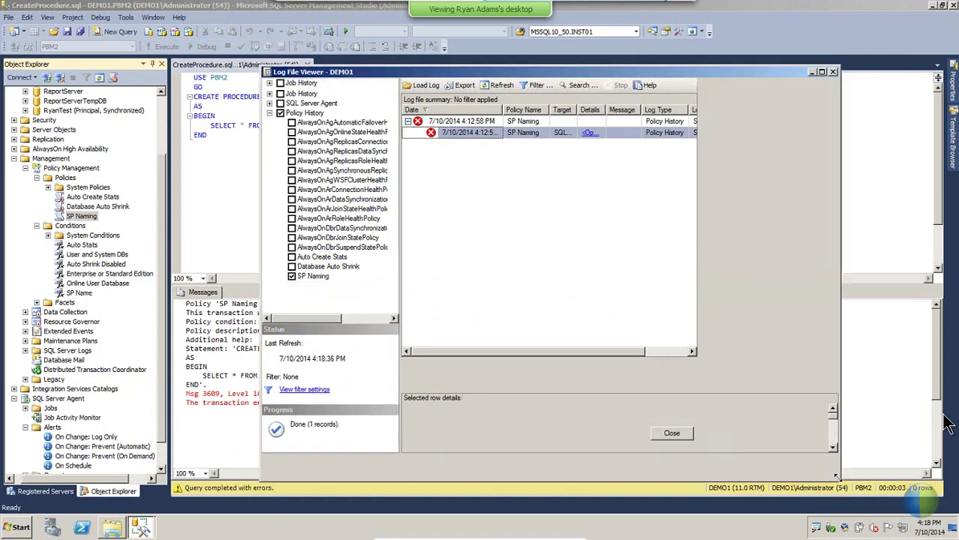
{"action": "left_click_drag", "start_coordinate": [662, 391], "coordinate": [642, 316]}
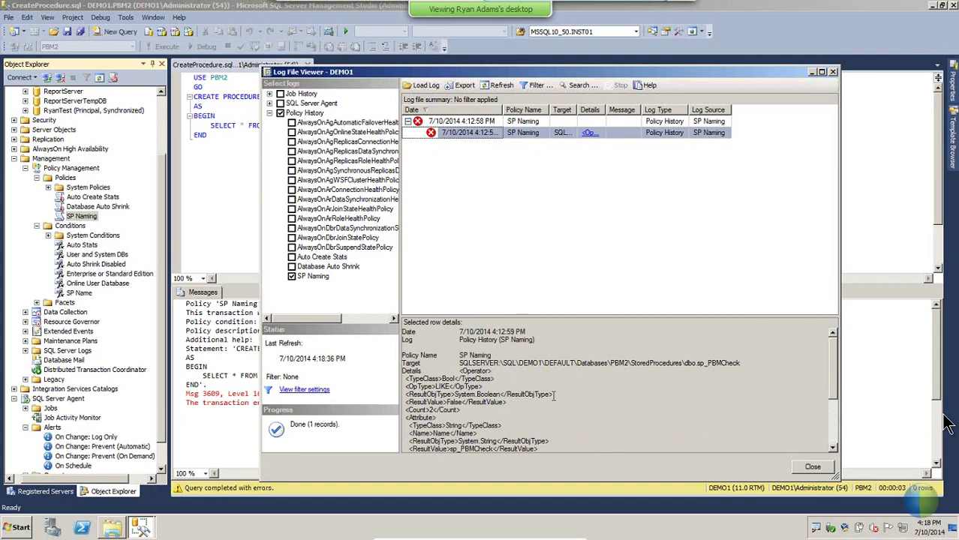
{"action": "left_click_drag", "start_coordinate": [692, 363], "coordinate": [841, 404]}
{"action": "scroll", "coordinate": [834, 365], "scroll_direction": "down", "scroll_amount": 1}
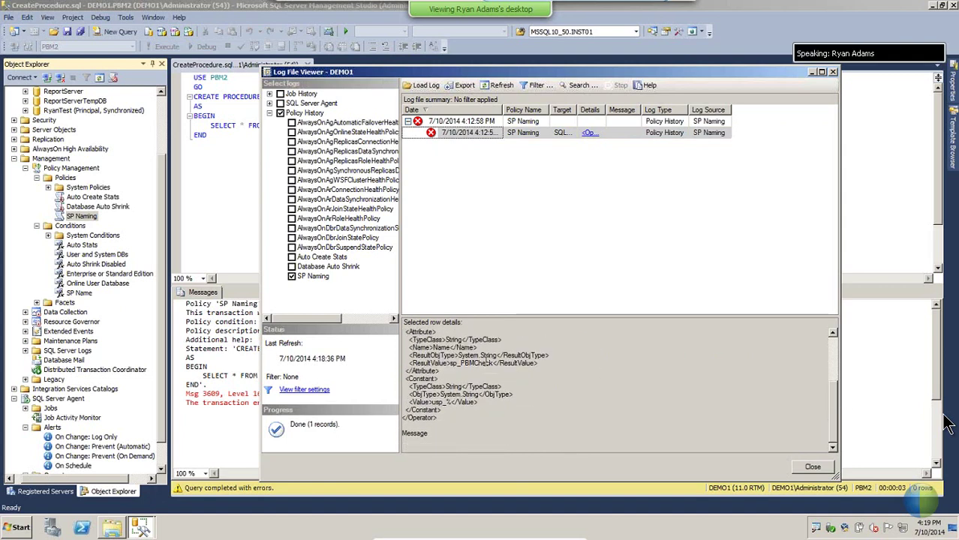
{"action": "left_click_drag", "start_coordinate": [440, 422], "coordinate": [529, 378]}
{"action": "scroll", "coordinate": [530, 379], "scroll_direction": "up", "scroll_amount": 3}
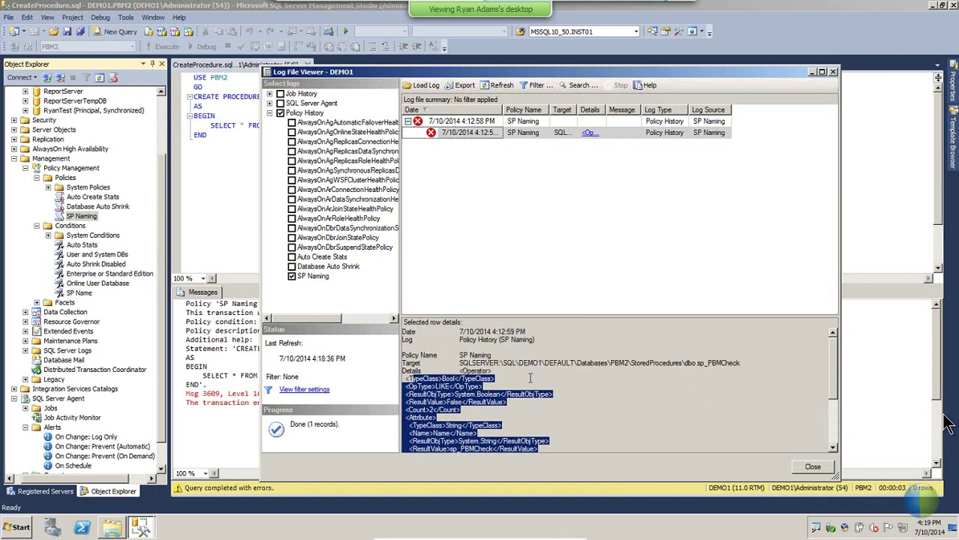
Step: Widen the log's Details column, view the SP Naming entry's detailed expected and actual values, and close the policy history
{"action": "left_click", "coordinate": [571, 249]}
{"action": "left_click_drag", "start_coordinate": [605, 110], "coordinate": [621, 109]}
{"action": "left_click", "coordinate": [598, 133]}
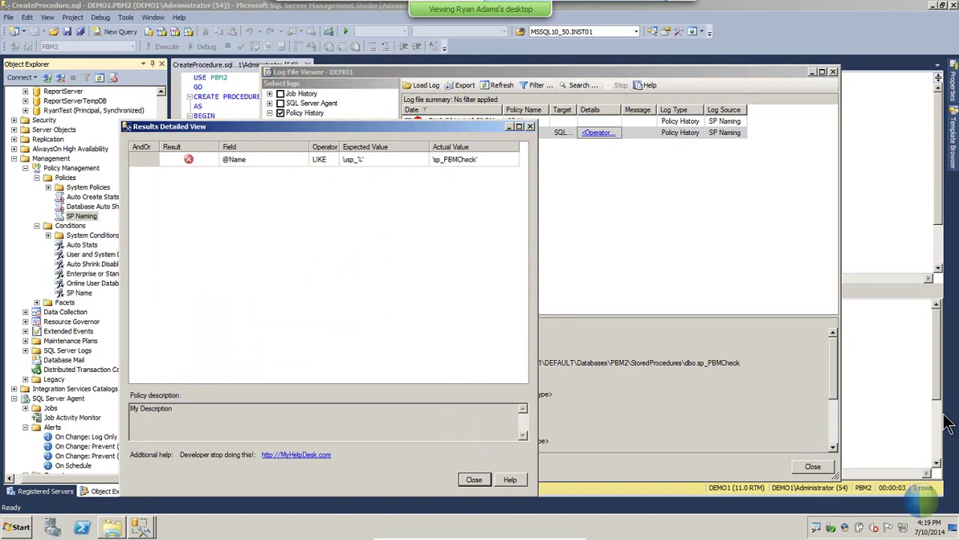
{"action": "left_click", "coordinate": [473, 480]}
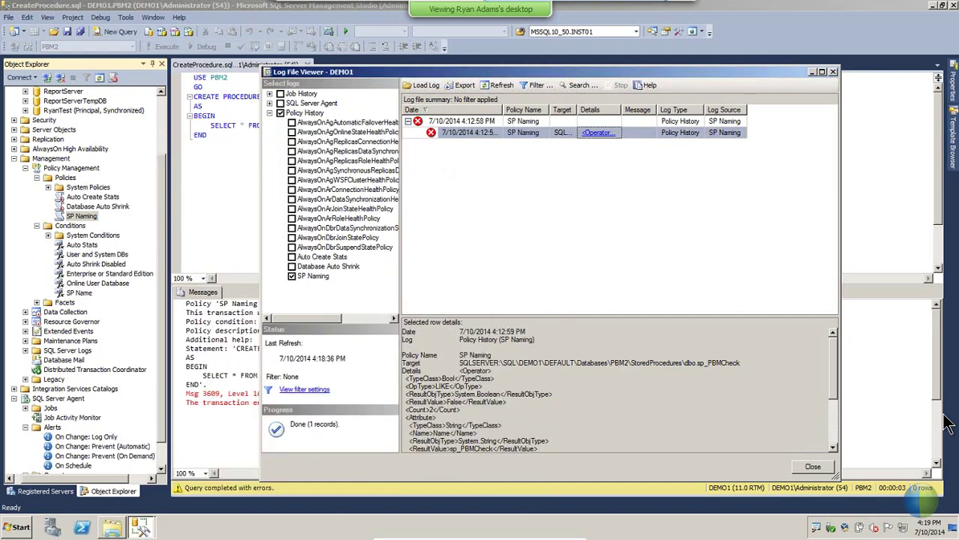
{"action": "left_click", "coordinate": [812, 467]}
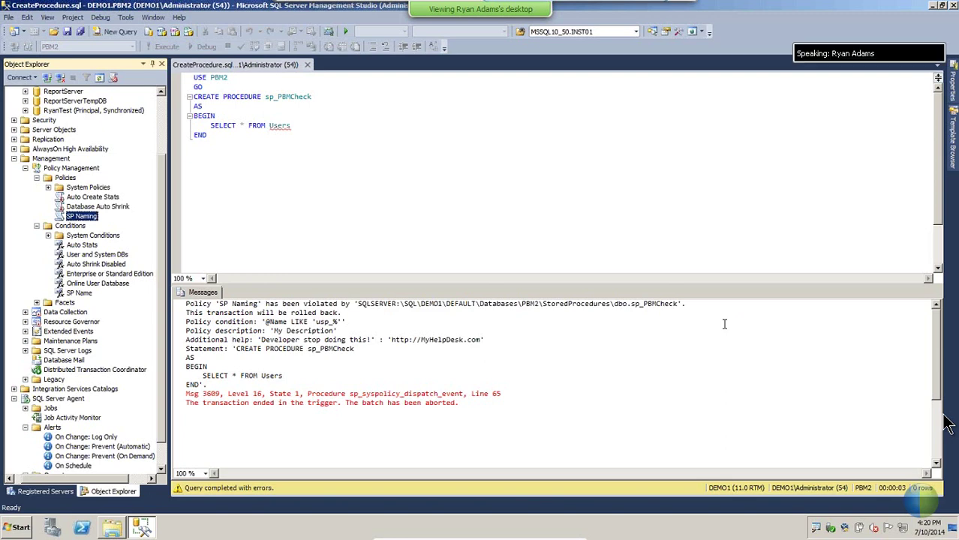
Step: Leave the full-screen virtual machine, switch to PowerPoint and start the slide show from the Alerts slide
{"action": "key", "text": "ctrl+alt+Break"}
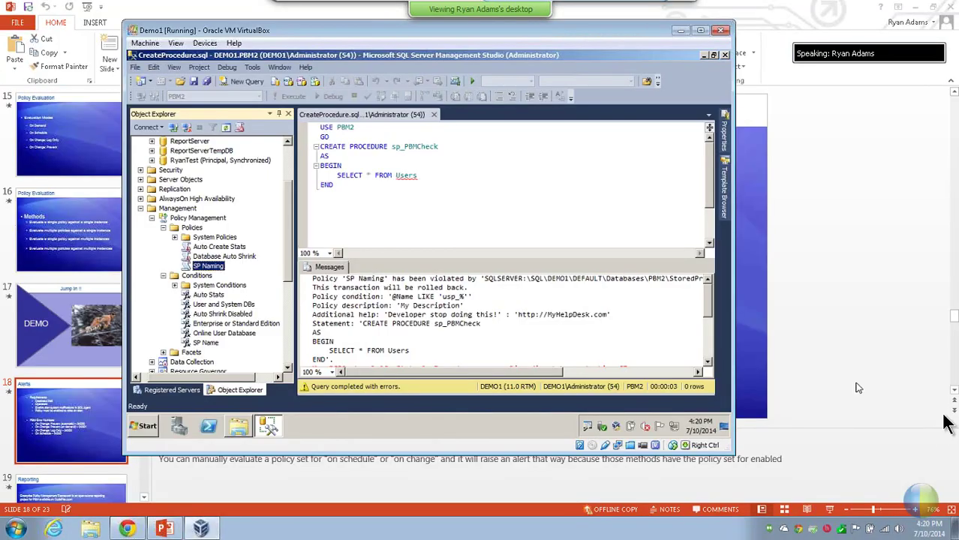
{"action": "key", "text": "alt+Tab"}
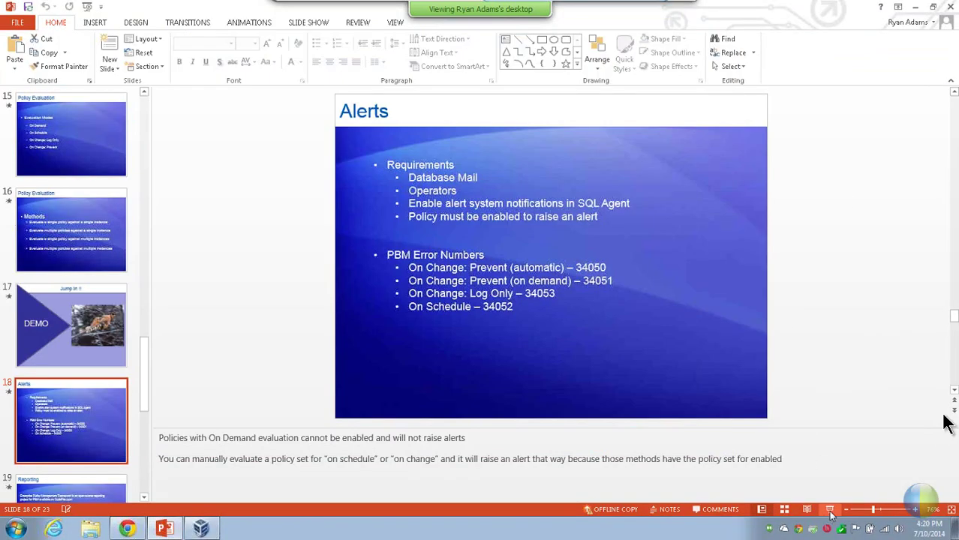
{"action": "key", "text": "shift+F5"}
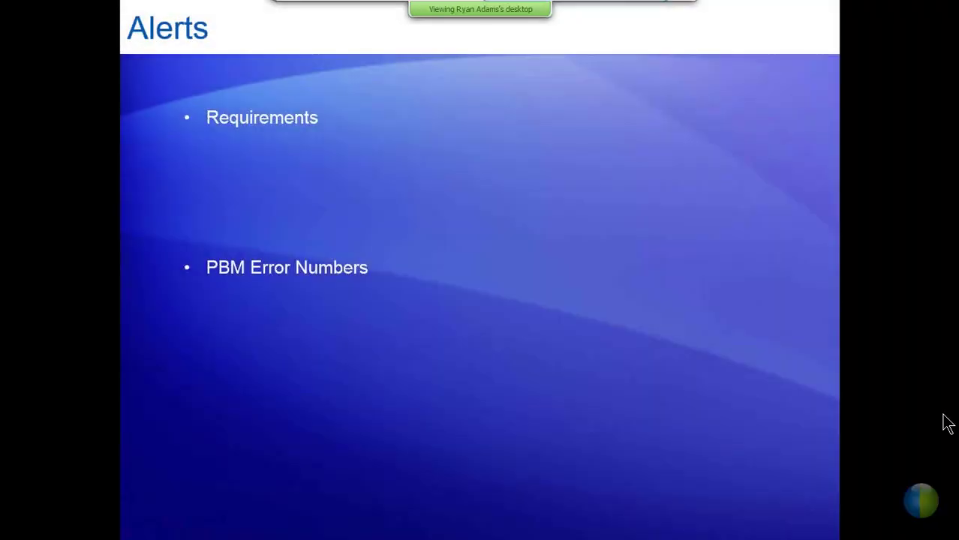